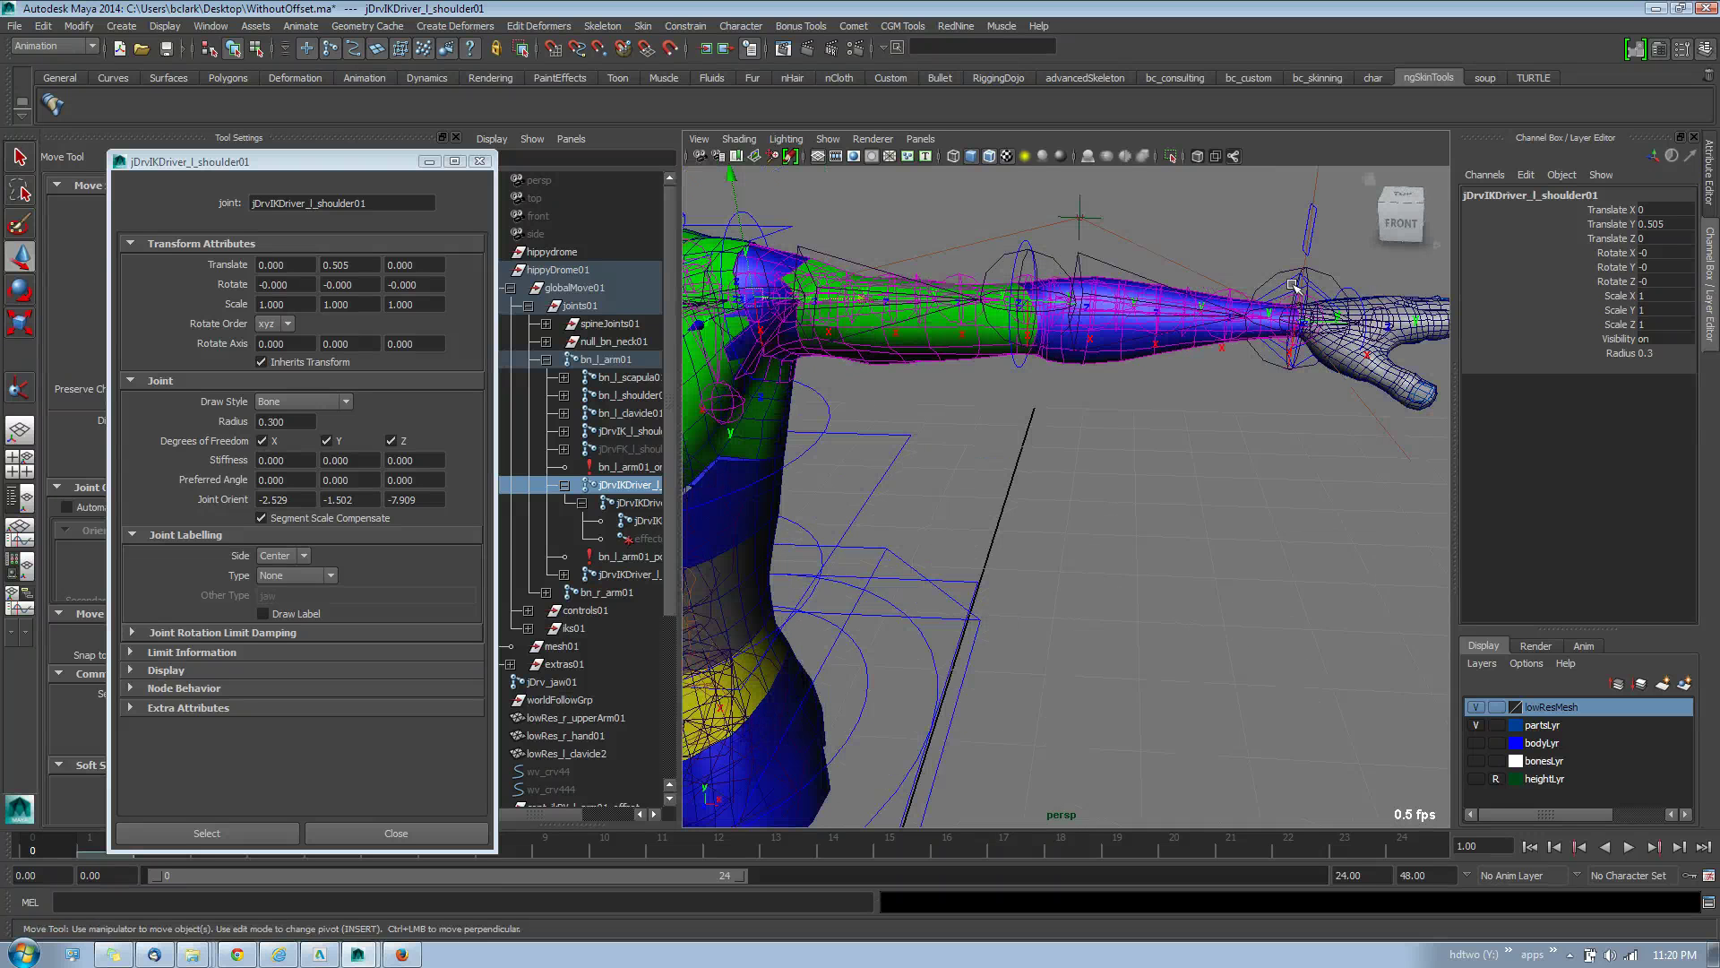
Step: Inspect the left arm IK control and the IK driver shoulder and elbow joints by selecting them in turn
left_click(1290, 285)
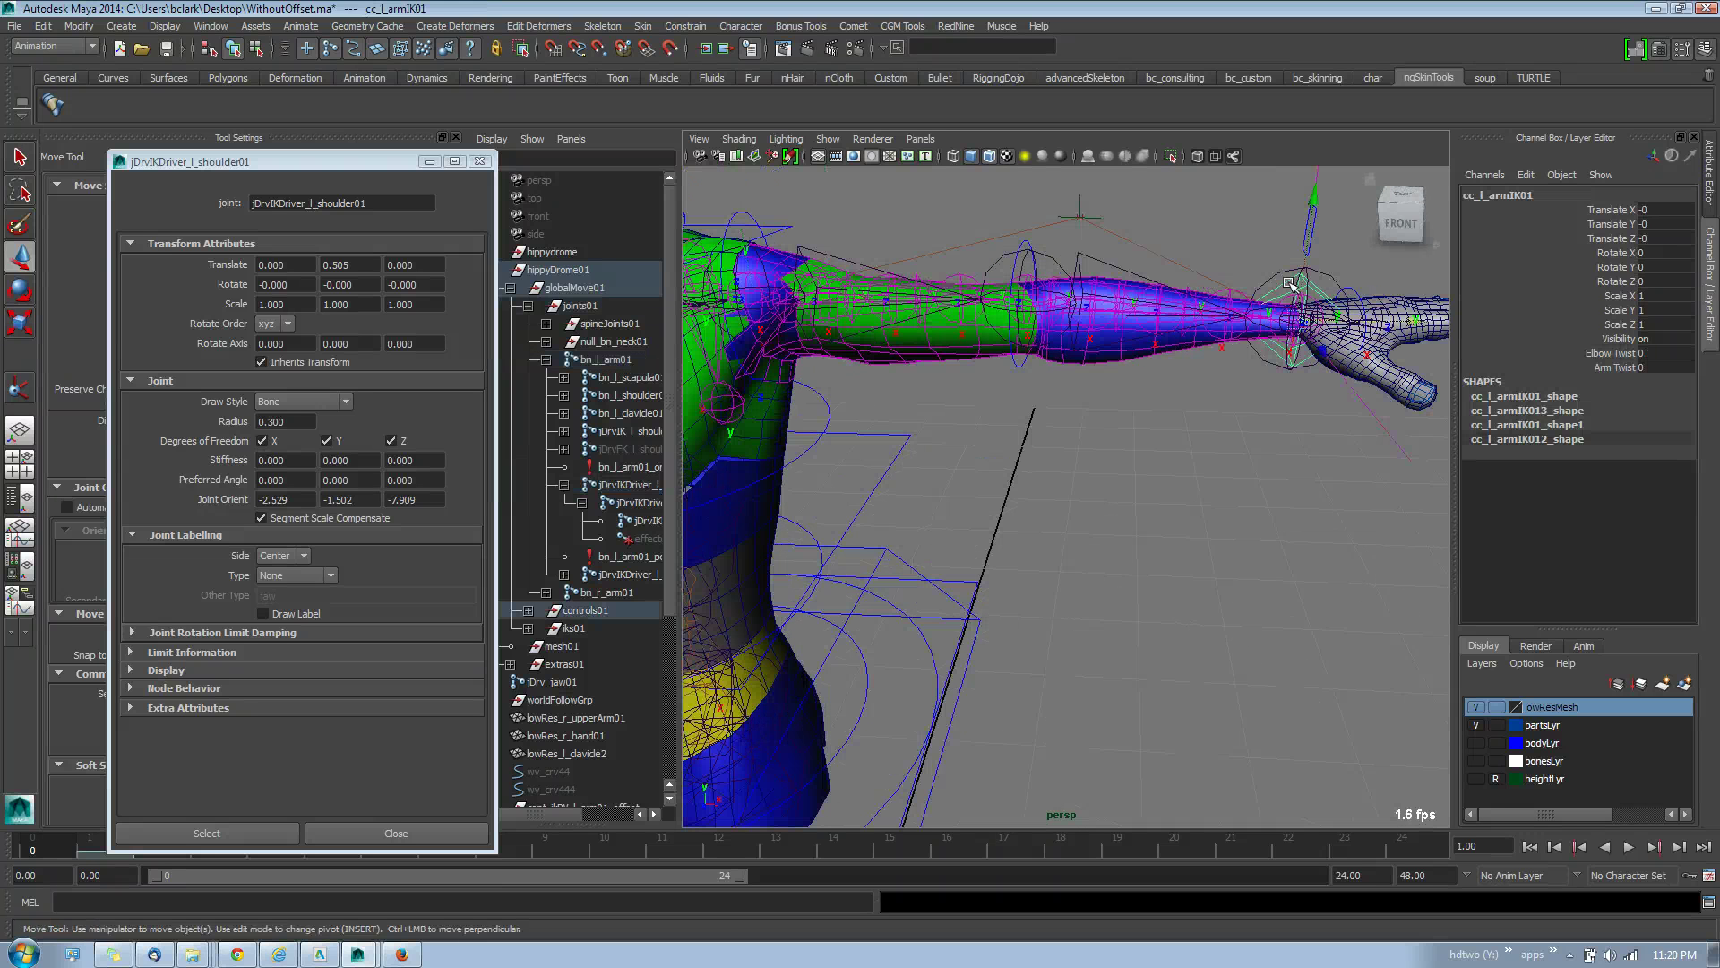
left_click(845, 258)
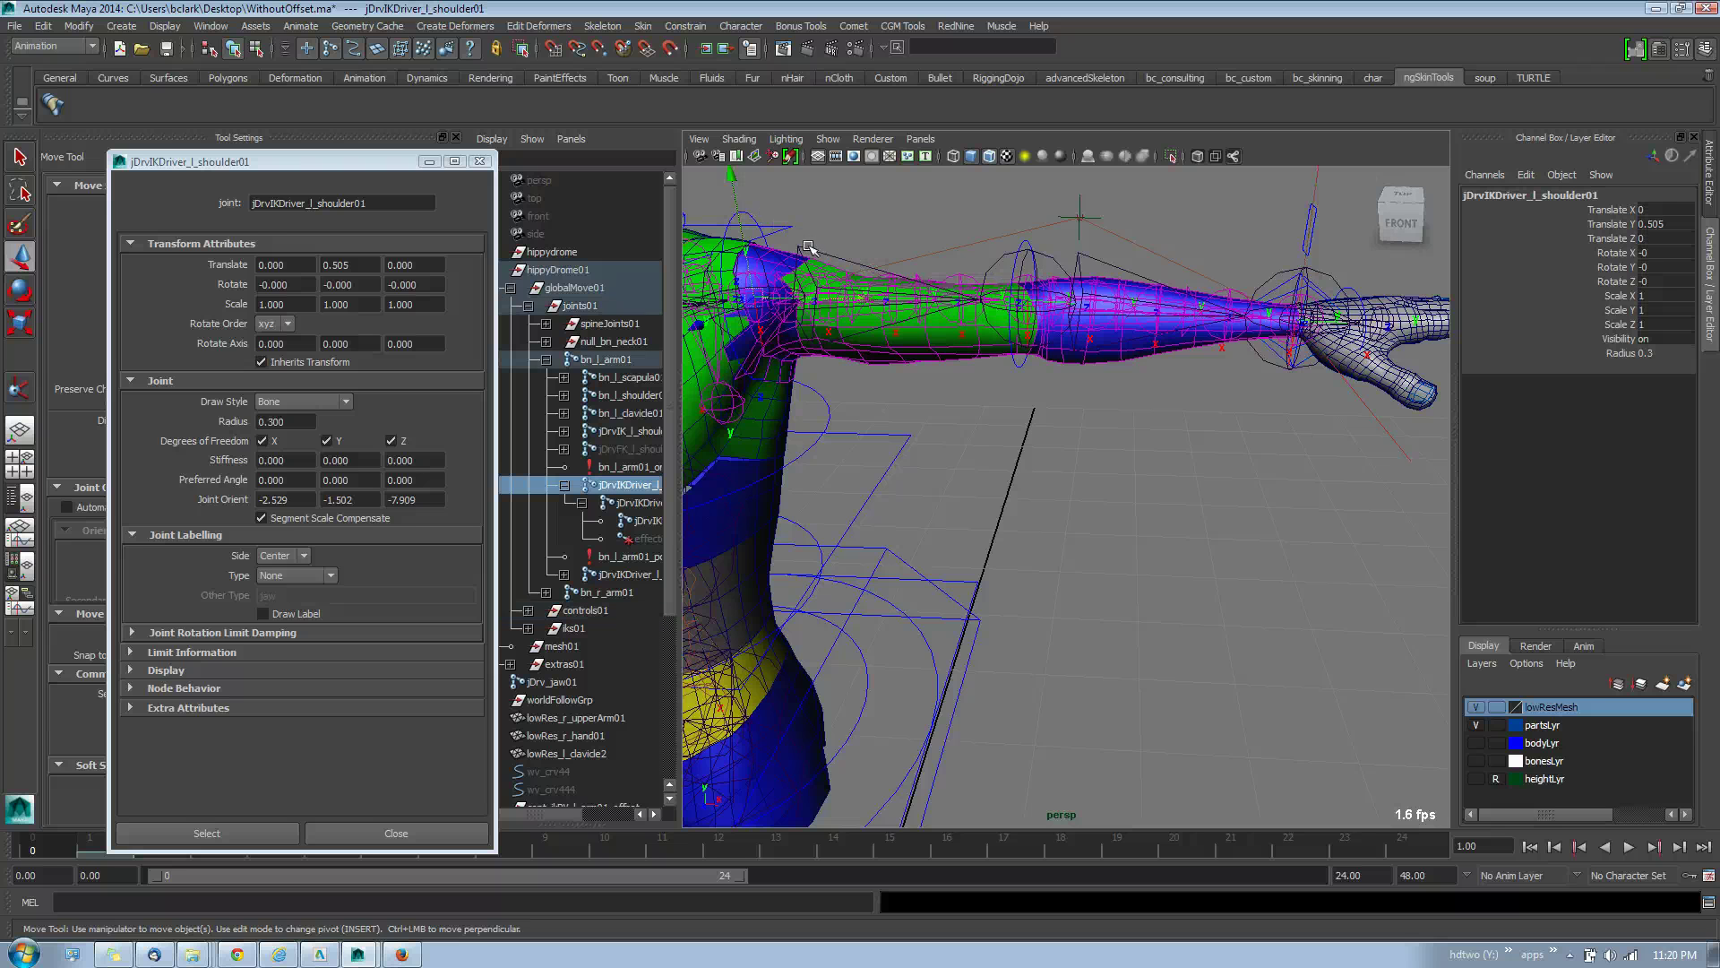
key("ctrl+d")
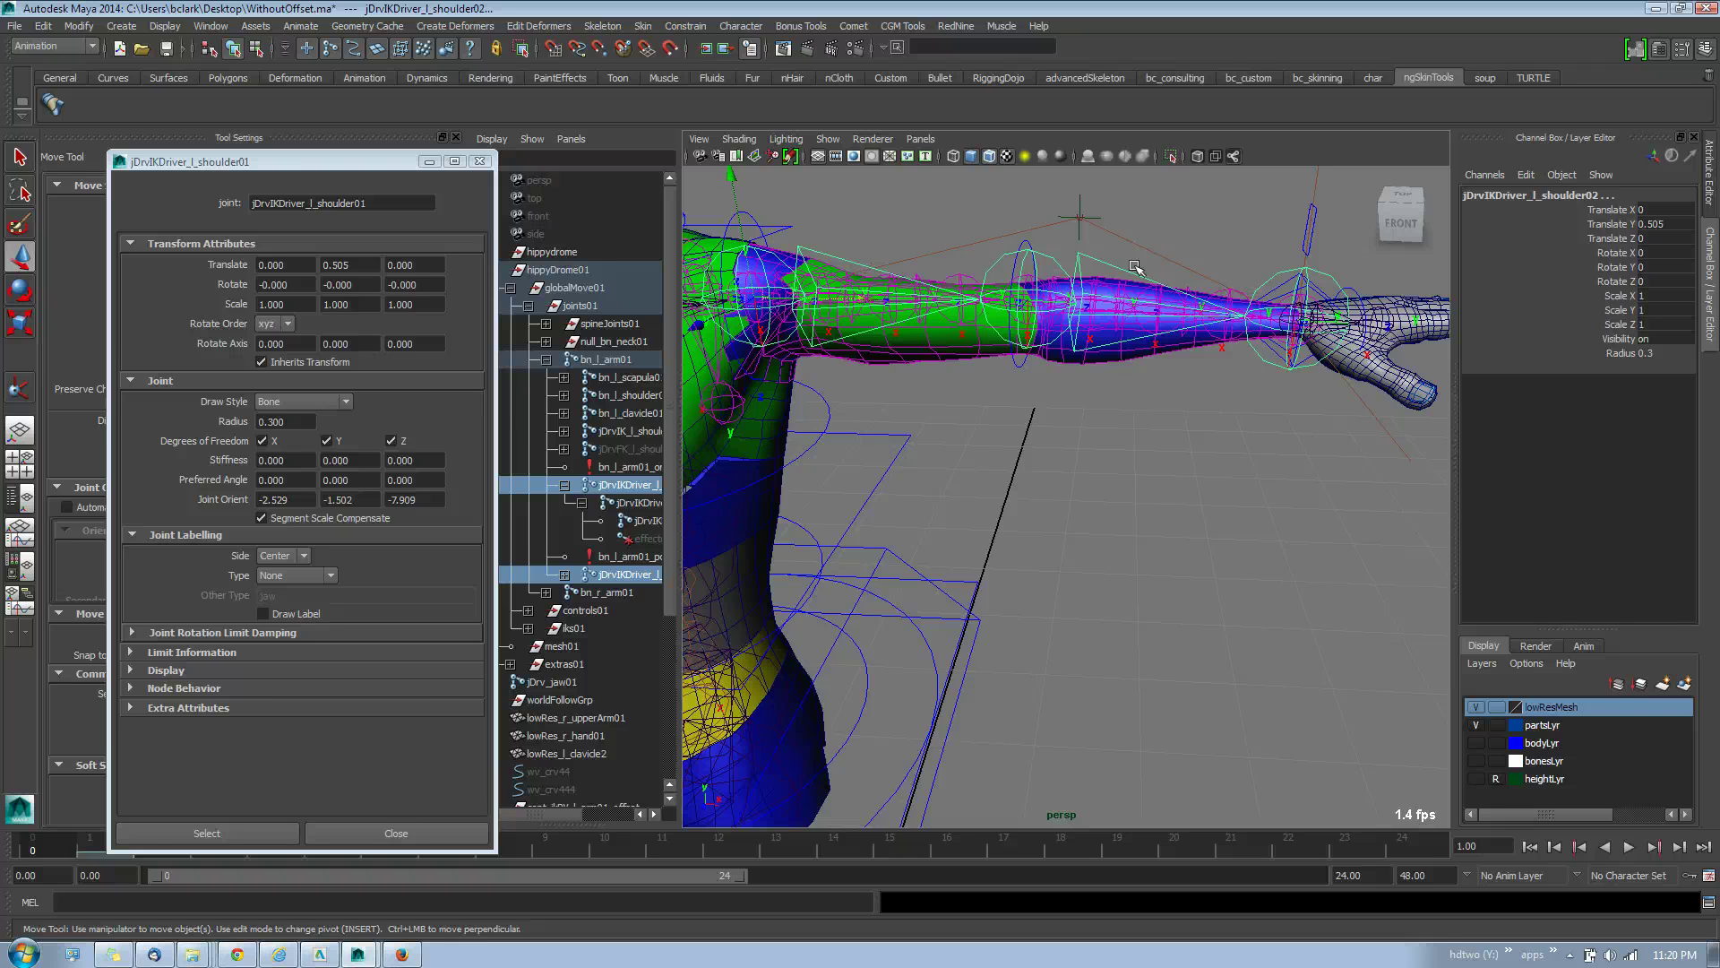
key("Down")
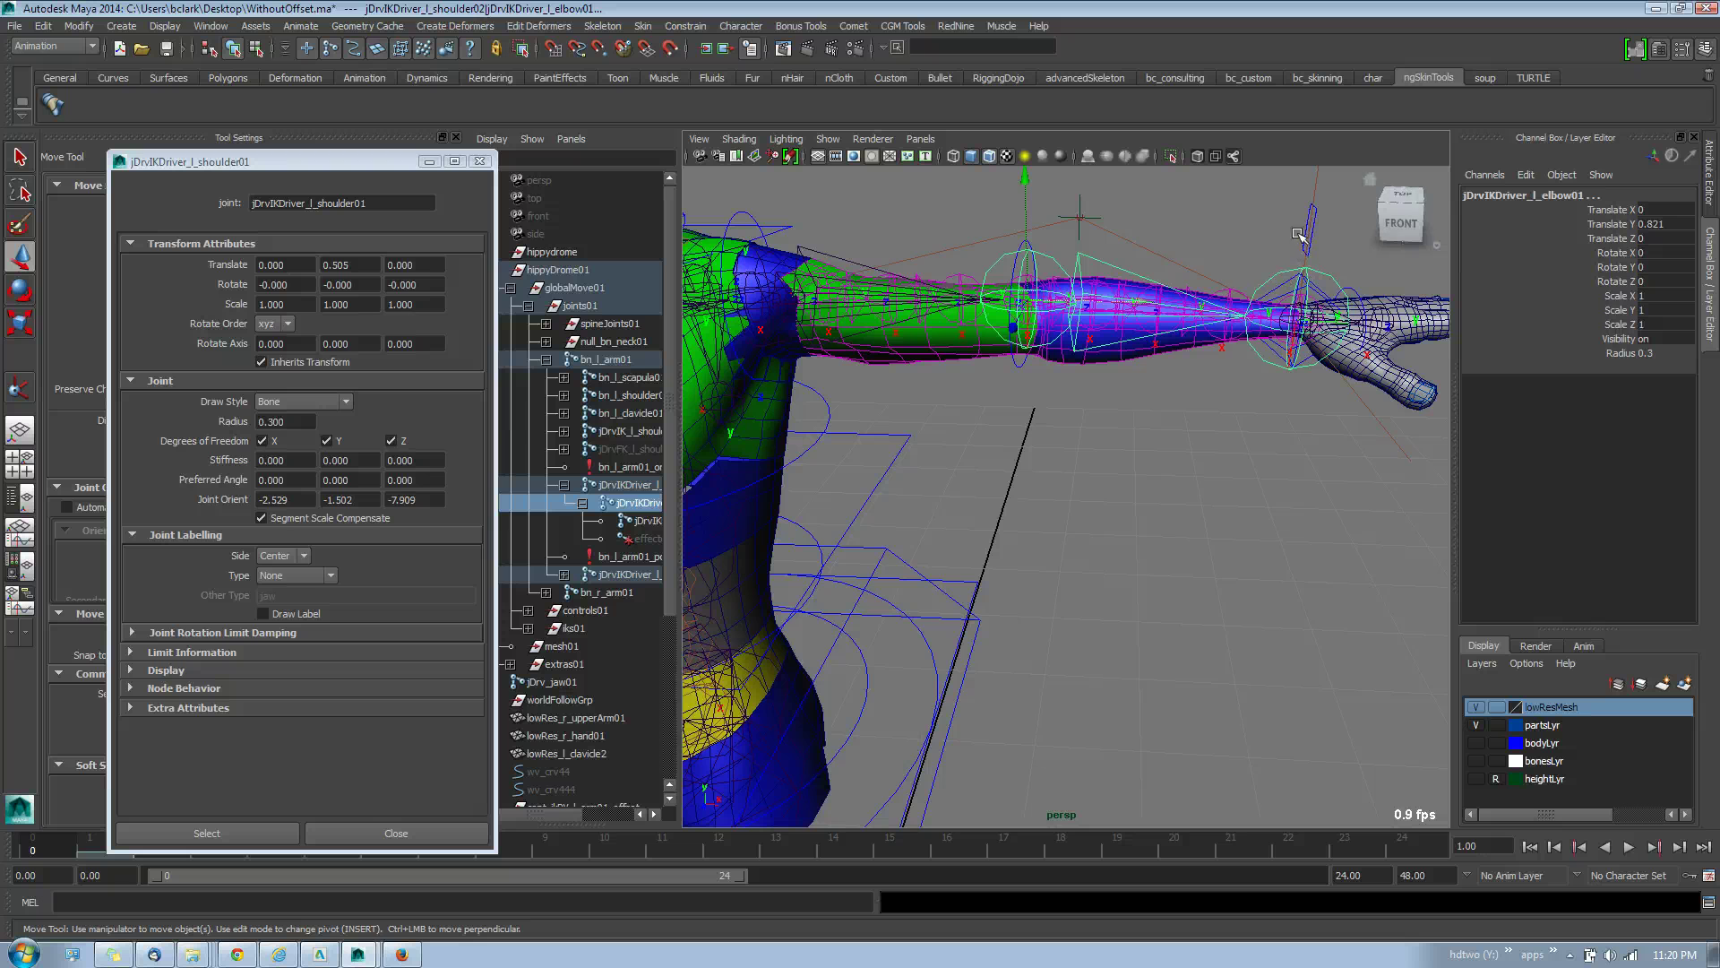
Step: Try moving the left wrist IK control and the elbow pole vector control, undoing each move
left_click(1314, 294)
left_click_drag(1314, 296, 1181, 367)
key("ctrl+z")
left_click(1095, 217)
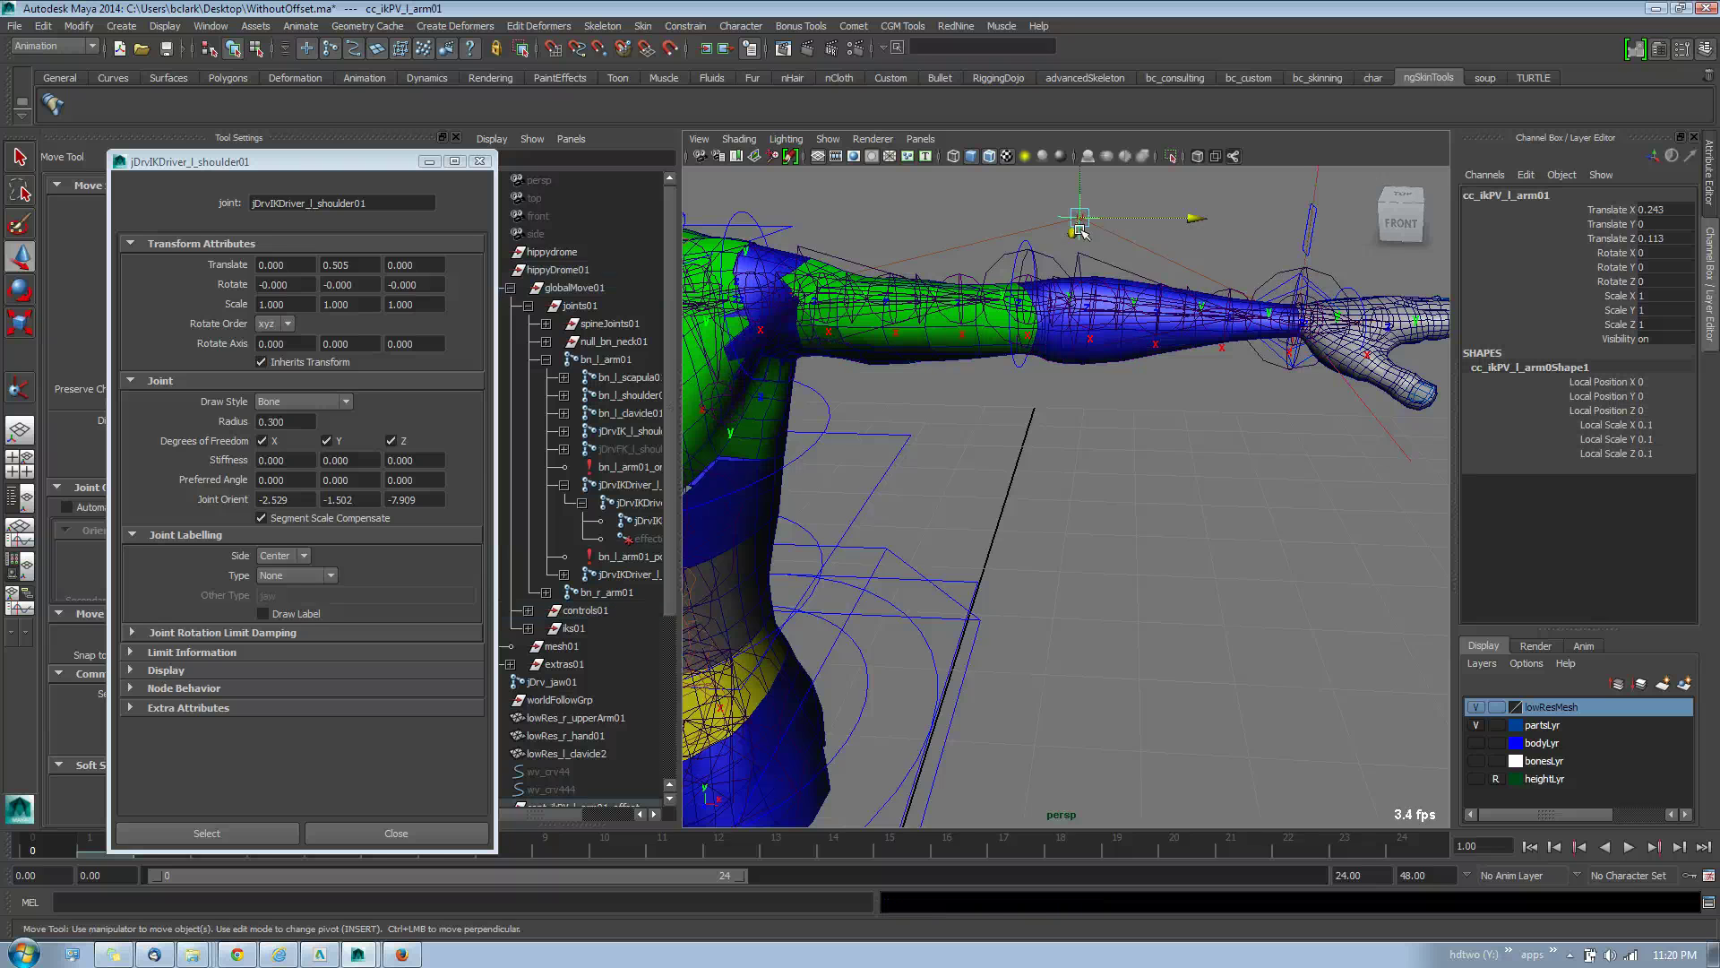
mouse_move(1078, 224)
left_mouse_down()
mouse_move(1113, 374)
mouse_move(1103, 247)
left_mouse_up()
key("ctrl+z")
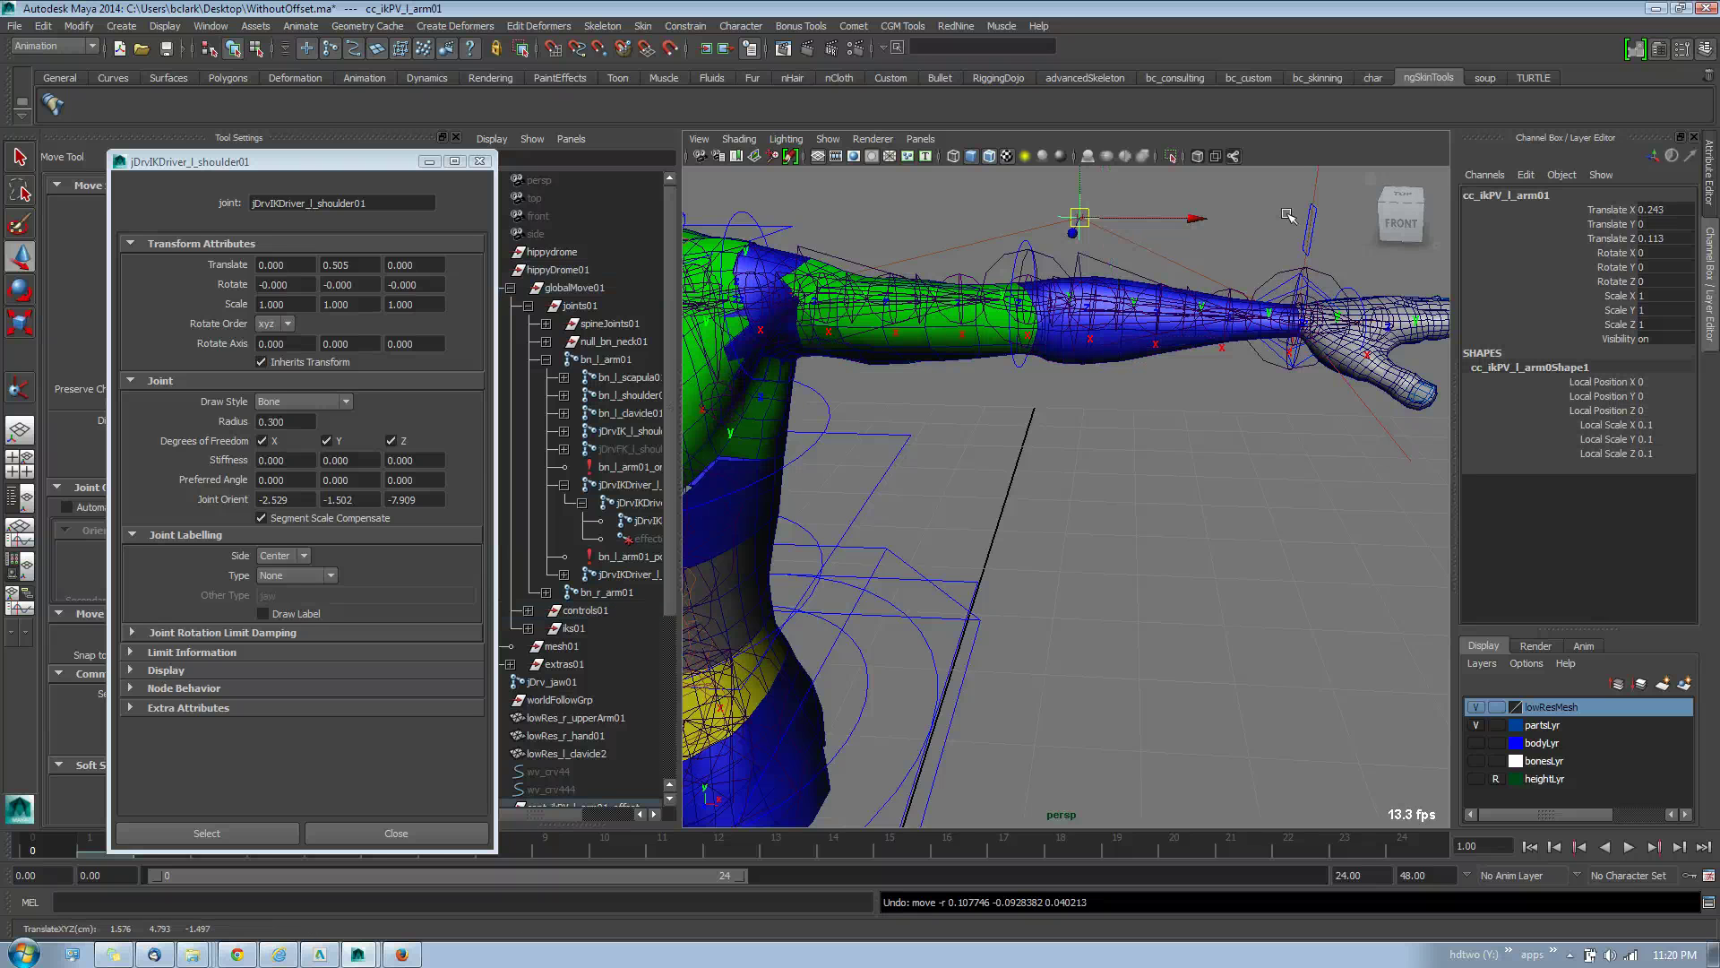
Step: Add the left arm's ikHandle1 to the pole vector control selection and apply a Pole Vector constraint
left_click_drag(1298, 207, 1340, 180, "shift")
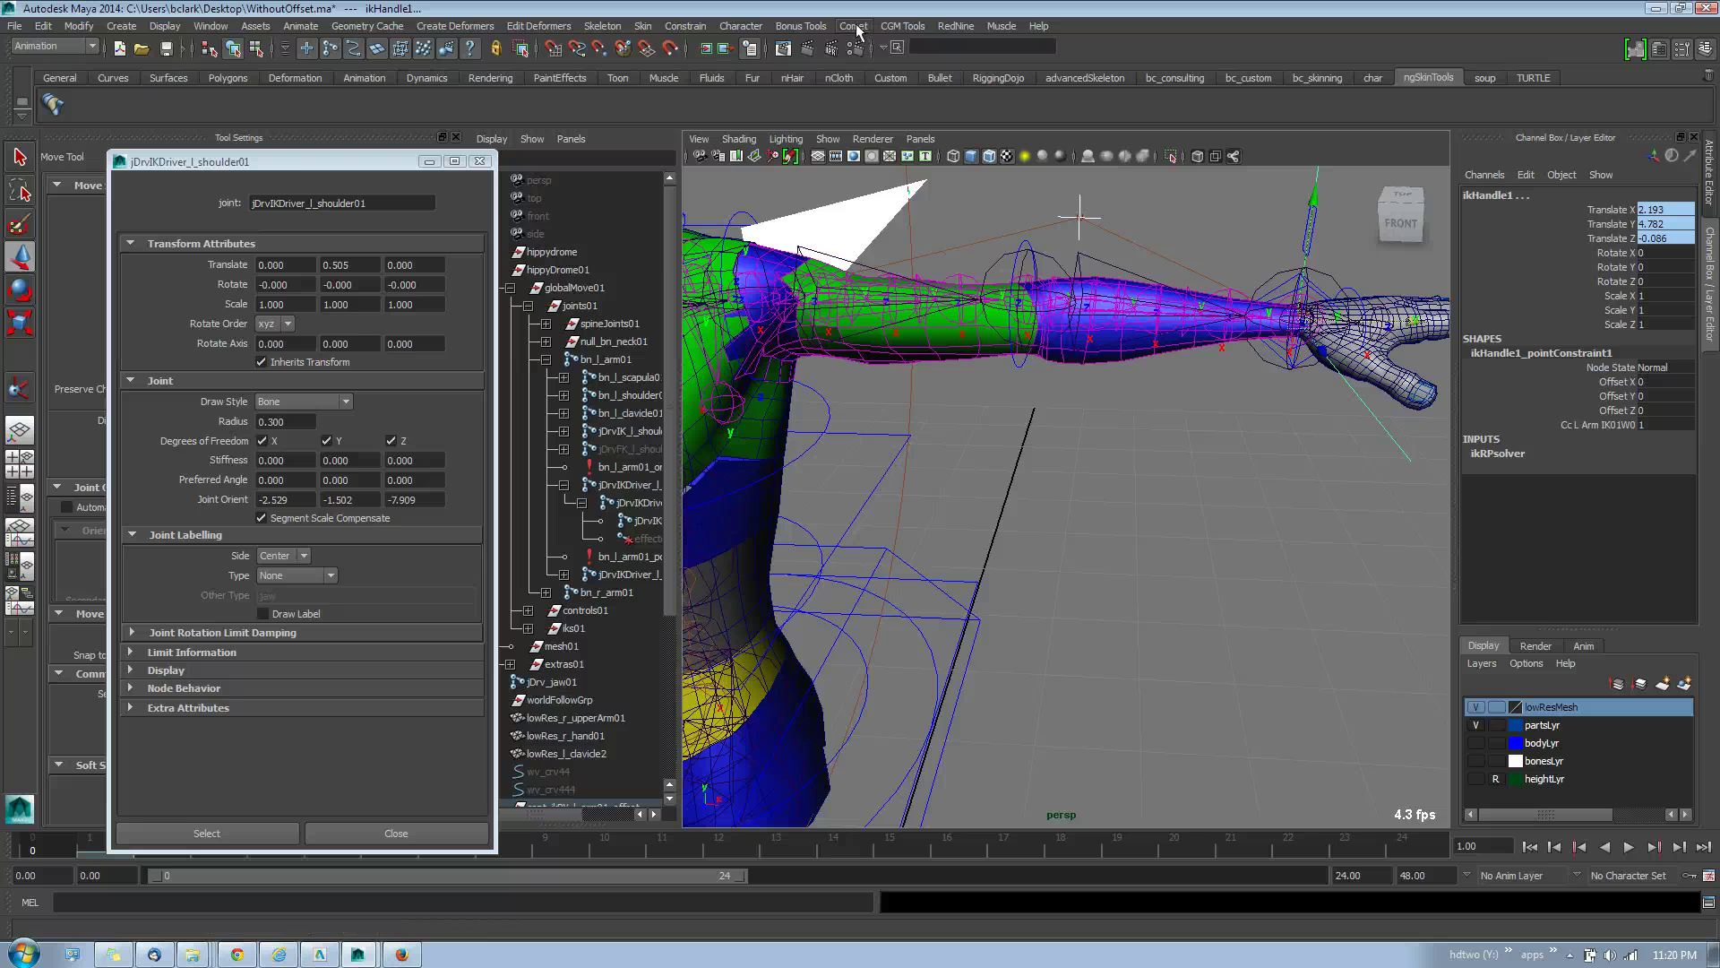
left_click(685, 25)
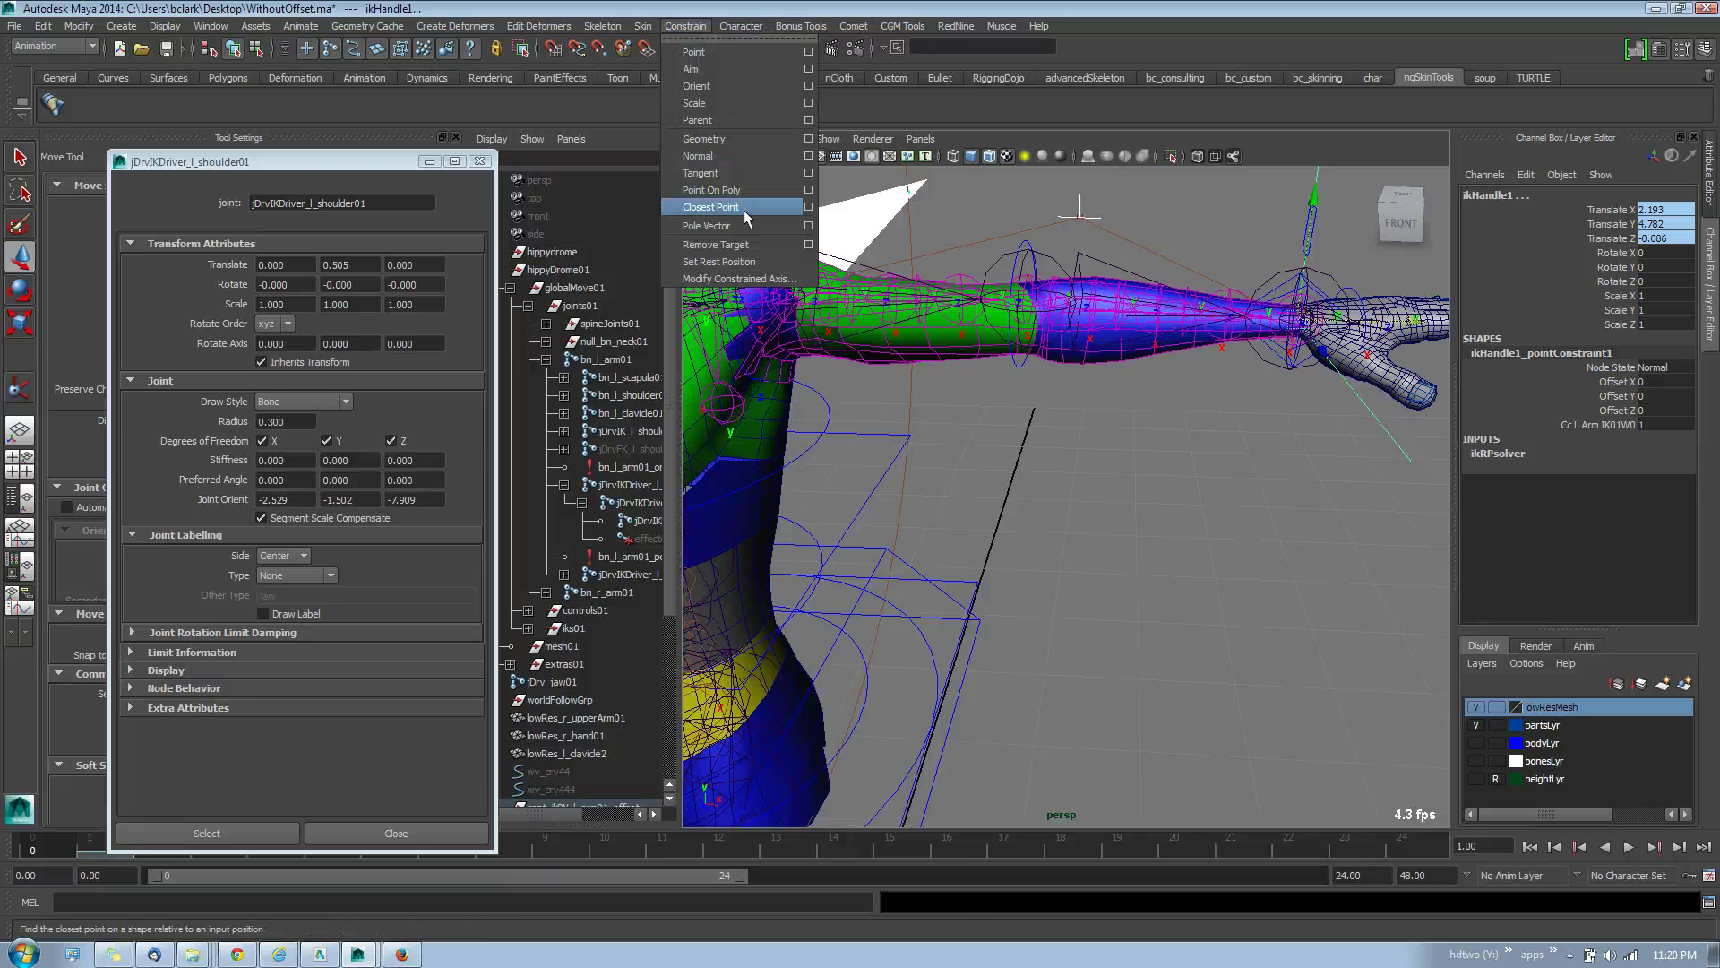
left_click(744, 209)
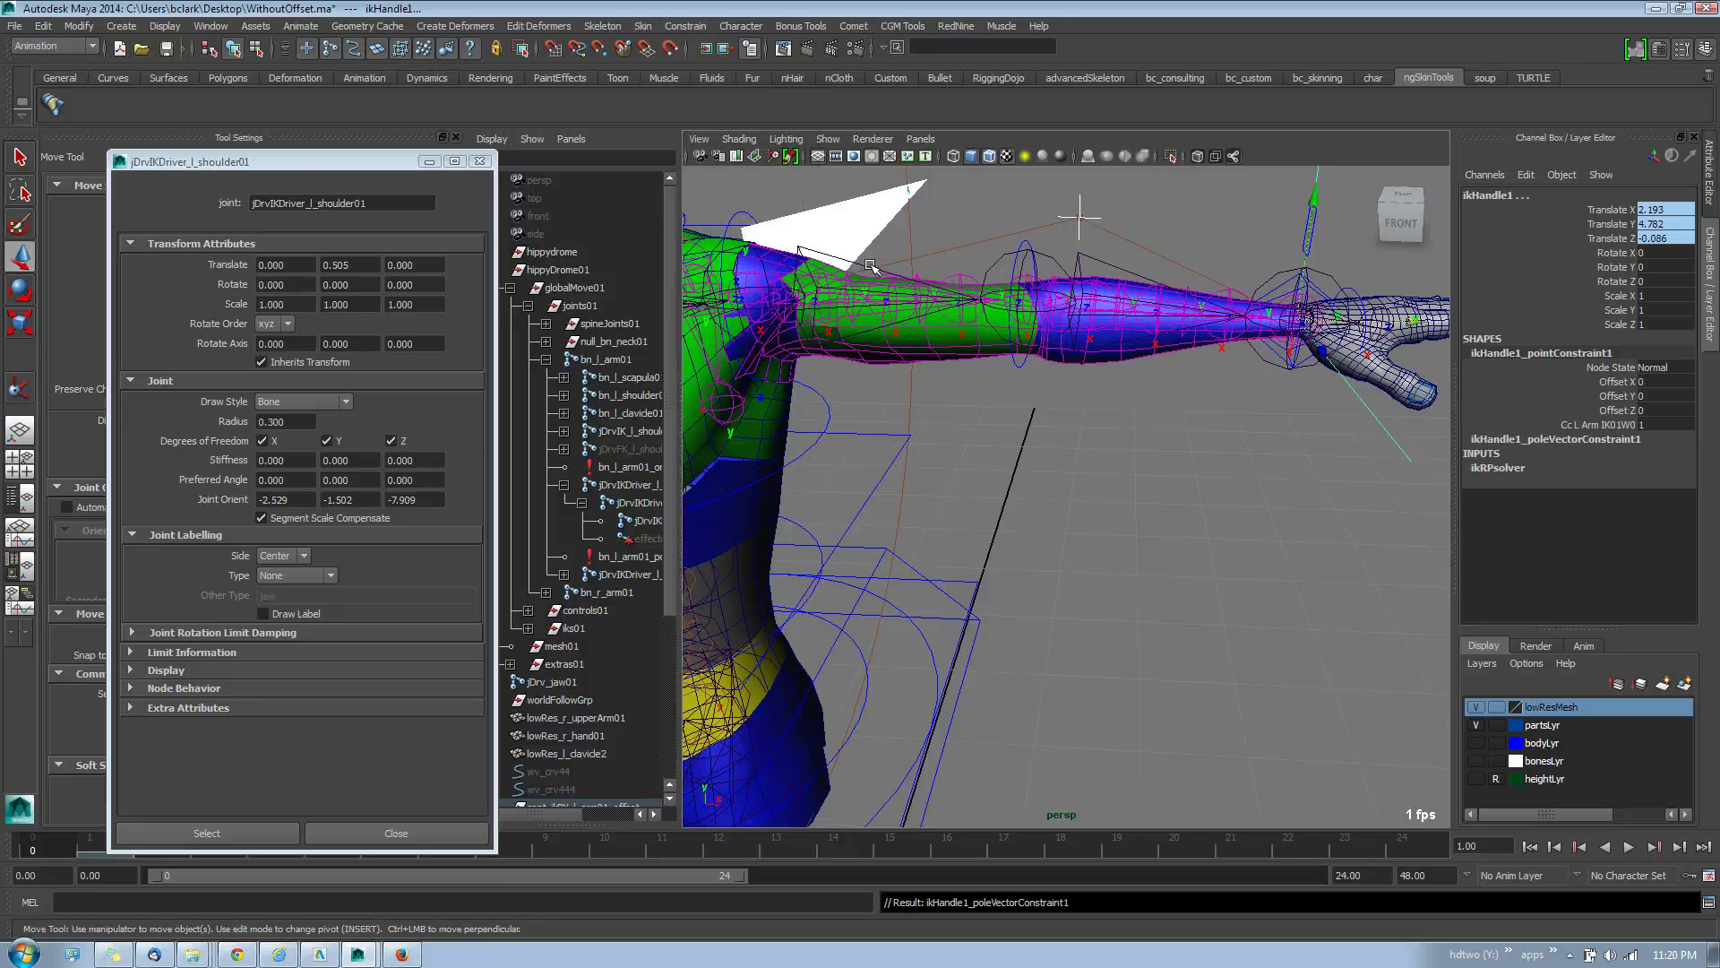
Step: Check the left shoulder driver joint, test-move the pole vector control cc_ikPV_l_arm01, and undo the move
left_click(860, 264)
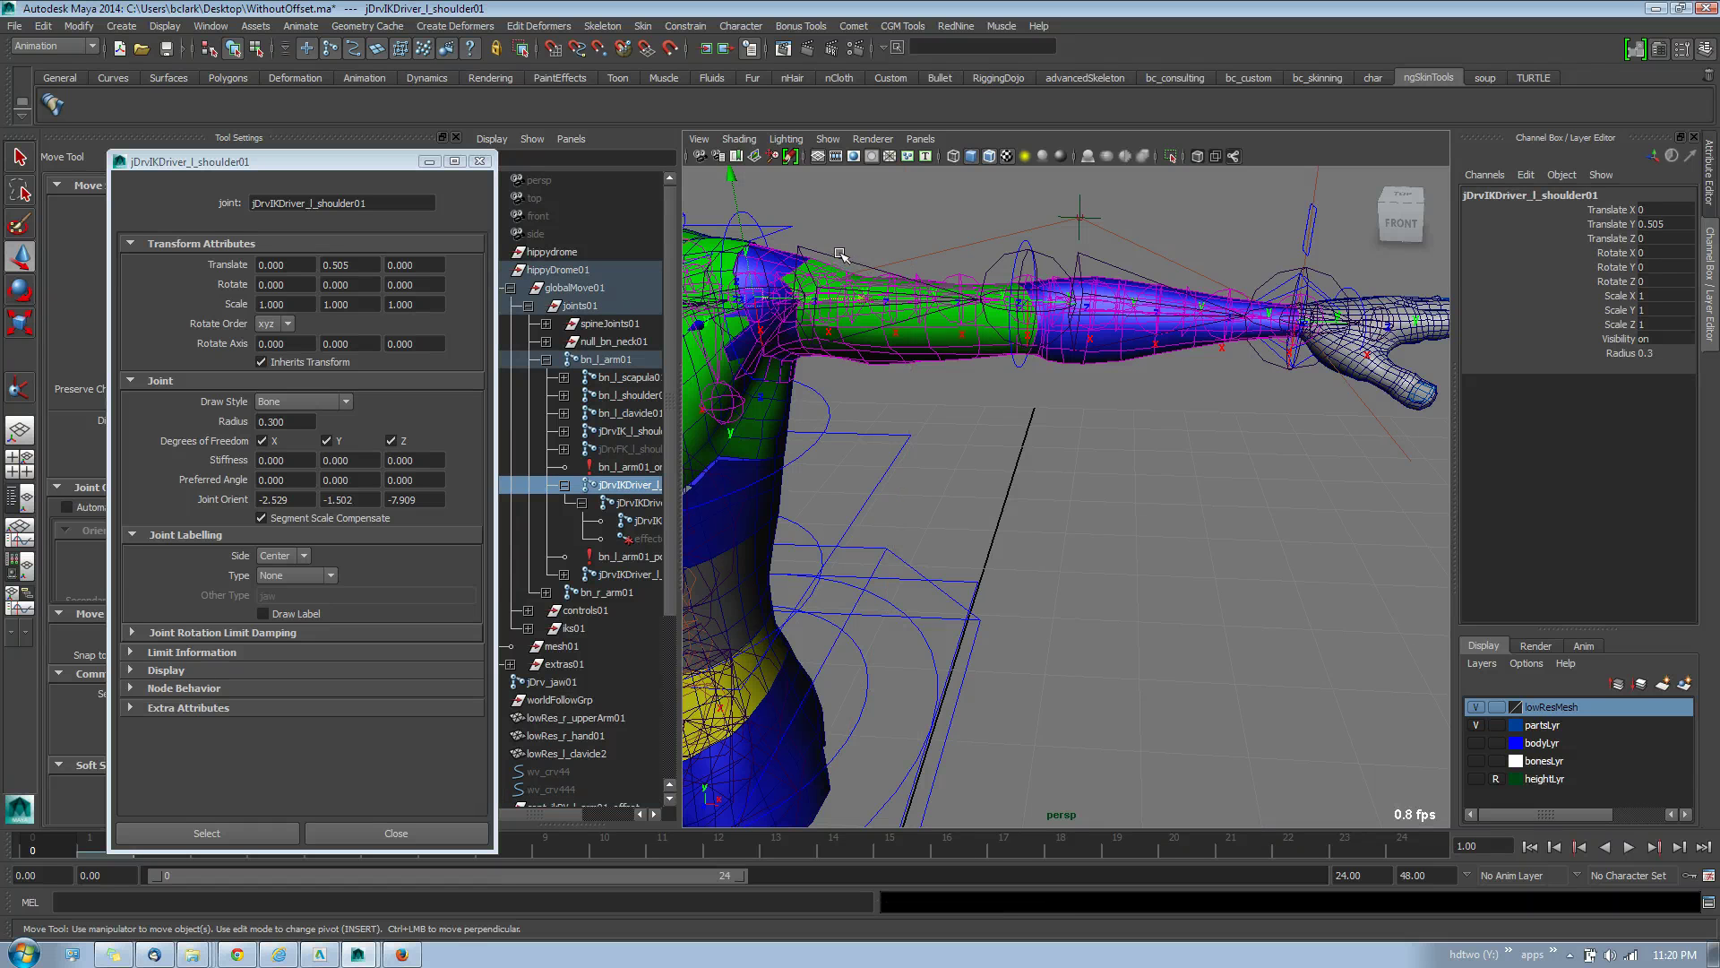
key("ctrl+d")
left_click(1116, 172)
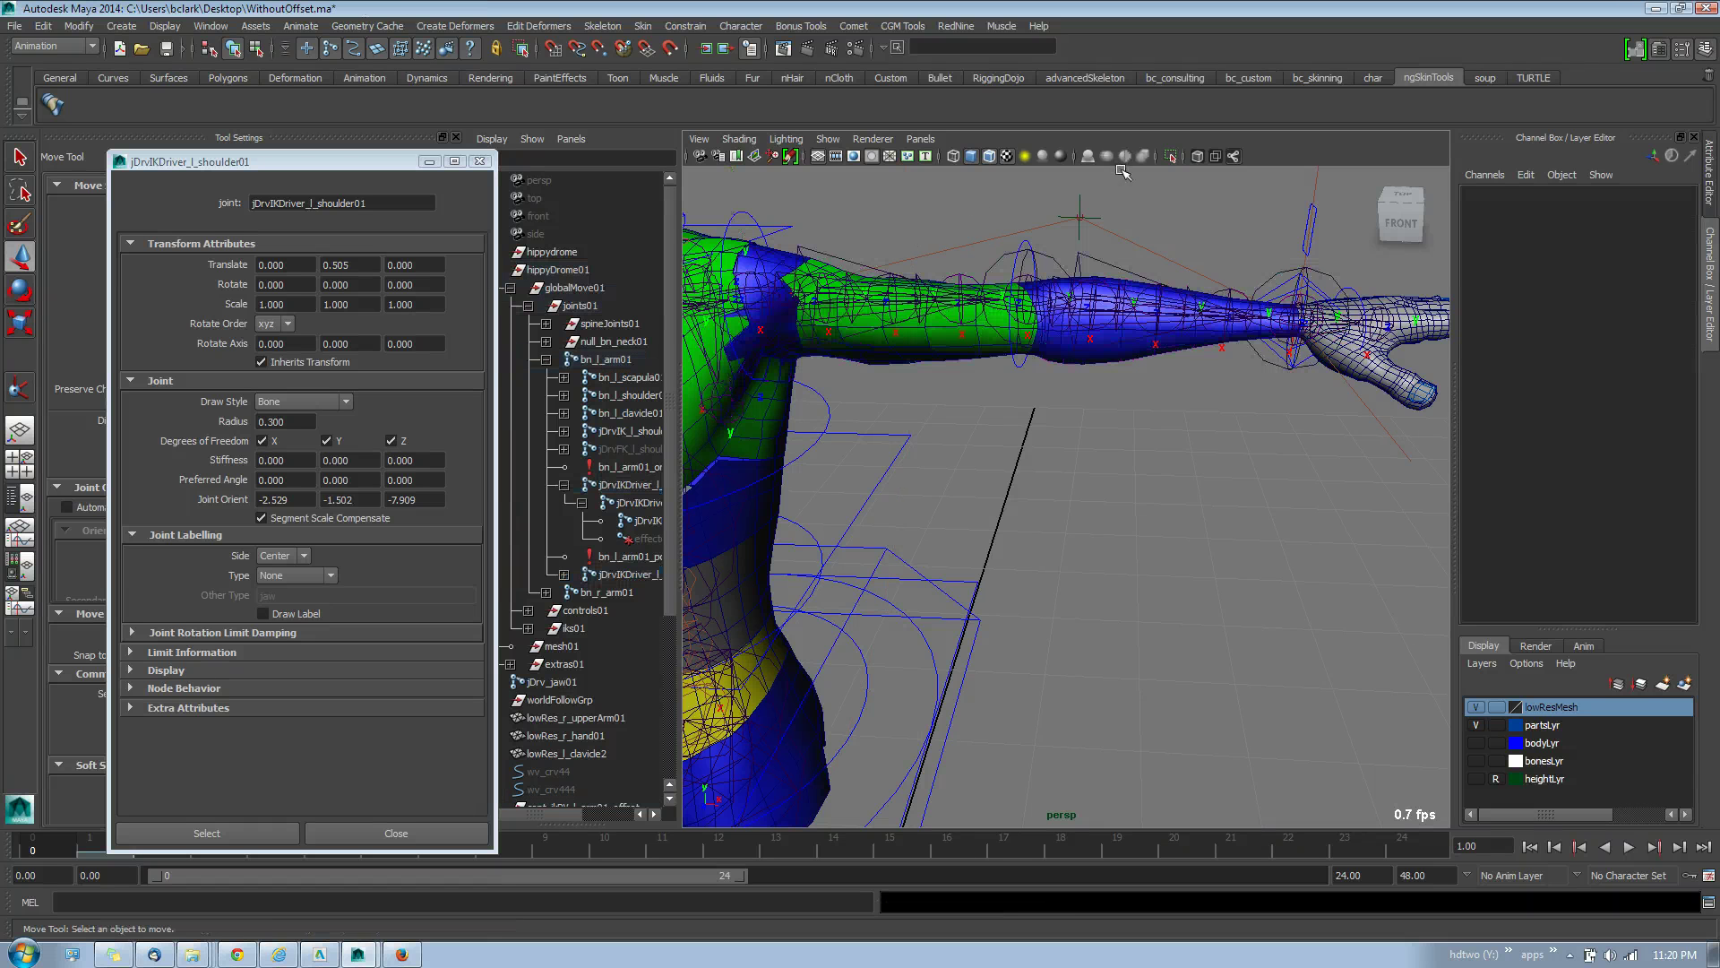
left_click(1079, 217)
mouse_move(1079, 217)
left_mouse_down()
mouse_move(1053, 430)
mouse_move(1060, 204)
left_mouse_up()
key("z")
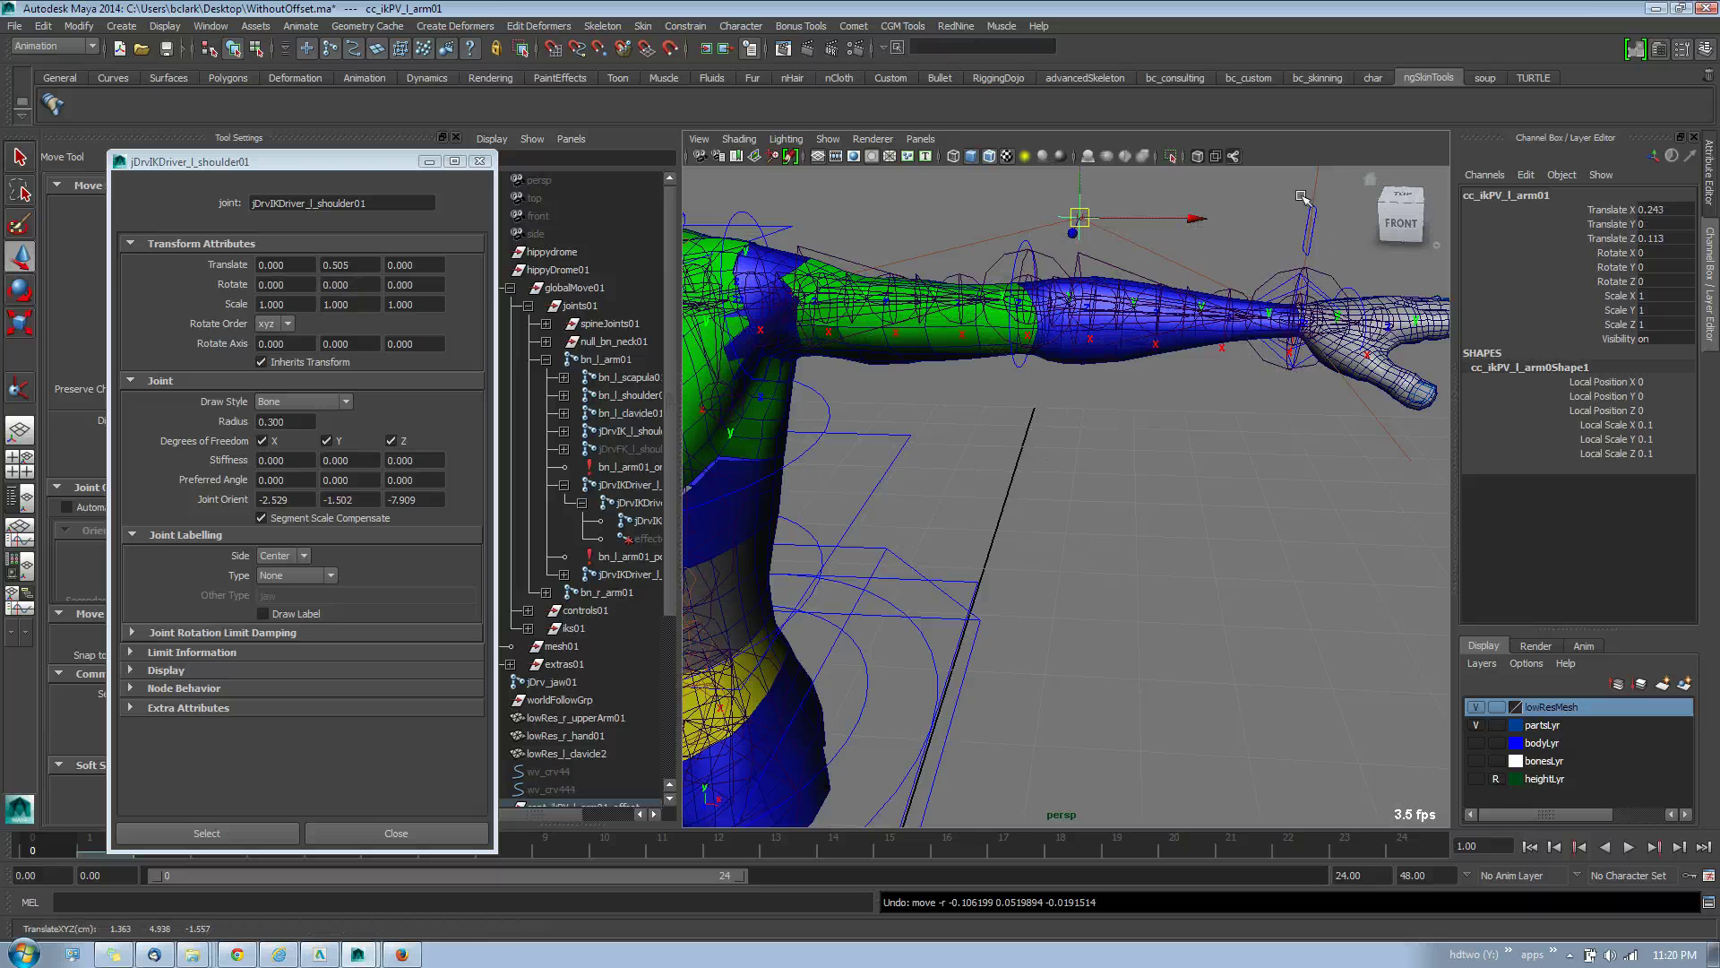
Step: Test the constrained arm by moving the left wrist IK control, and undo the move
left_click(1319, 289)
mouse_move(1306, 315)
left_mouse_down()
mouse_move(1299, 345)
mouse_move(1322, 313)
left_mouse_up()
middle_click_drag(1234, 396, 1167, 480, "alt")
key("z")
left_click_drag(1168, 480, 1193, 470, "alt")
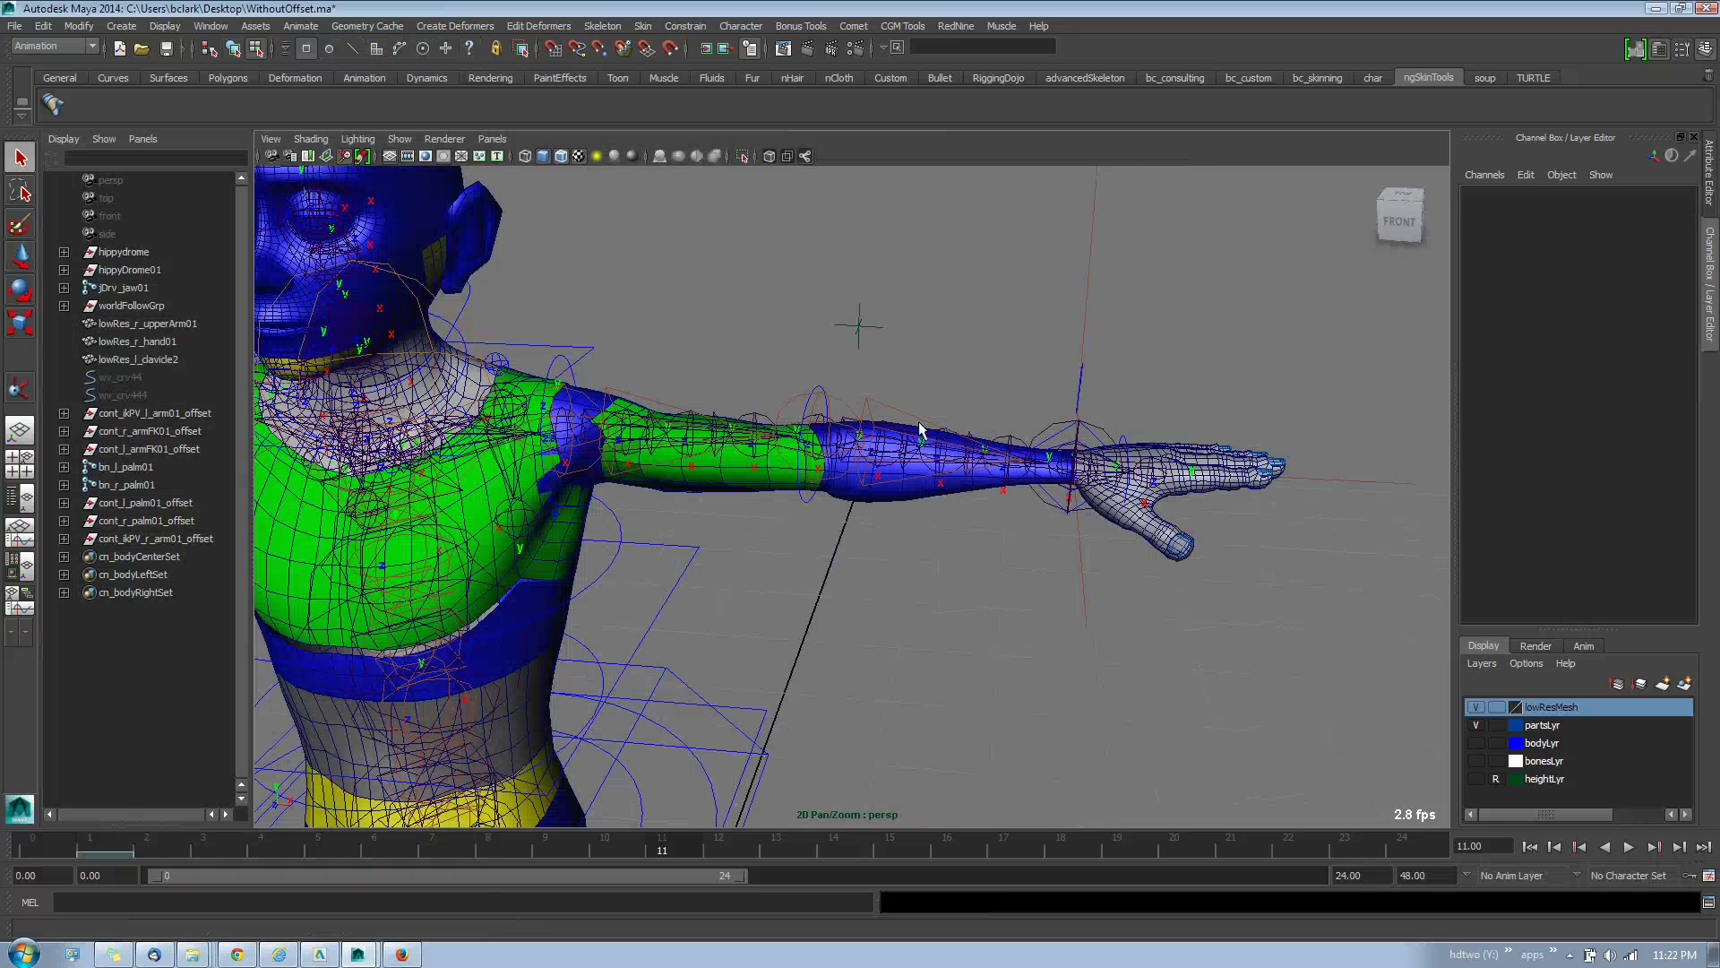
Step: Switch to object selection mode and check the rotation values of the left shoulder IK driver joint
left_click_drag(919, 429, 878, 395, "alt")
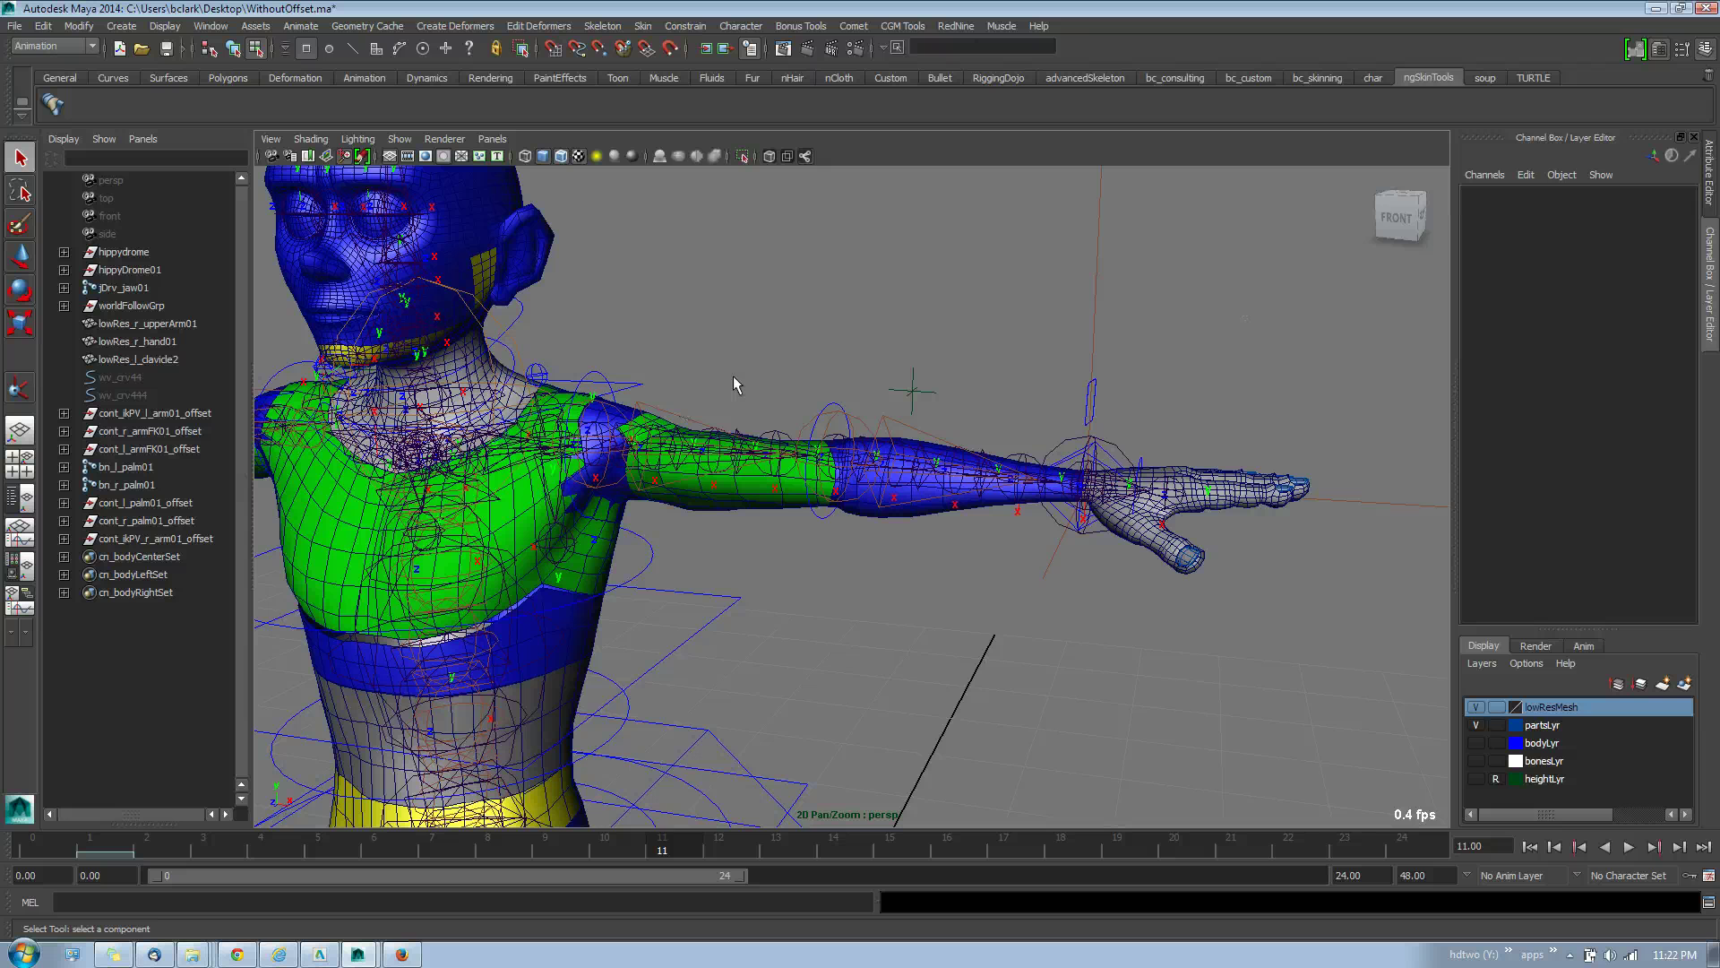
key("F8")
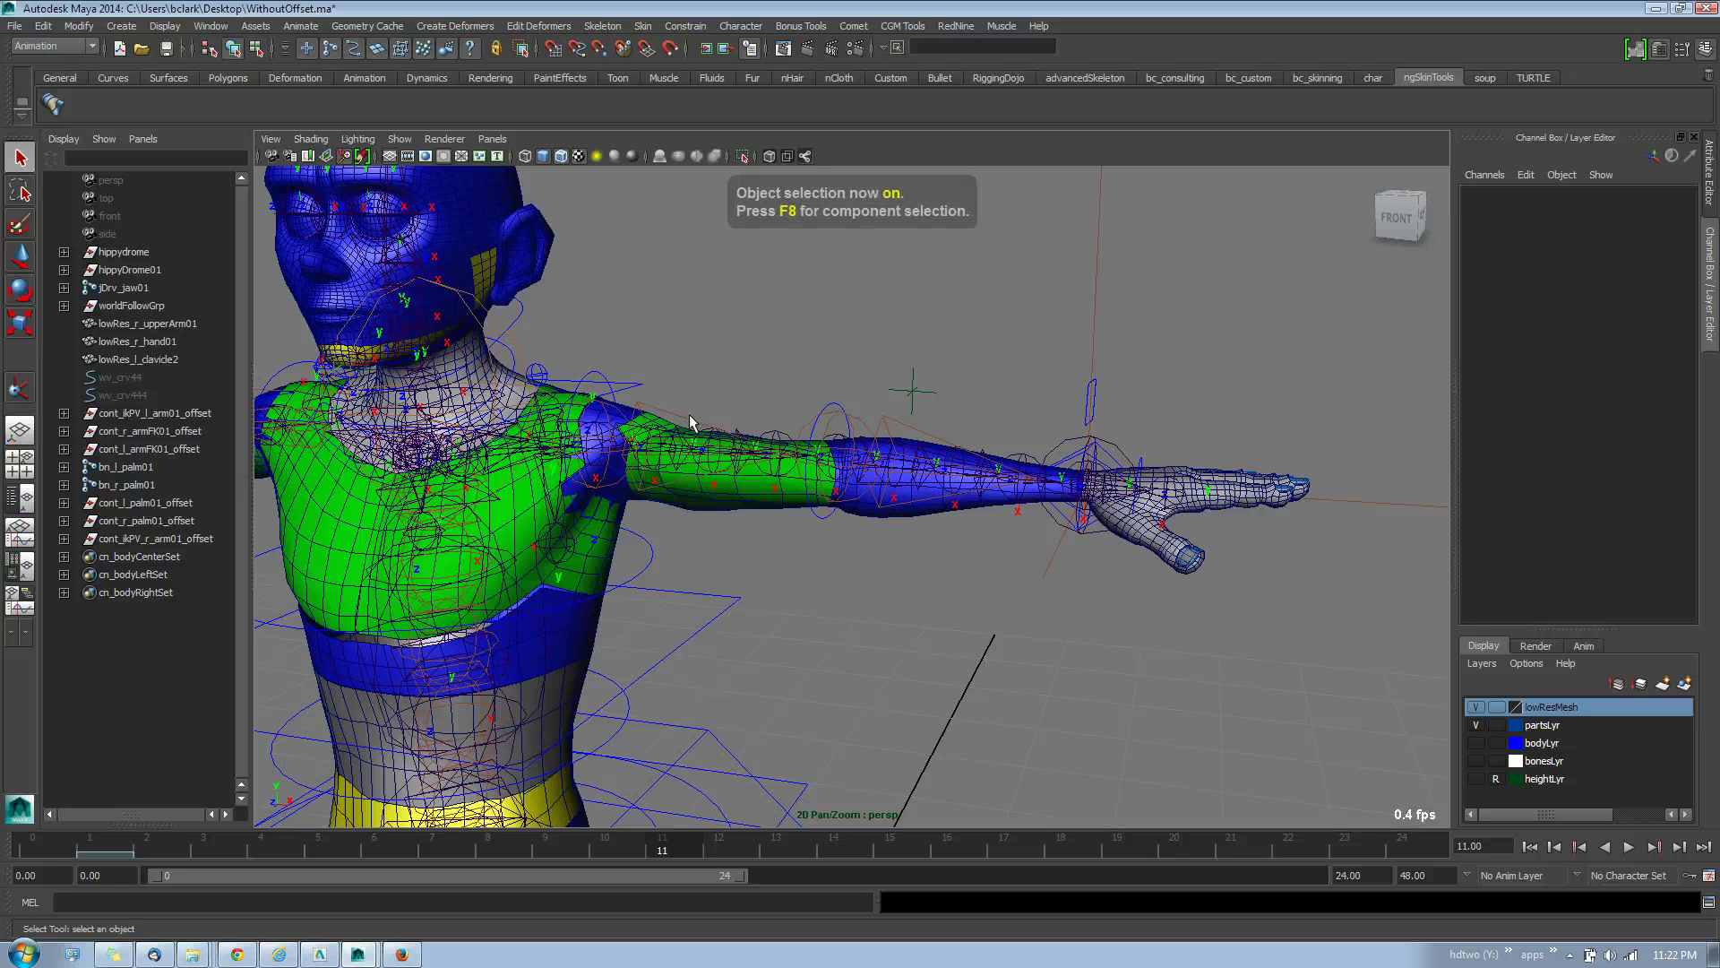
left_click(713, 414)
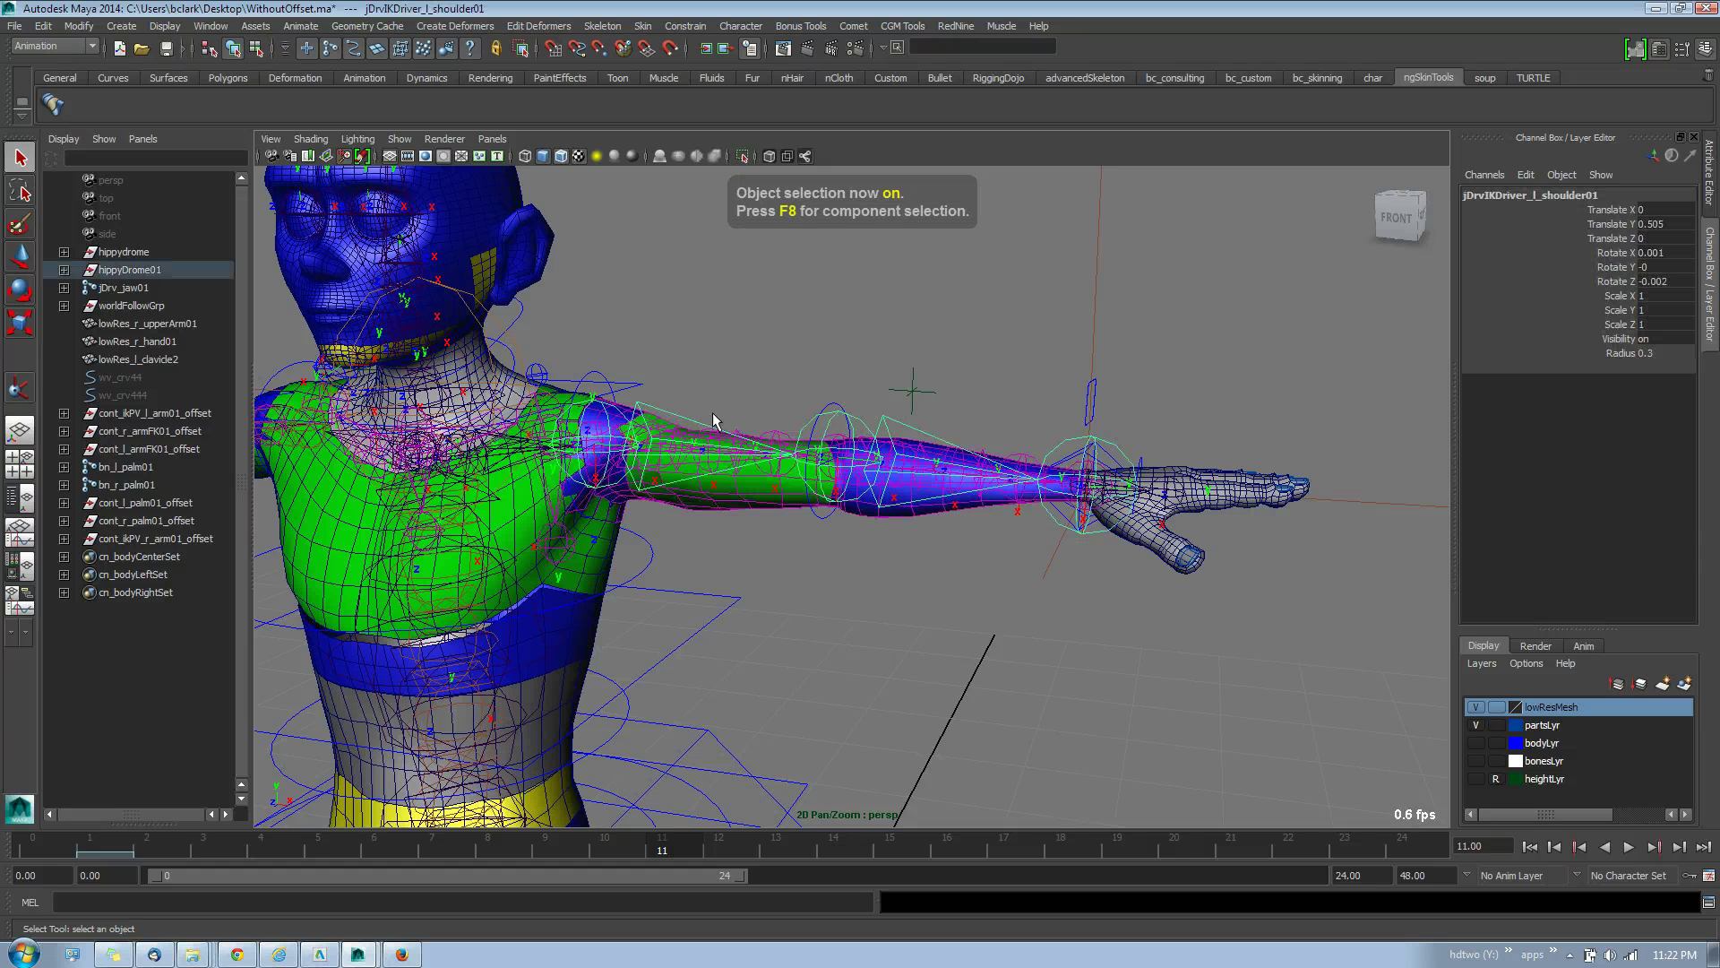
left_click(1202, 290)
left_click_drag(1184, 294, 968, 427, "alt")
left_click_drag(801, 416, 798, 419, "alt")
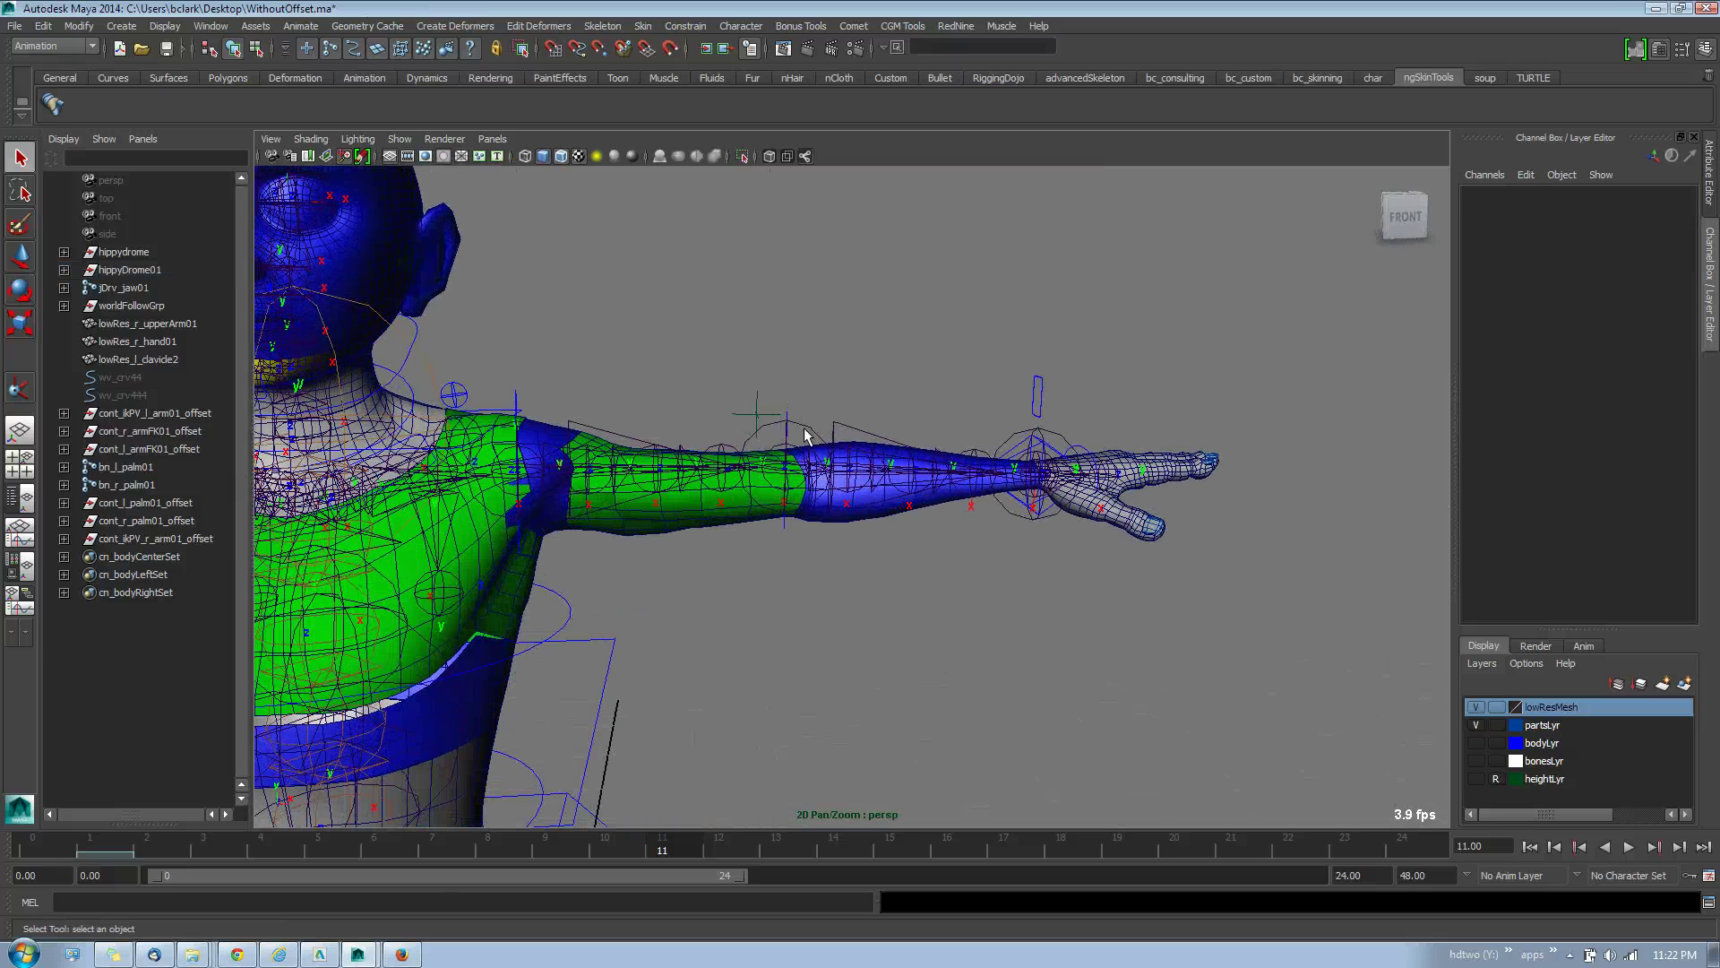
Step: Examine the rotate and Joint Orient values of jDrvIKDriver_l_elbow01 in its detailed attributes
left_click(822, 427)
key("ctrl+a")
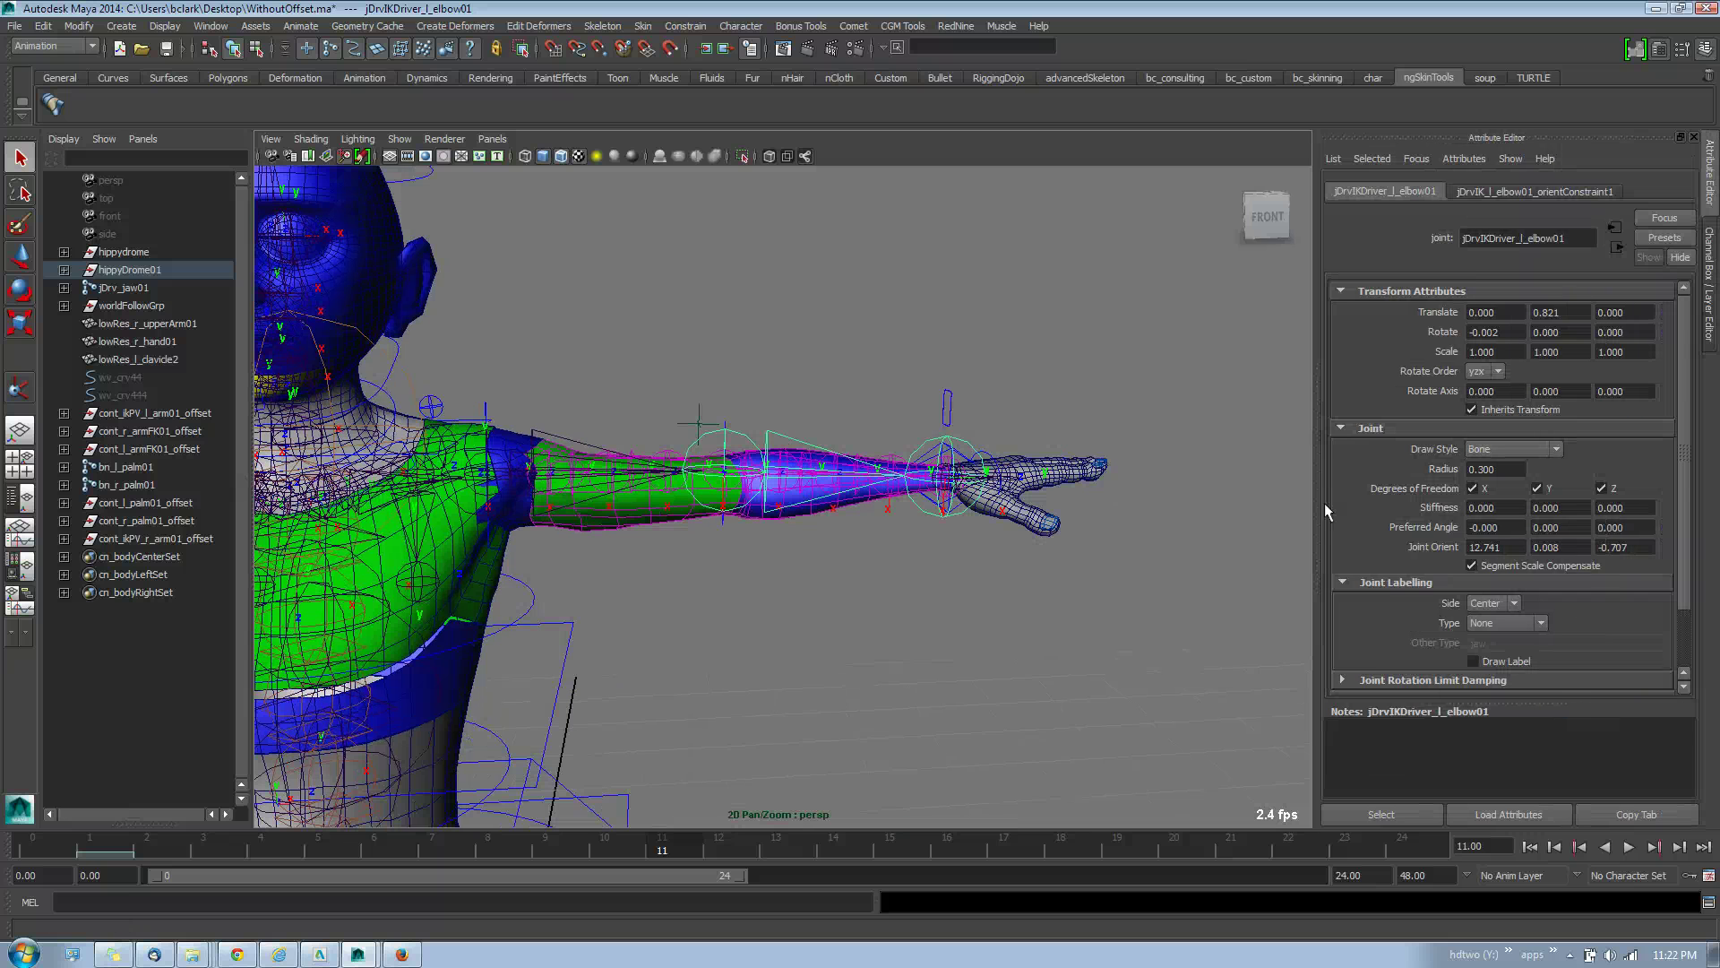
left_click(1570, 549)
left_click(1642, 548)
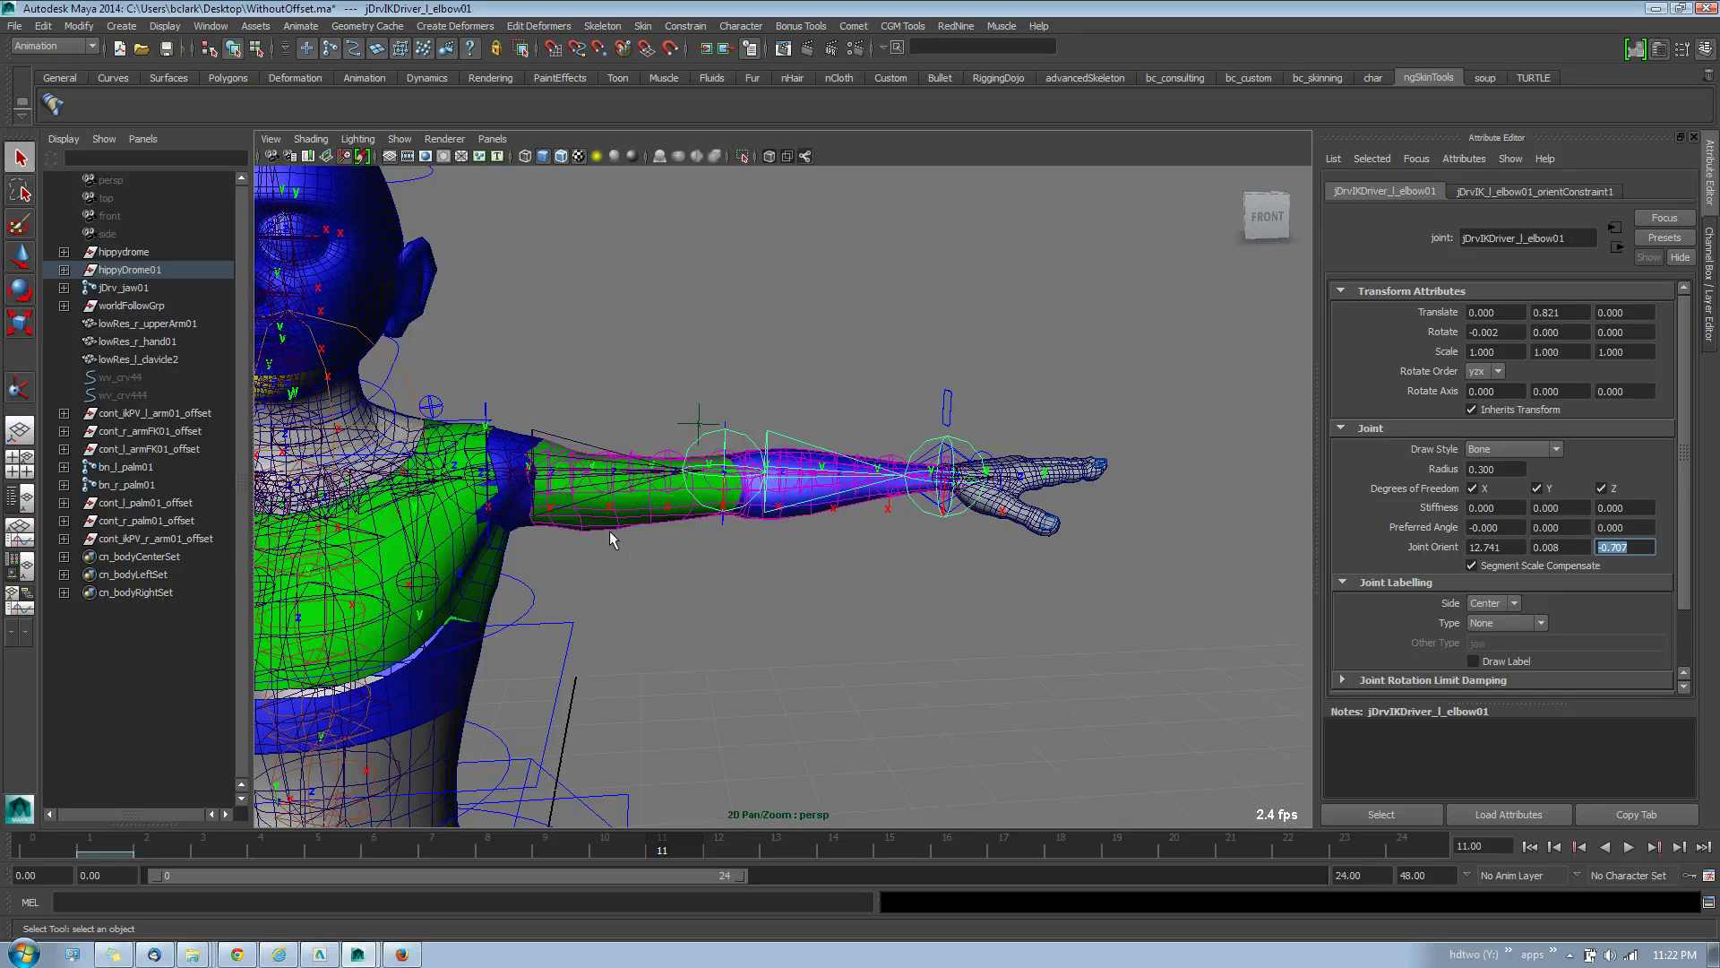
left_click_drag(983, 586, 995, 569, "alt")
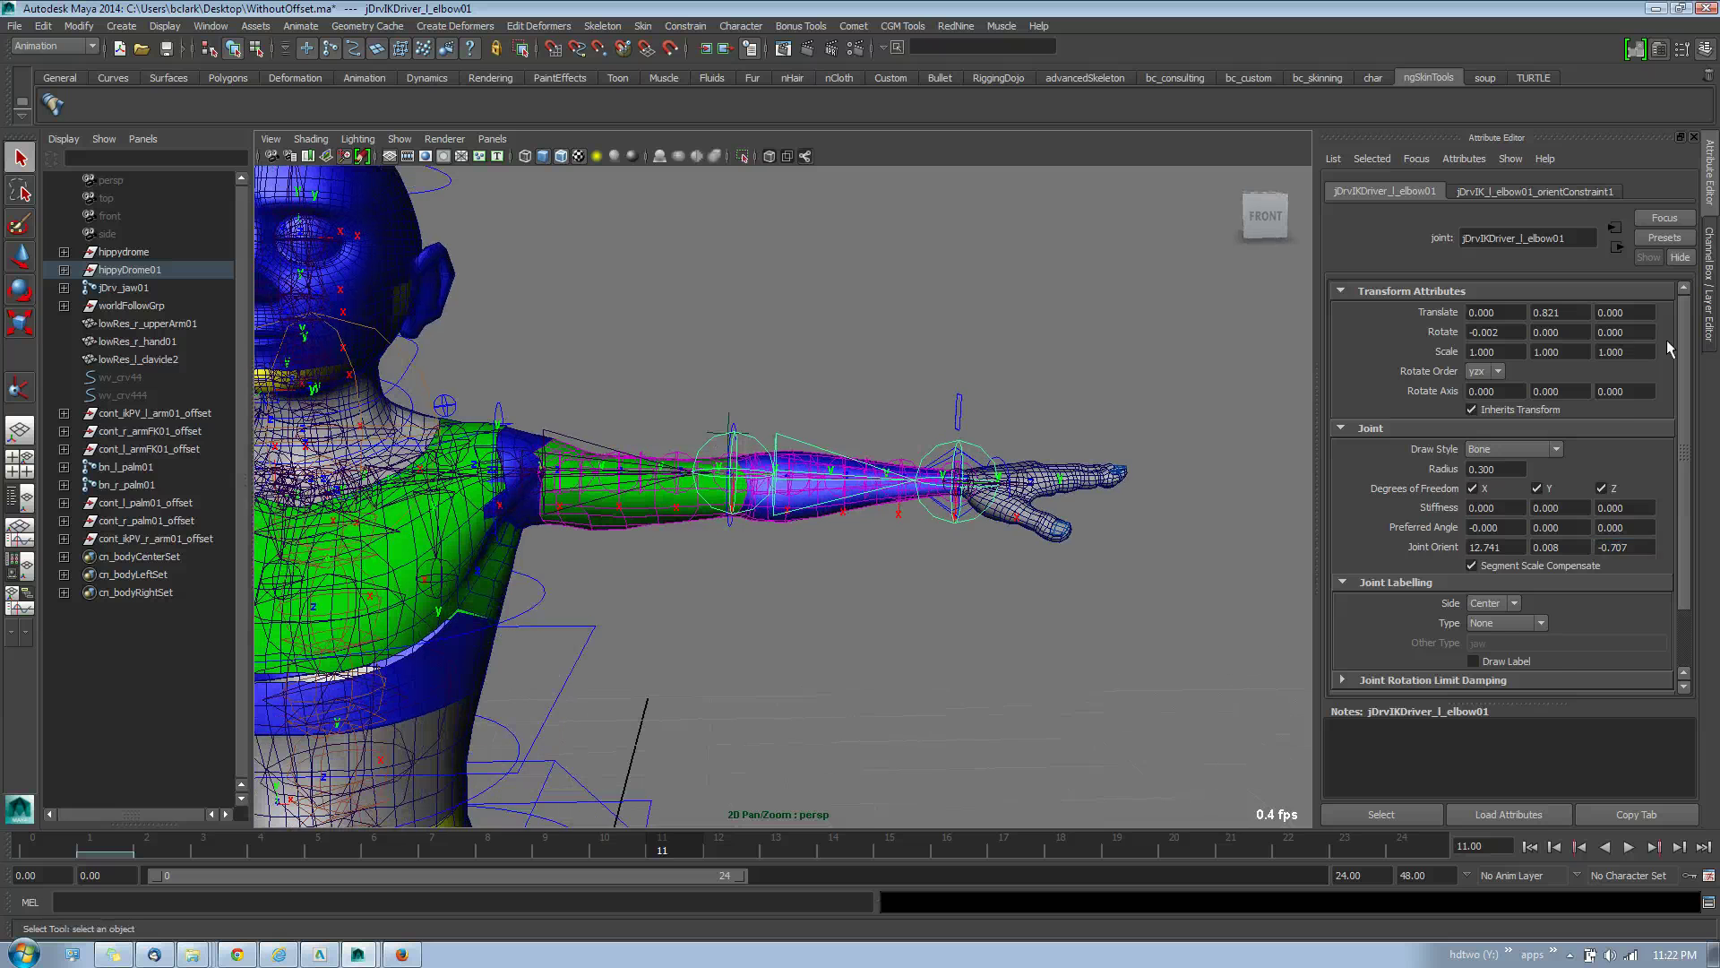
key("ctrl+a")
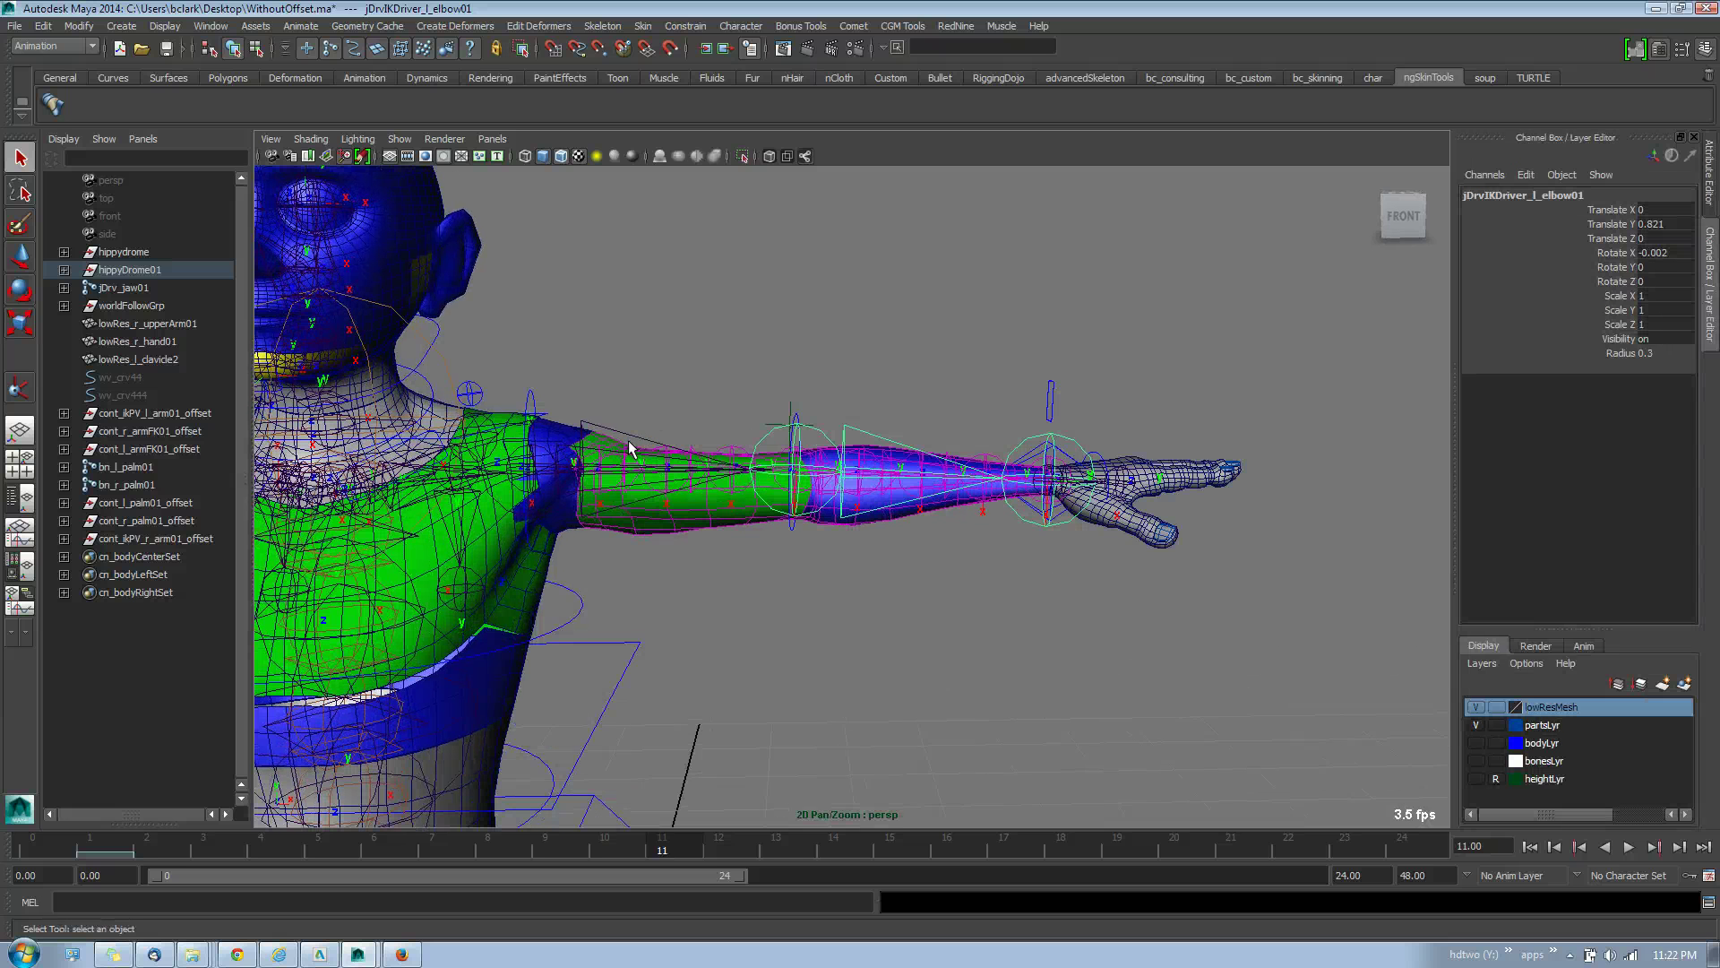
Step: Select the hierarchy of jDrvIKDriver_l_shoulder01 and set Rotate X, Y and Z to 0 on its joints
left_click(635, 436)
right_click(679, 364)
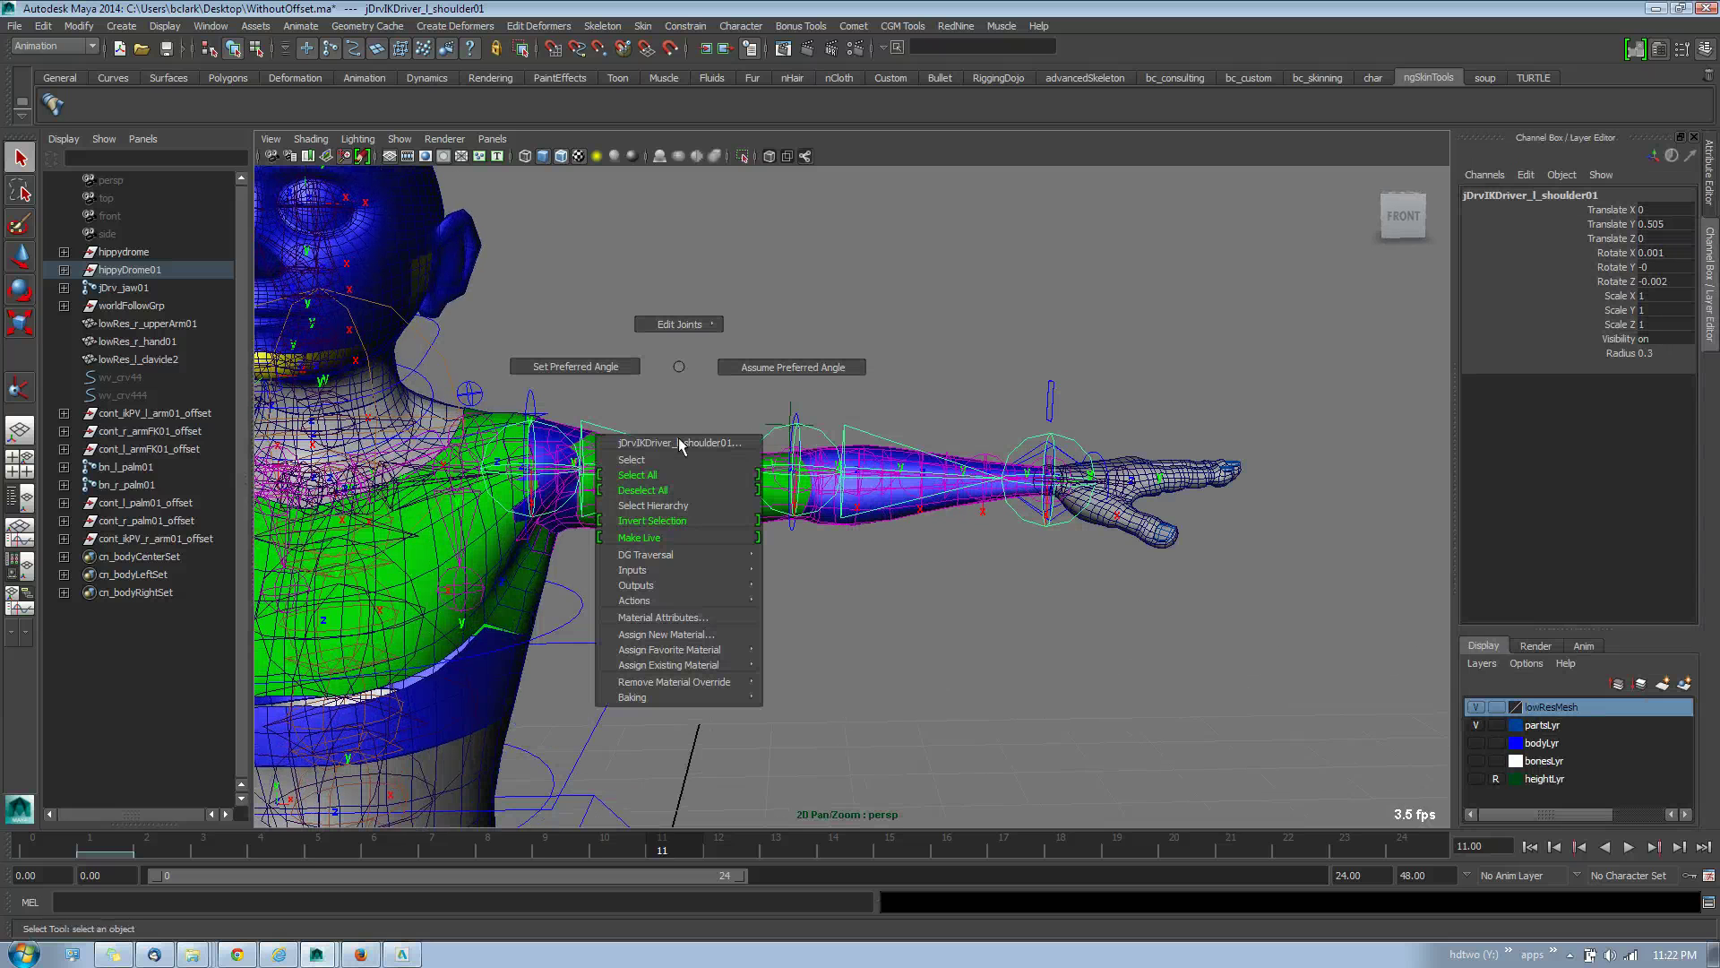
left_click(679, 522)
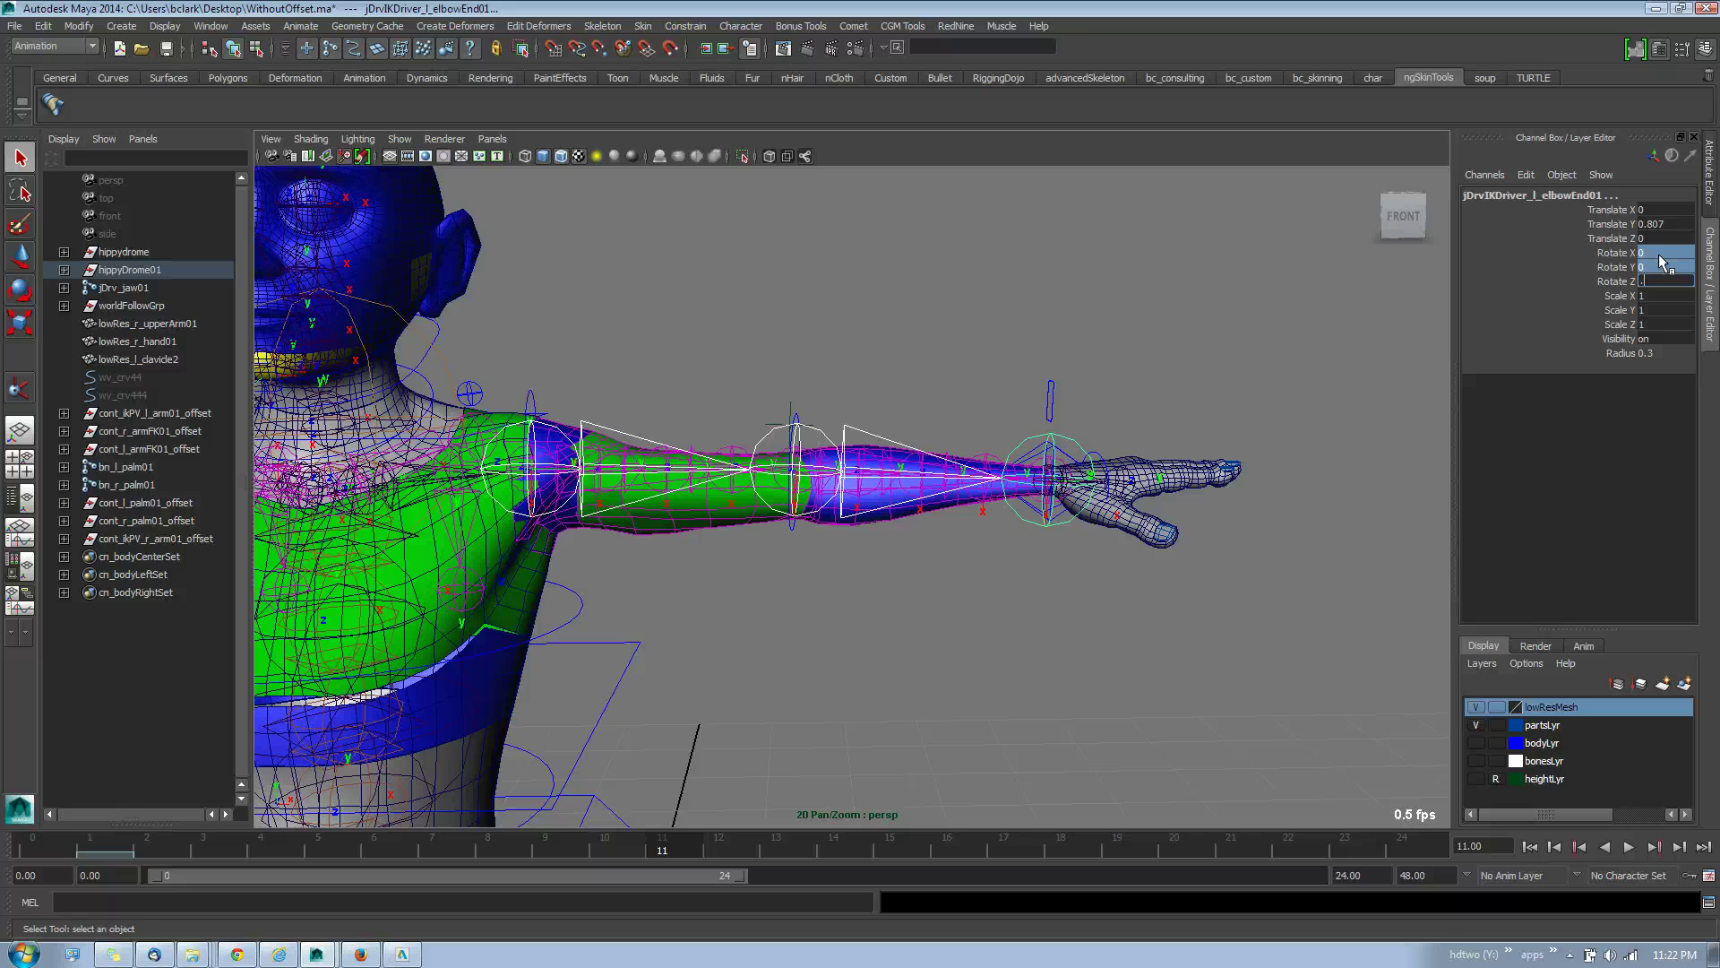
type(".")
left_click(798, 315)
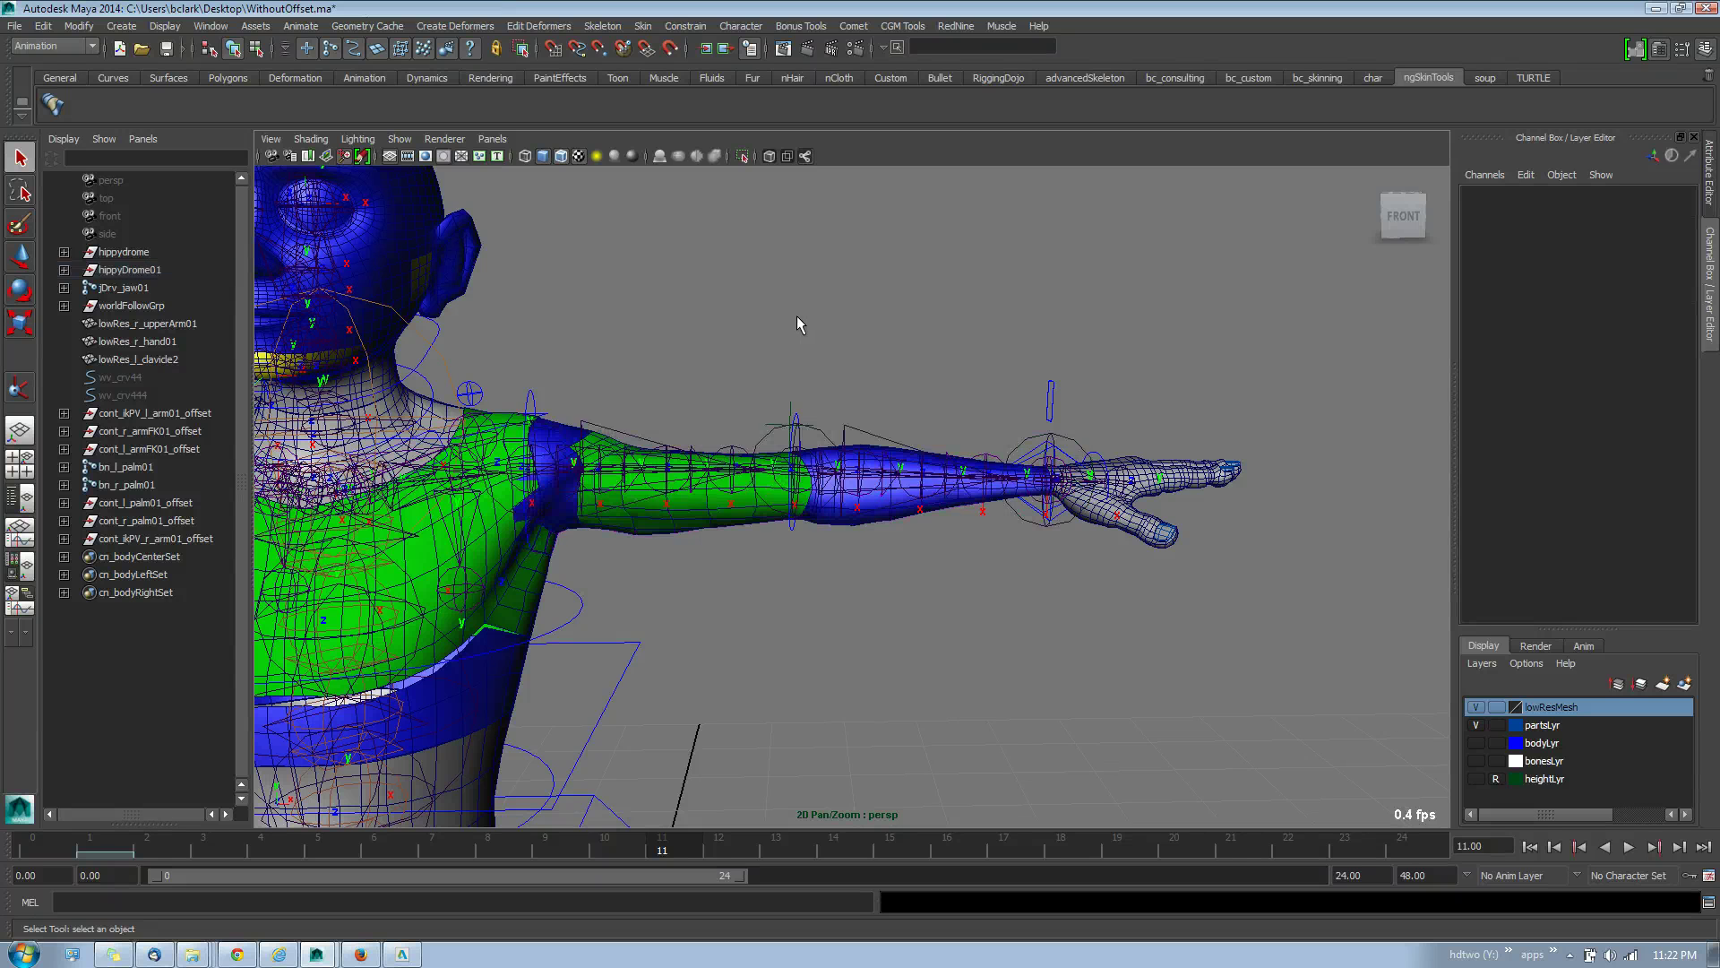
Step: Examine the zeroed shoulder driver joint and the pole vector control's position relative to the left arm
left_click(622, 435)
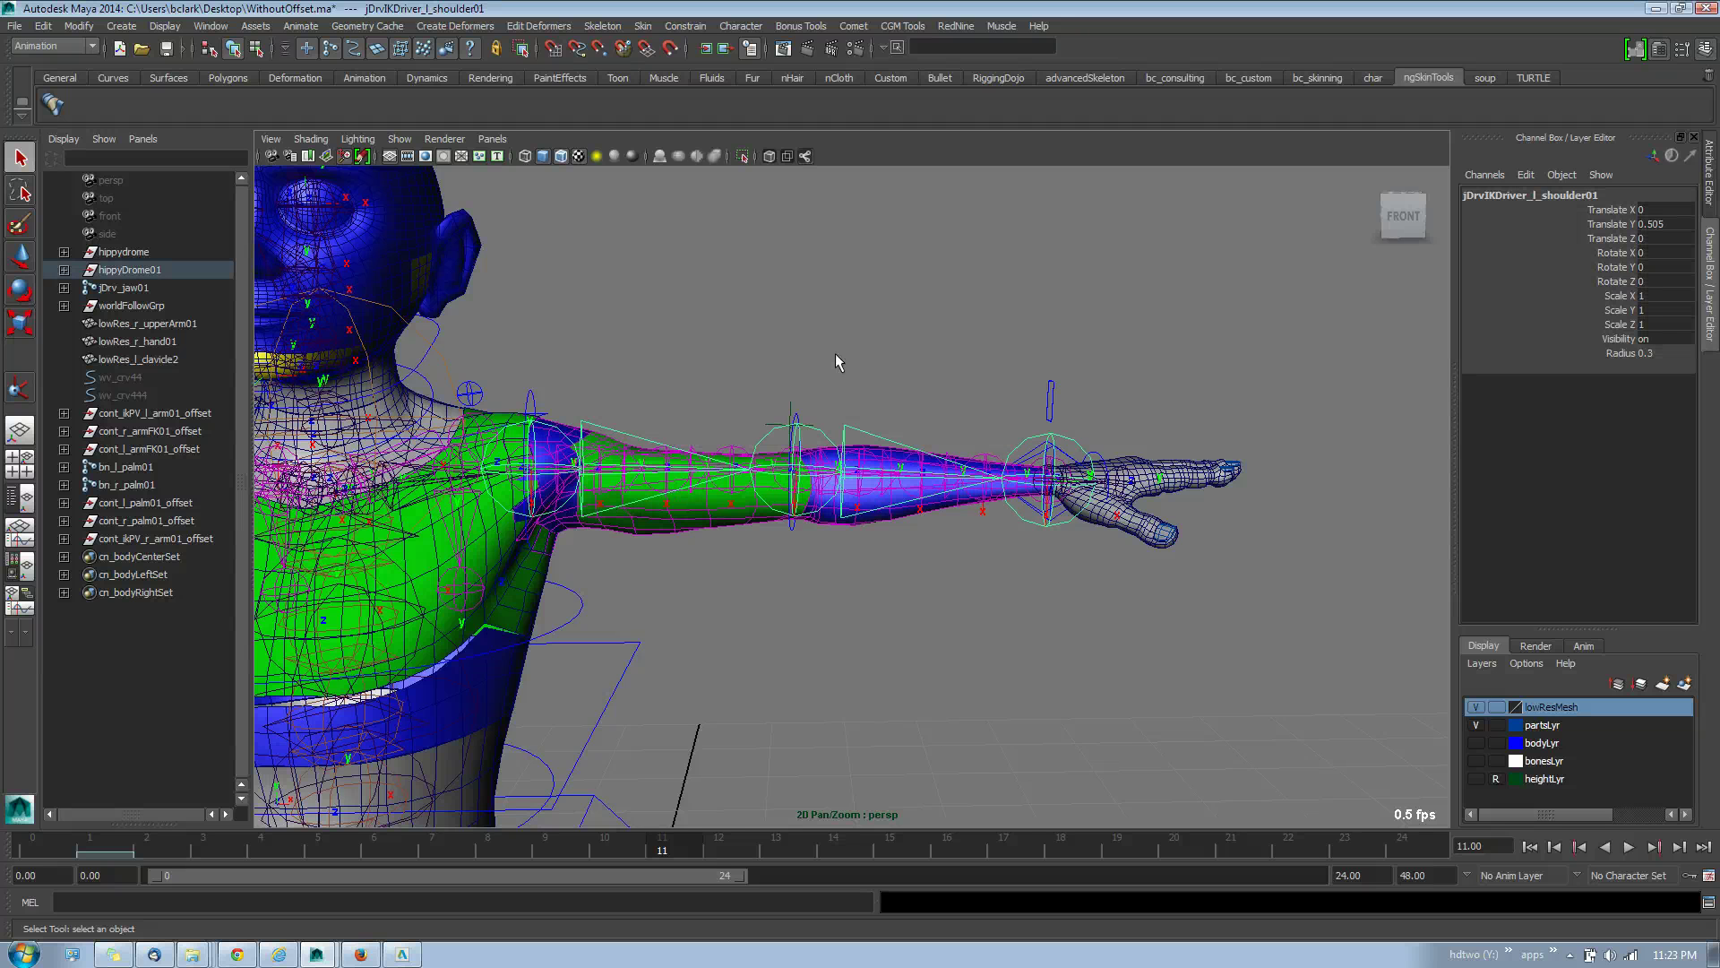
left_click_drag(835, 353, 761, 367, "alt")
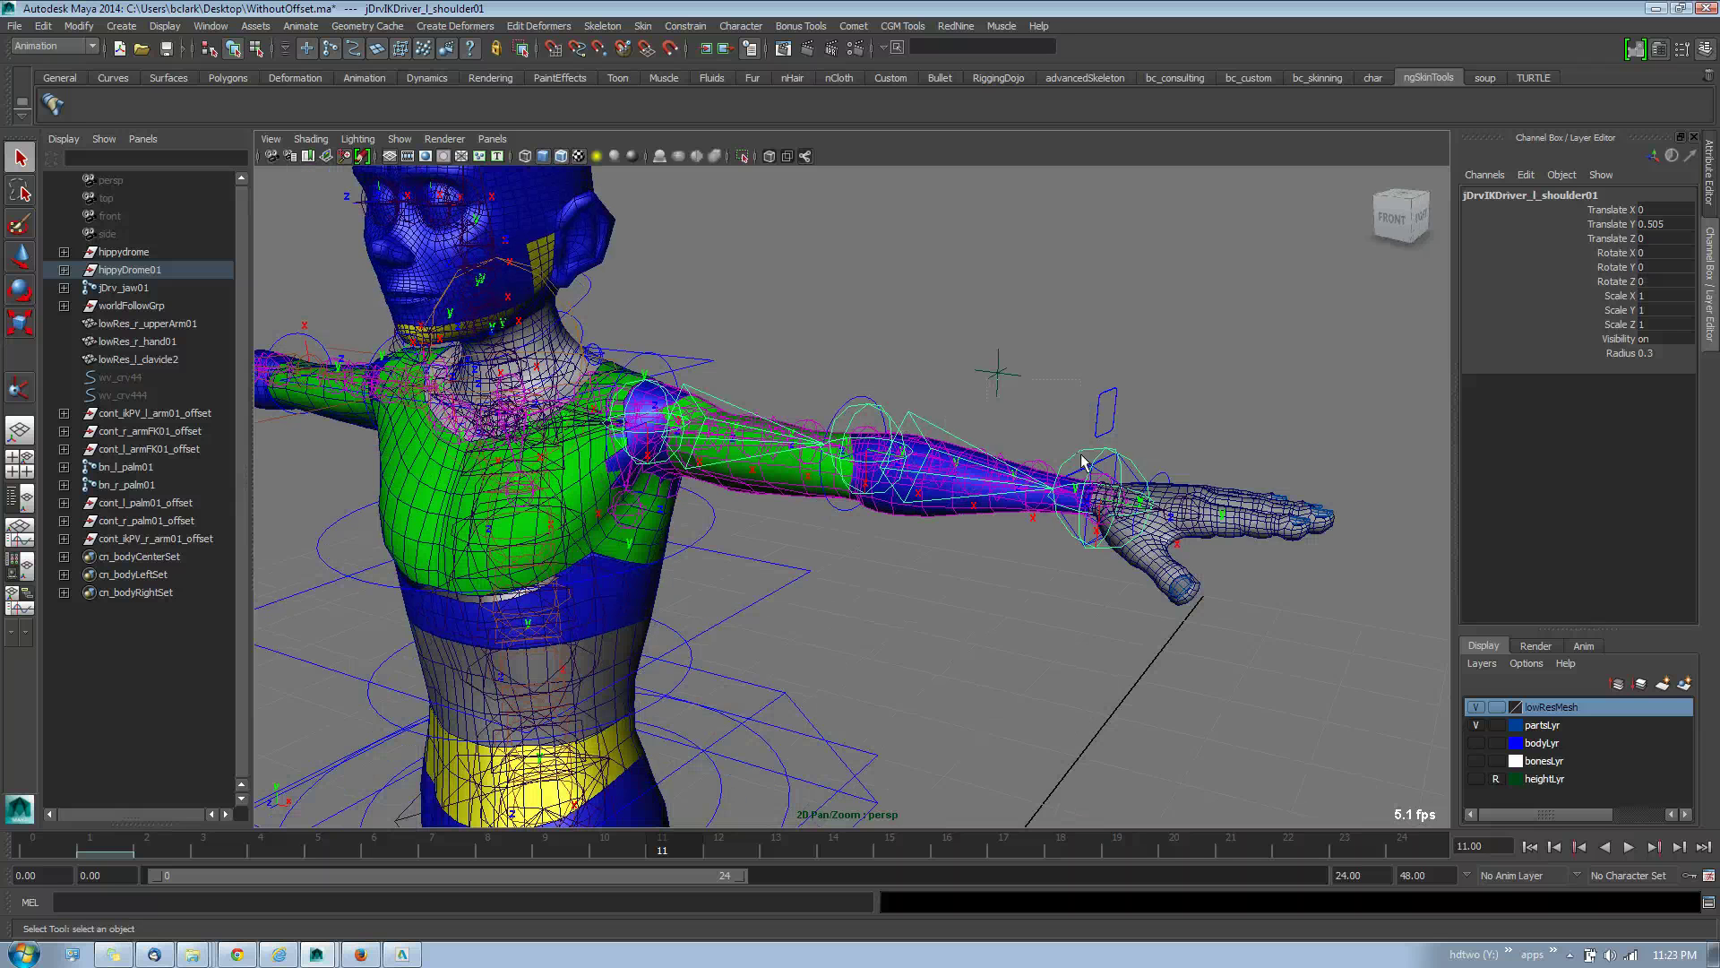
left_click(995, 372)
left_click(1007, 357)
left_click(1000, 368)
left_click_drag(1000, 368, 755, 377, "alt")
left_click(679, 419)
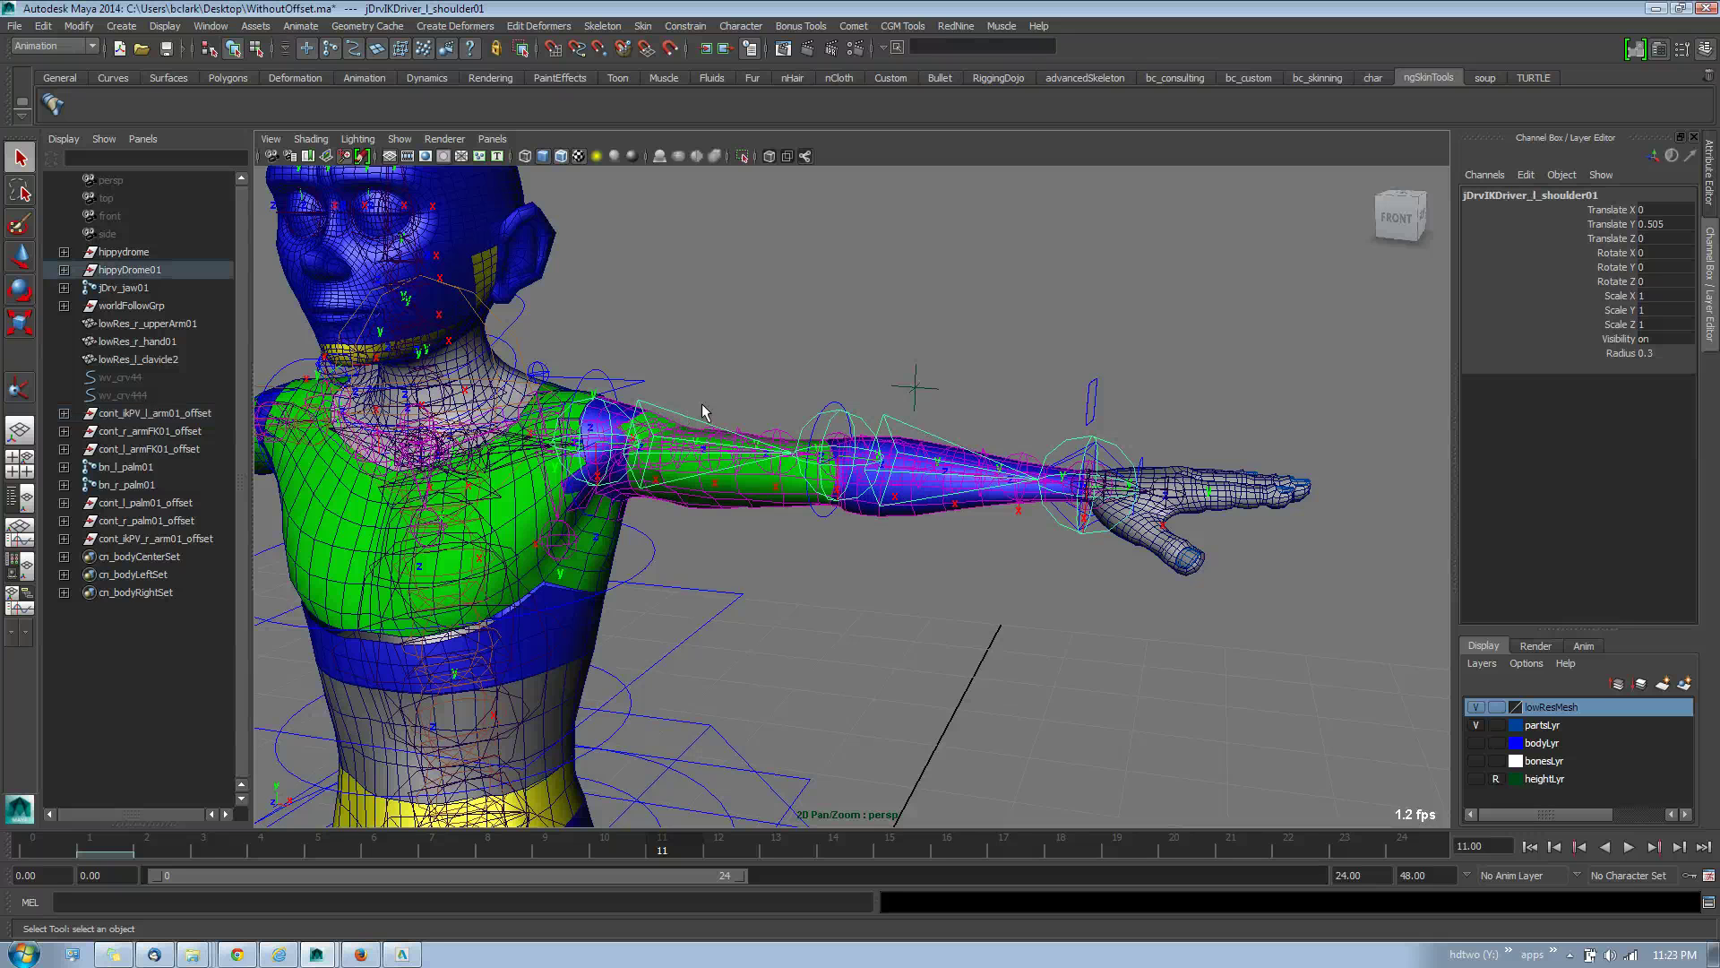
Step: Check the Translate X and Z values of the left arm's IK driver elbow and end joints
left_click_drag(1023, 405, 925, 442, "alt")
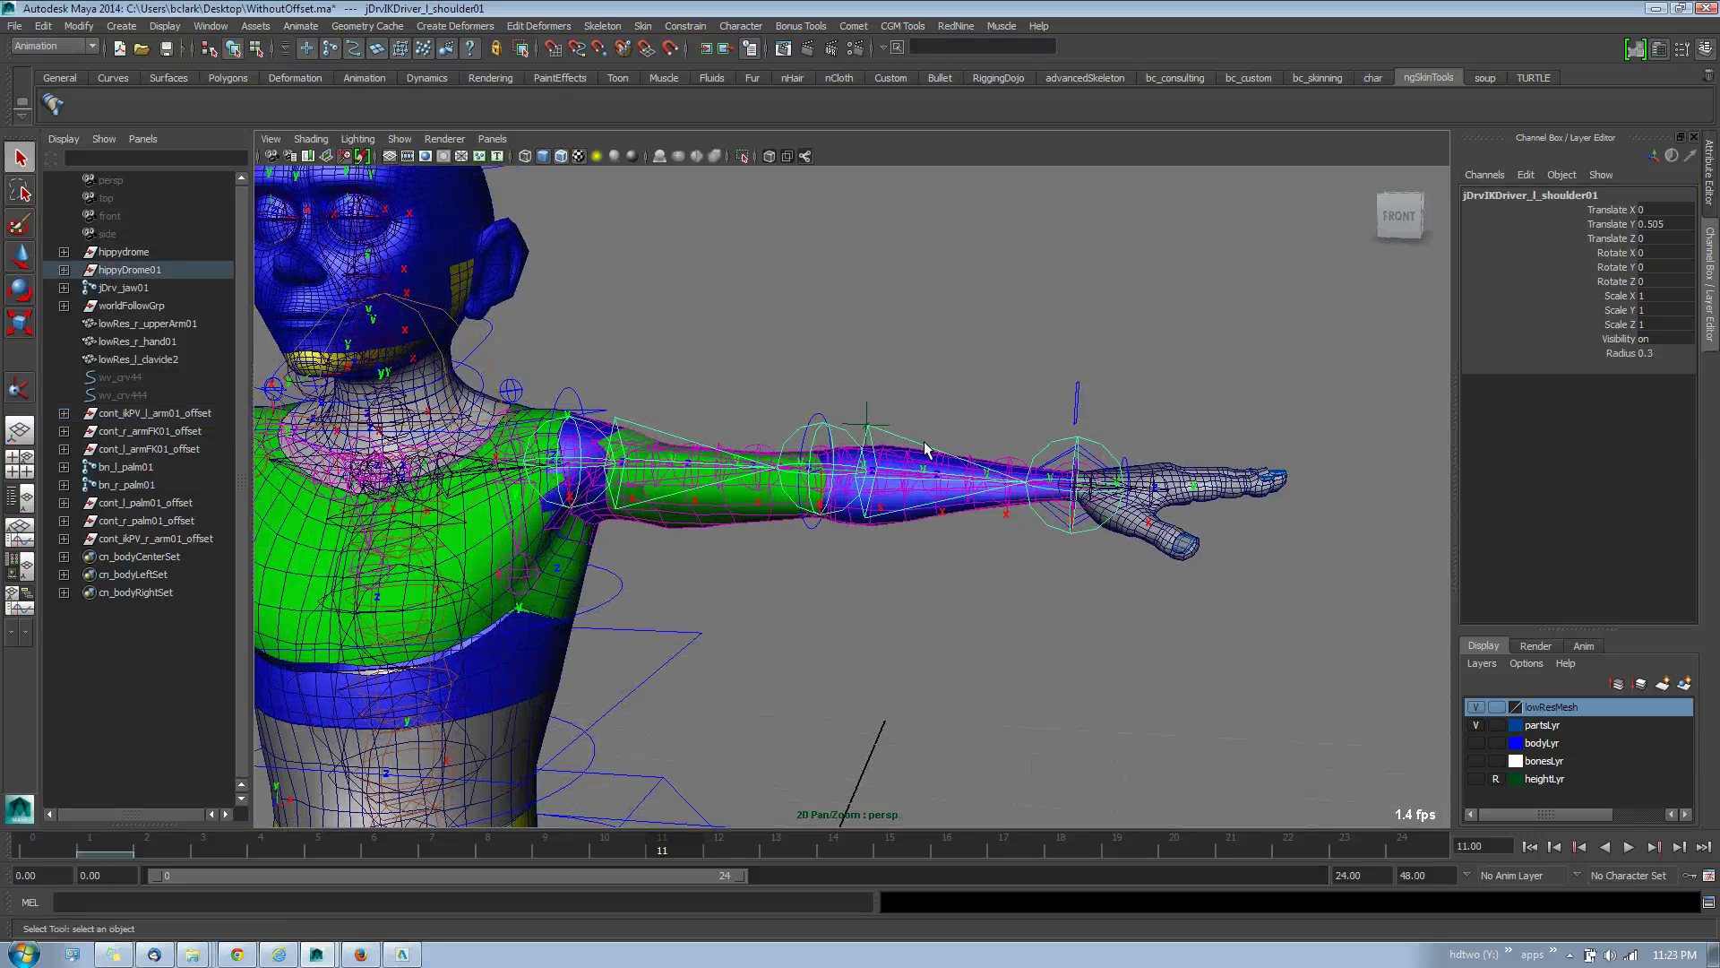
key("Down")
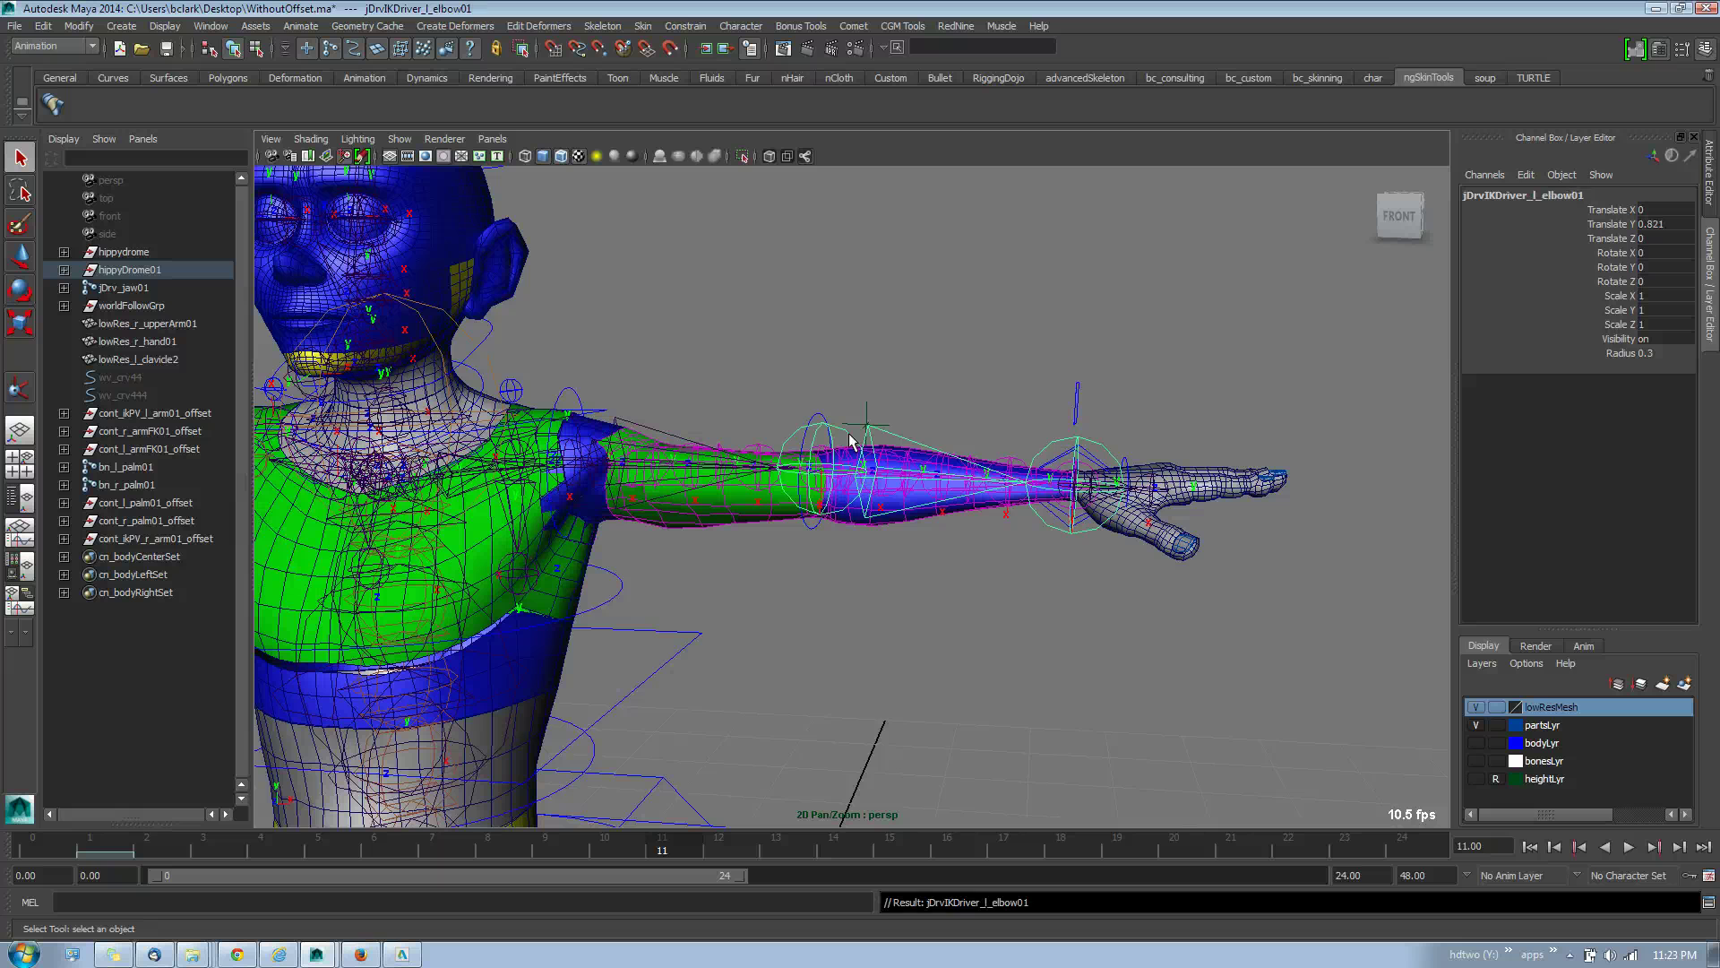
key("Down")
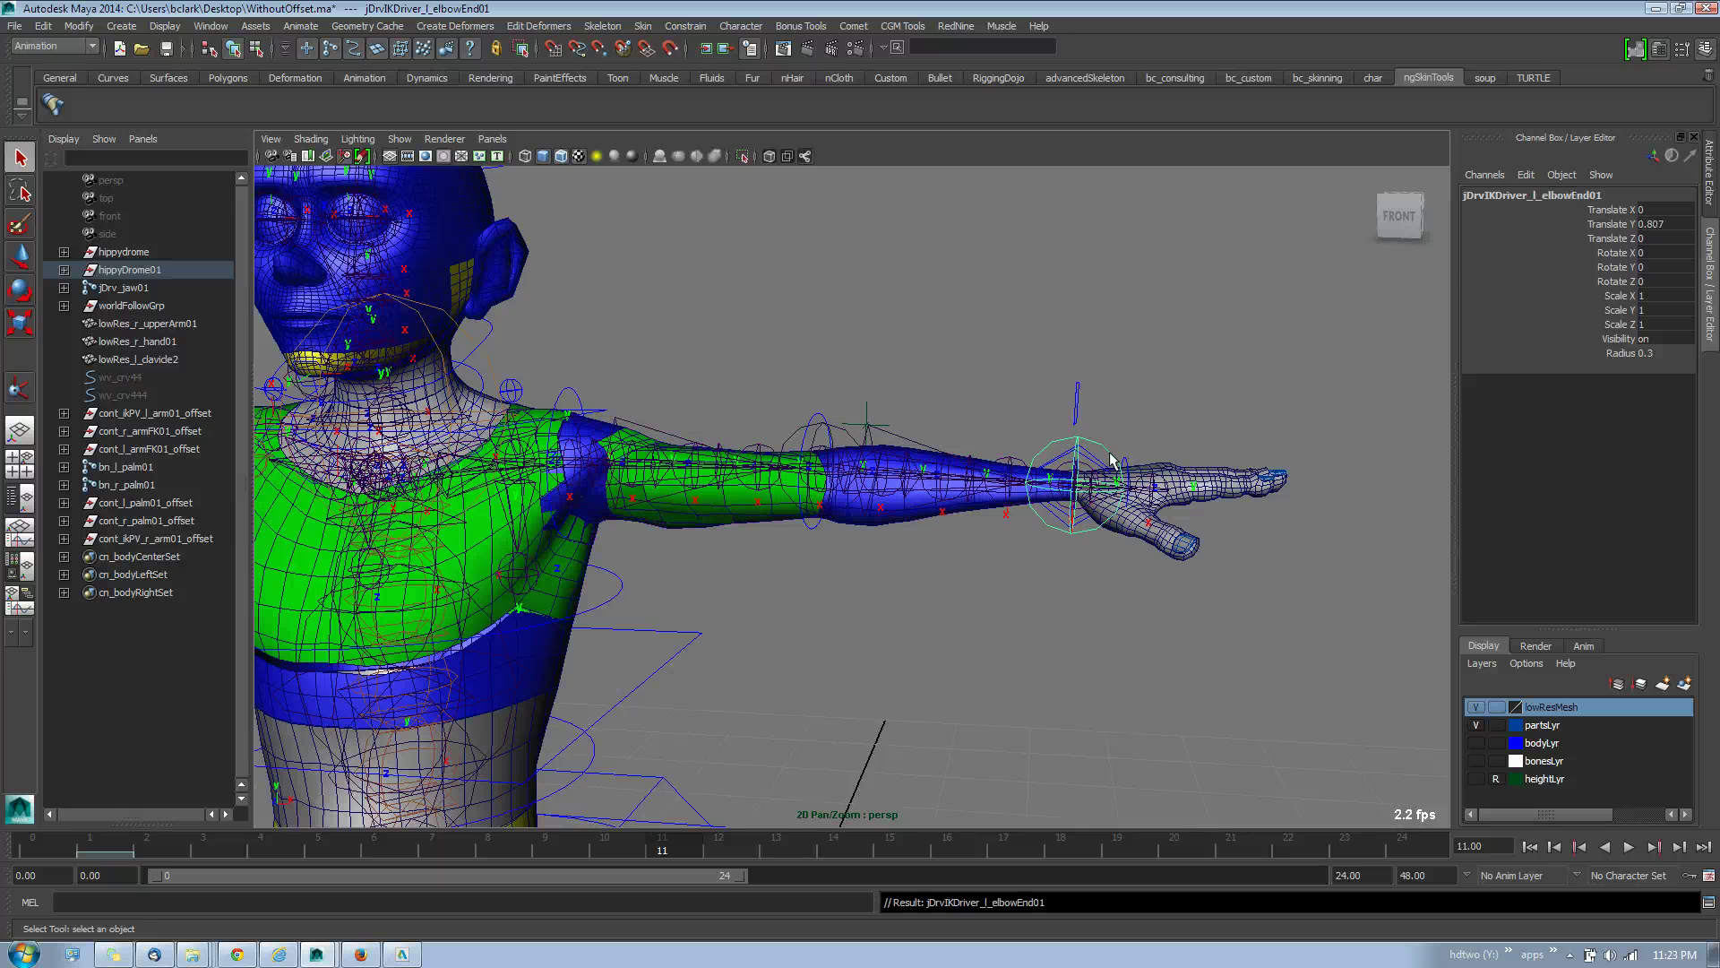
left_click(1649, 238)
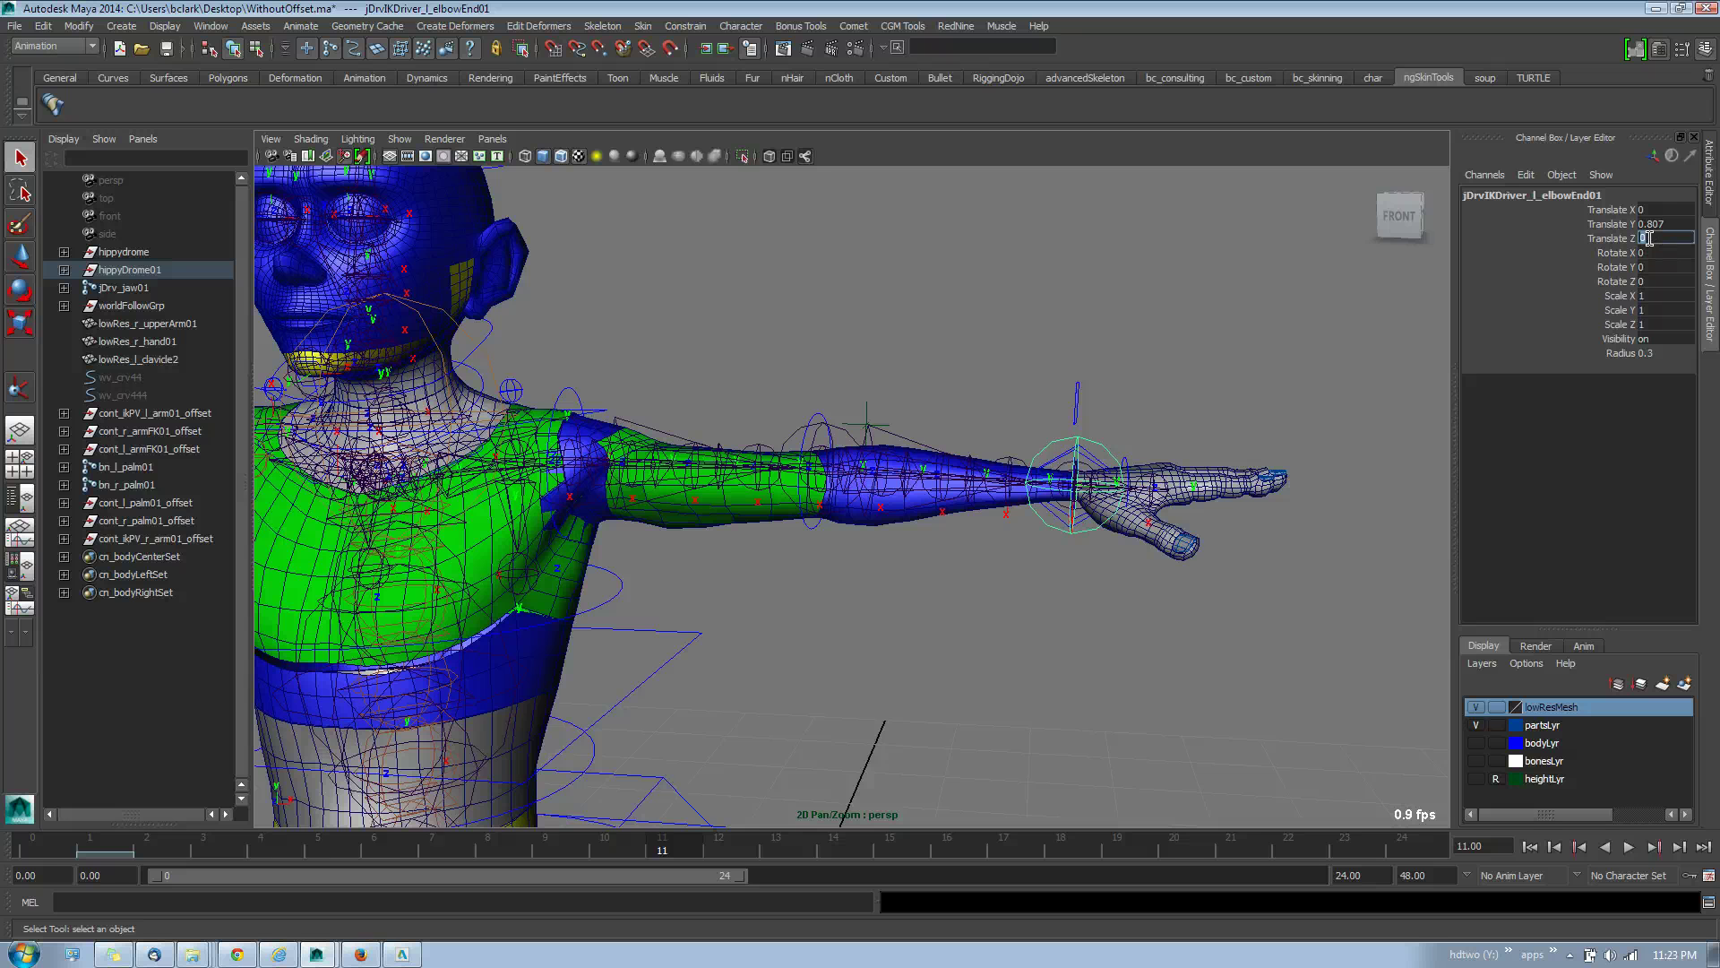
left_click(1657, 211)
left_click_drag(805, 443, 809, 439, "alt")
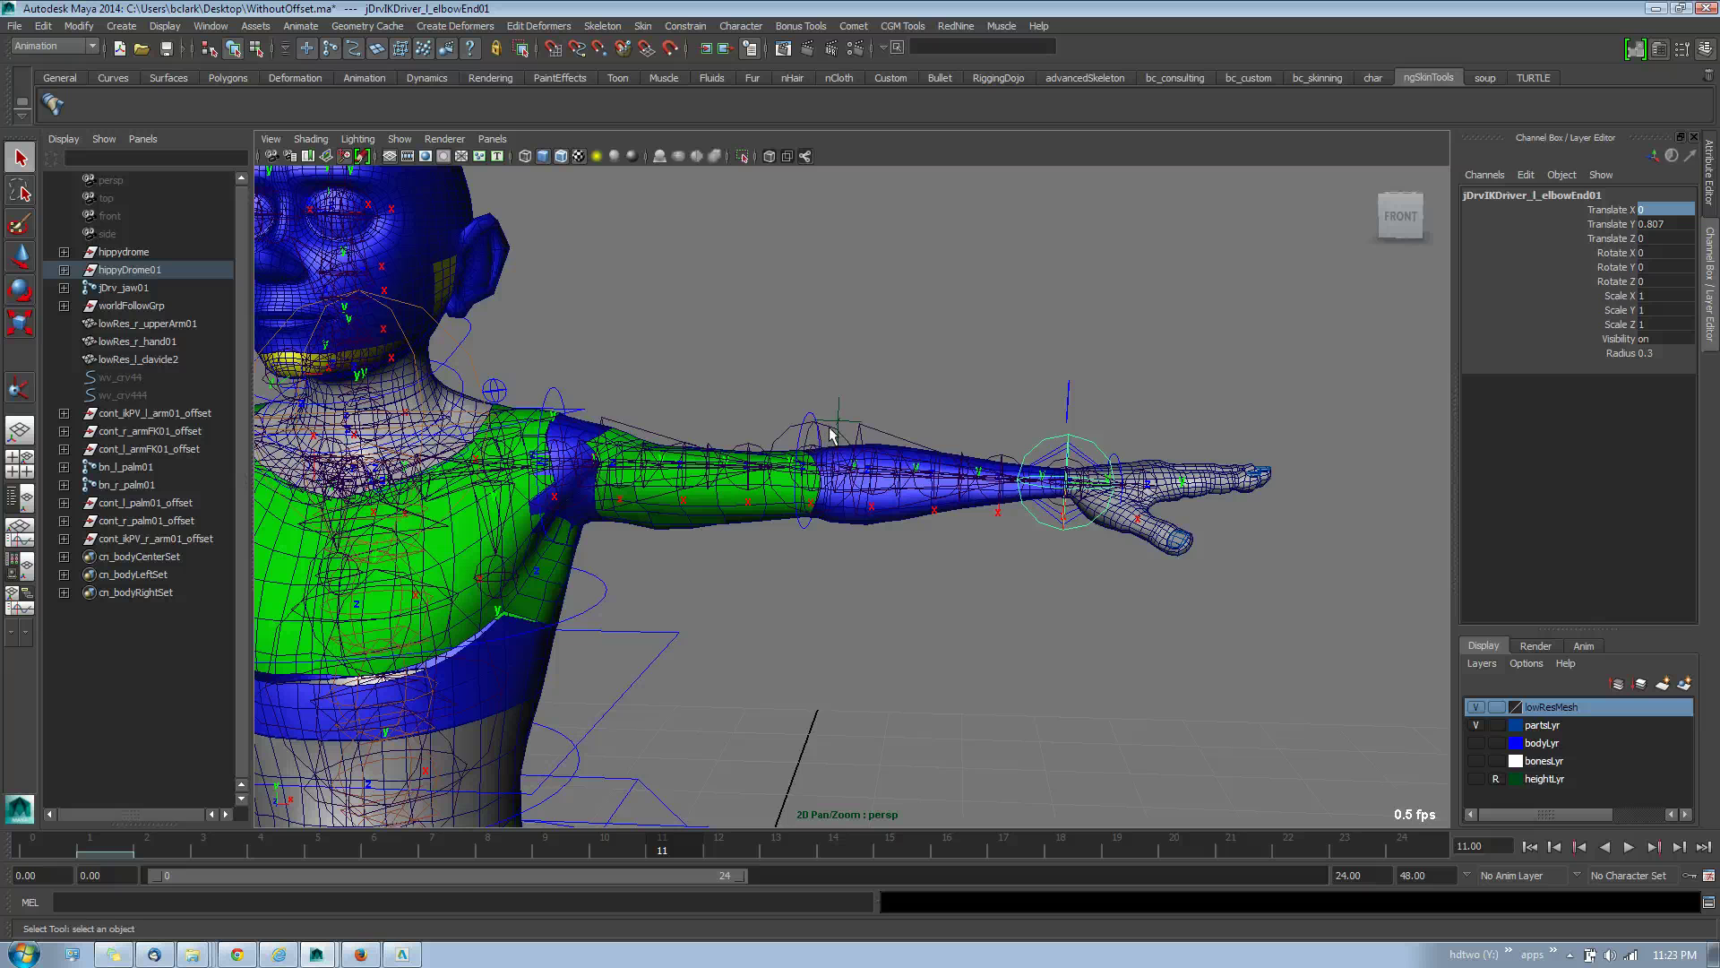
left_click(830, 434)
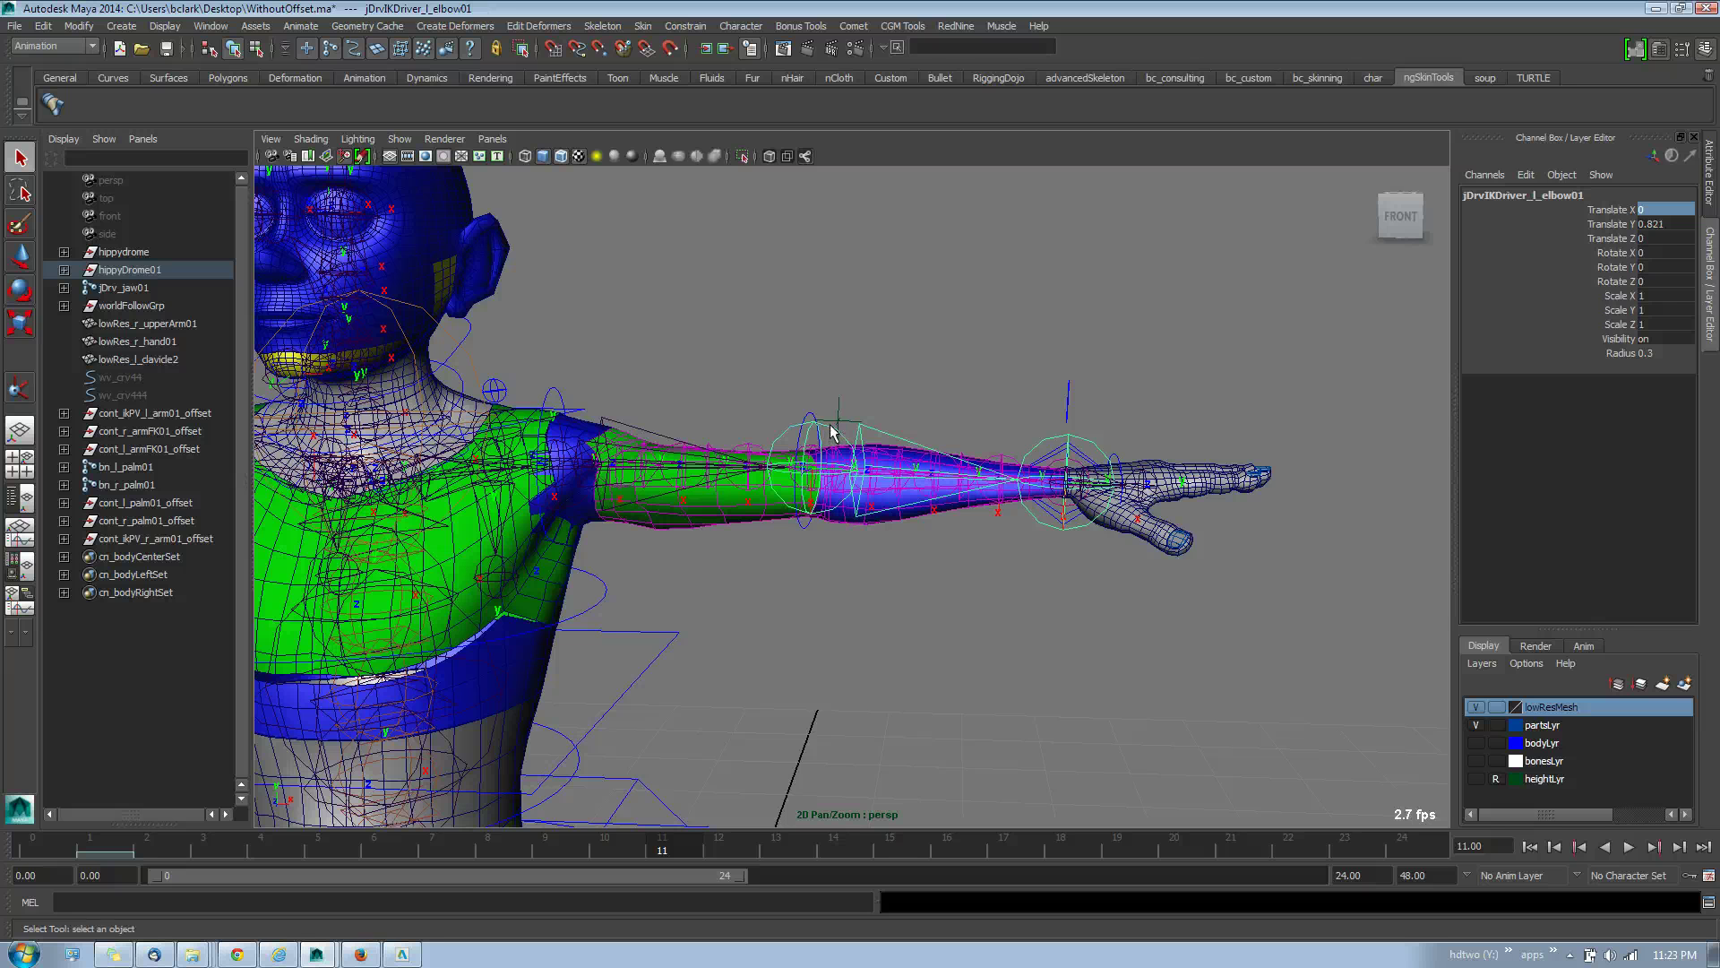
left_click(1661, 240)
Step: Select the parent joint bn_l_arm01 above the shoulder driver and examine its translate and rotate values
left_click(658, 426)
left_click_drag(659, 424, 717, 412, "alt")
left_click(662, 434)
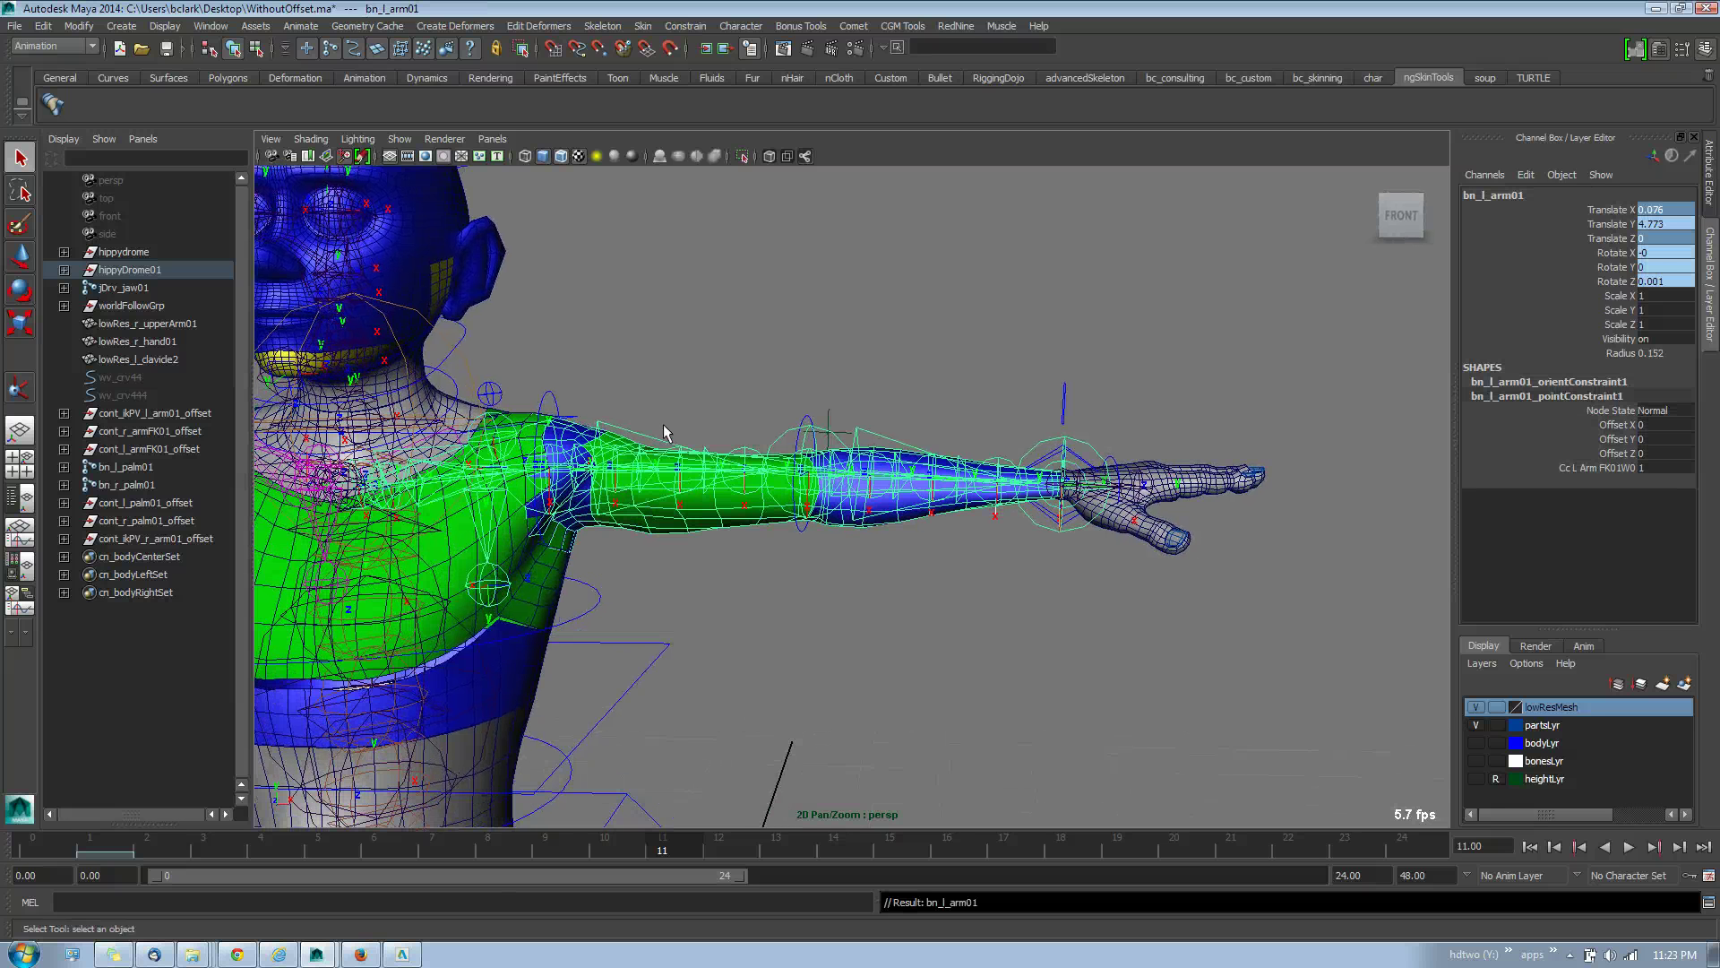
left_click_drag(1309, 351, 1290, 357, "alt")
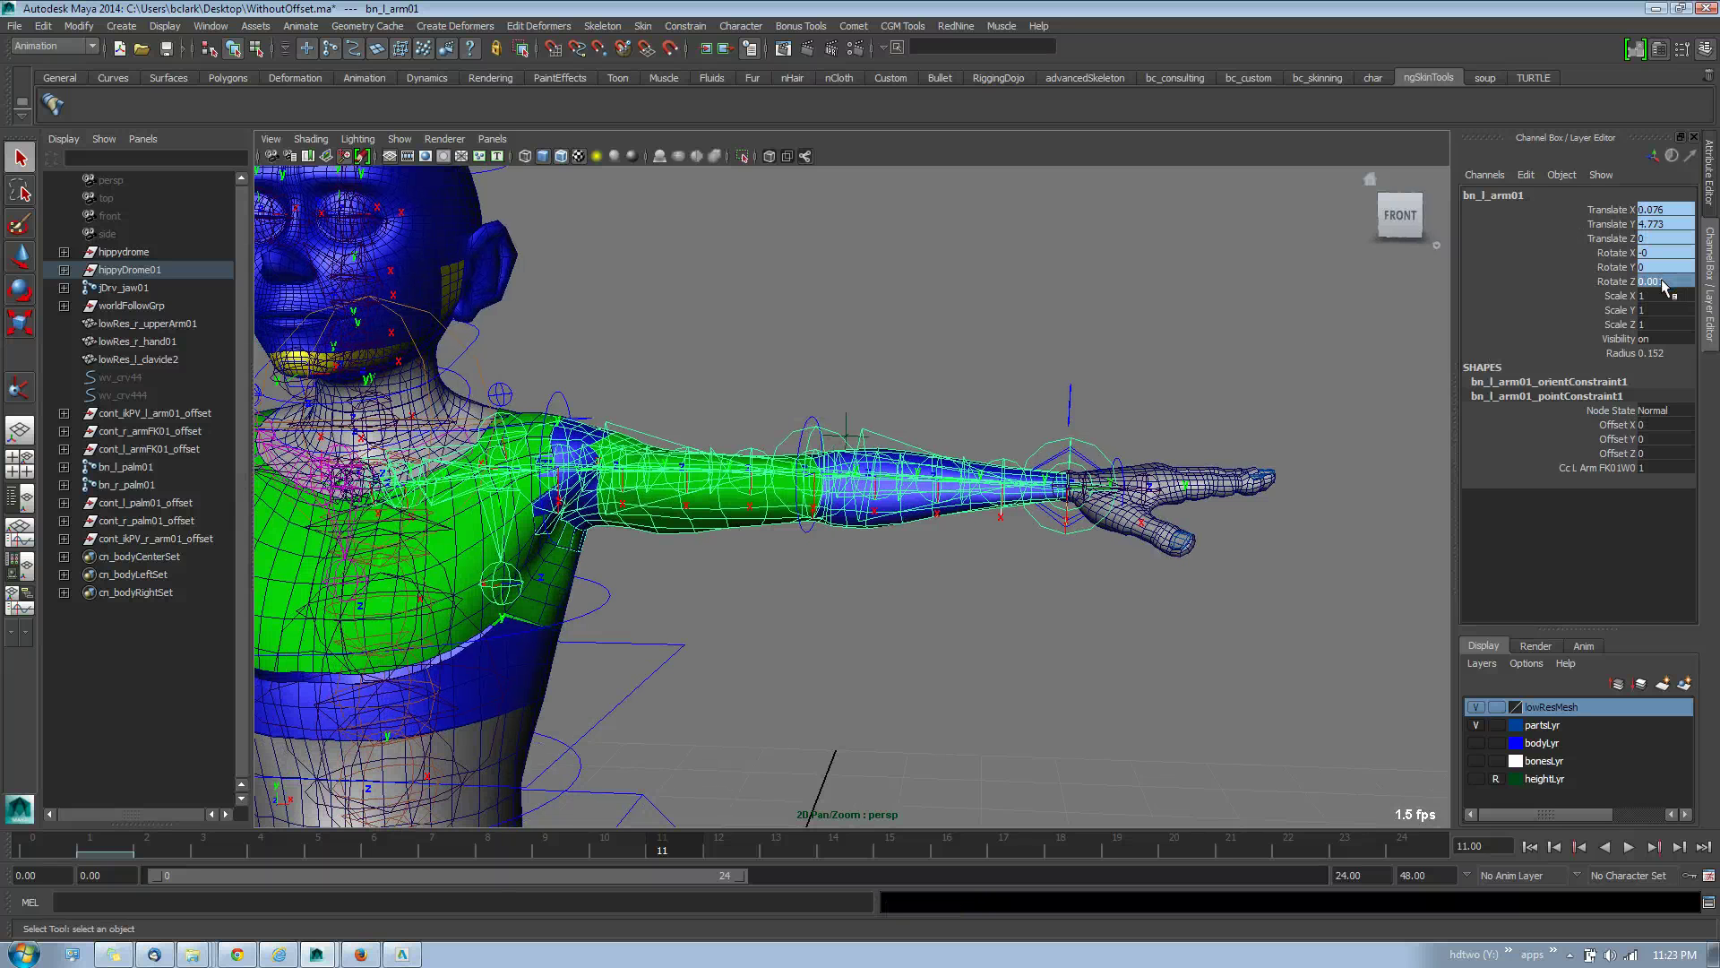
Step: Examine the offset values of the orient constraint and the point constraint on bn_l_arm01
mouse_move(1266, 304)
left_mouse_down("alt")
mouse_move(1209, 319)
mouse_move(1249, 328)
left_mouse_up("alt")
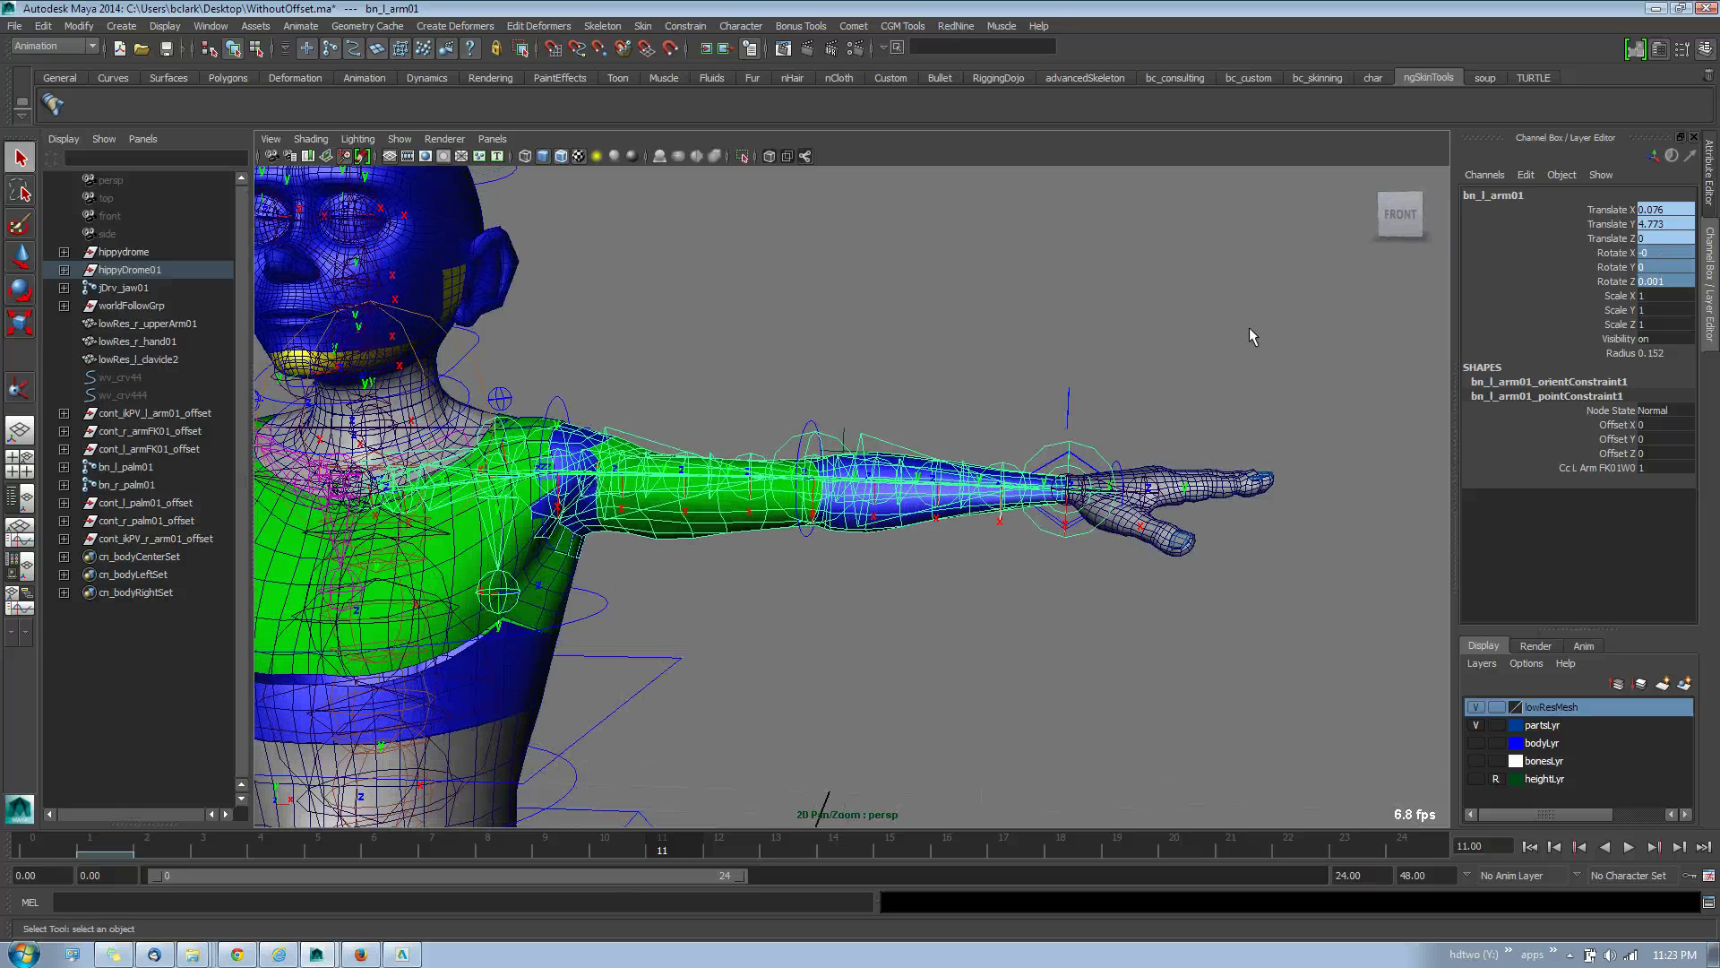
double_click(1576, 380)
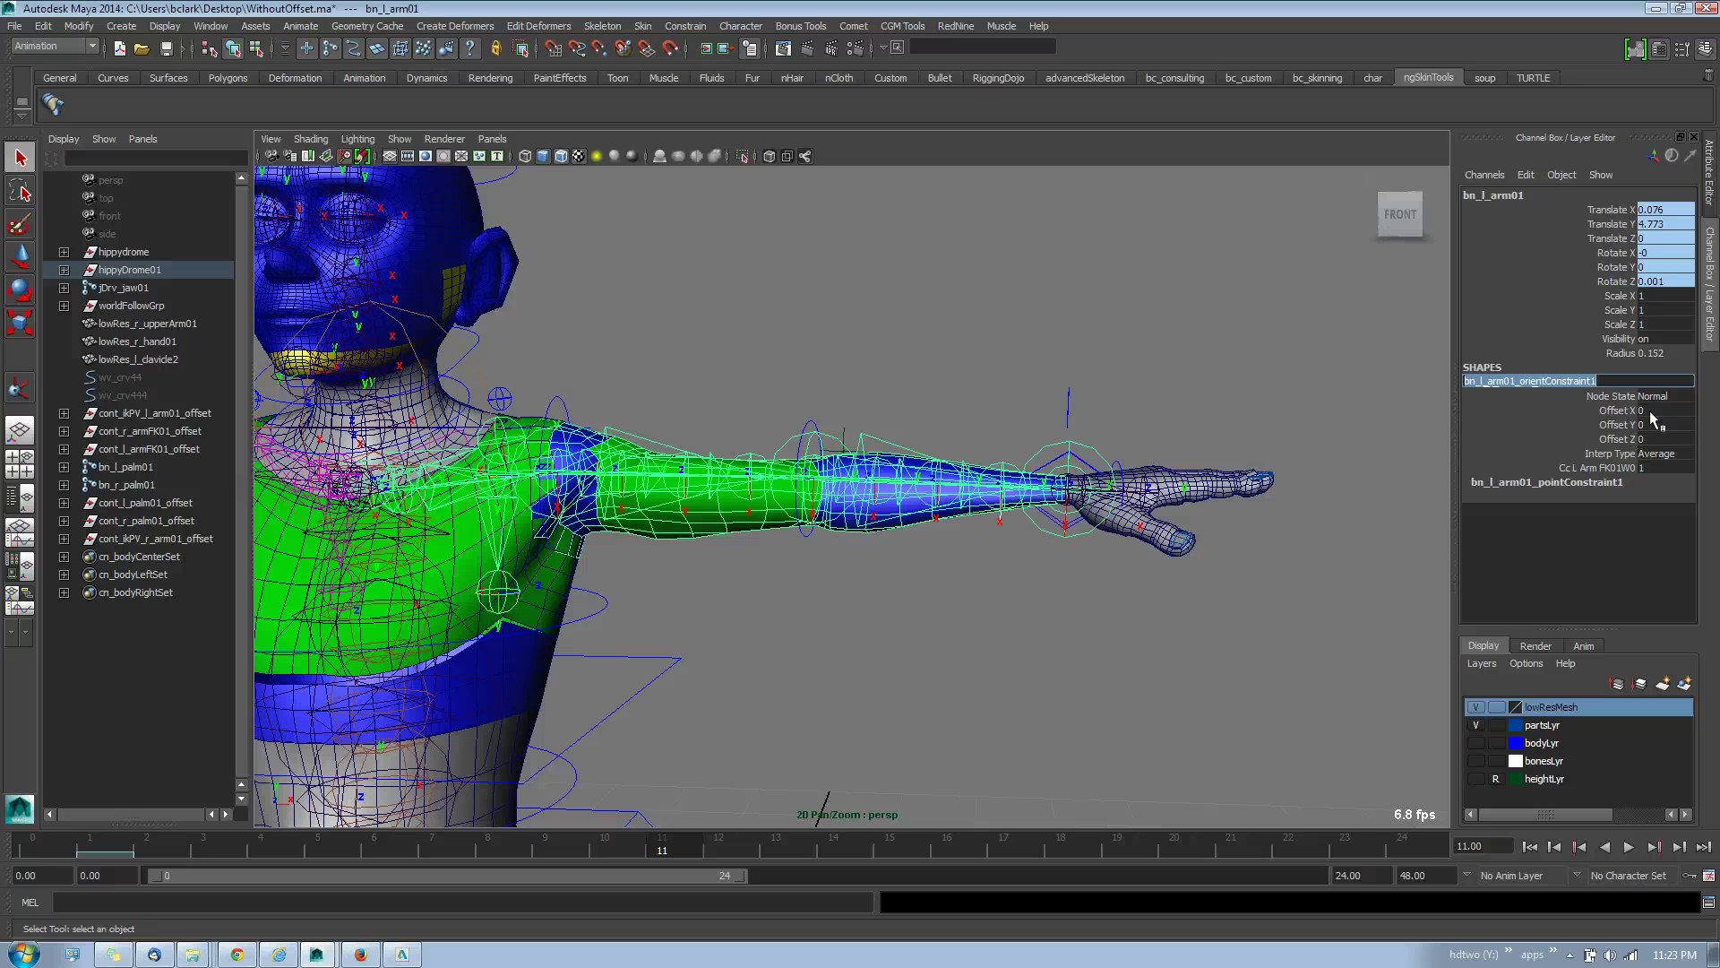
left_click(1591, 468)
left_click_drag(912, 415, 896, 428, "alt")
left_click(913, 405)
Step: Check the transform values of the left arm's IK driver elbow, shoulder and elbowEnd joints
middle_click_drag(847, 419, 869, 447, "alt")
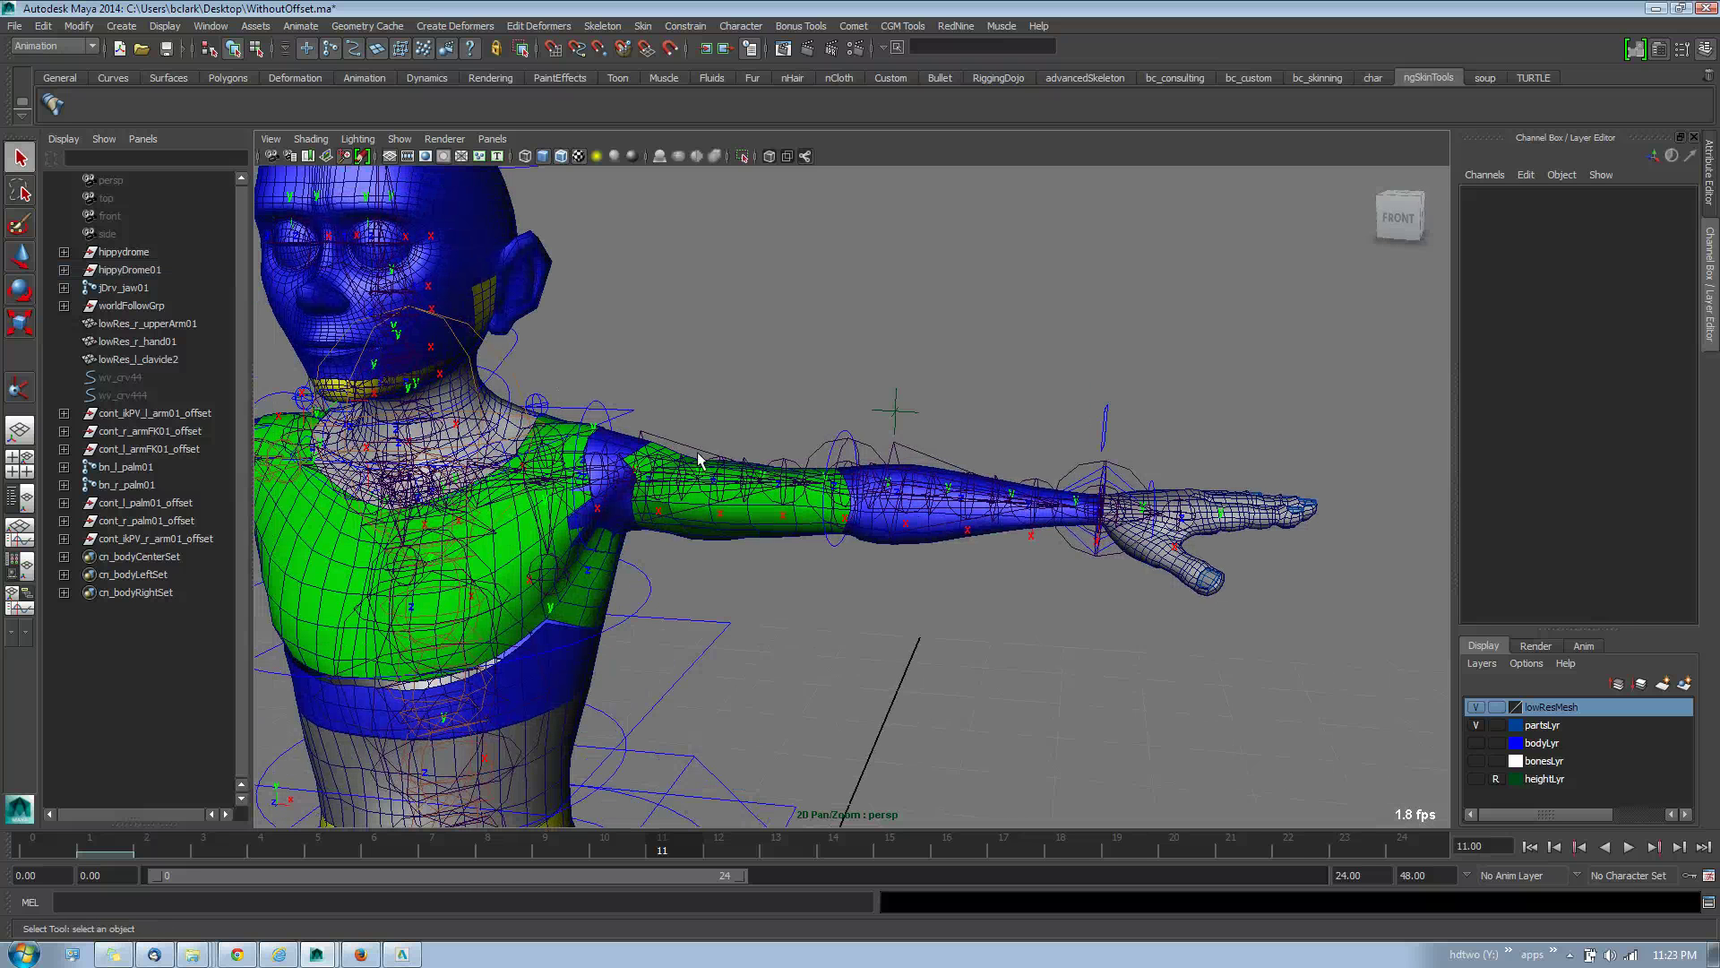
left_click(939, 446)
left_click_drag(966, 410, 906, 403, "alt")
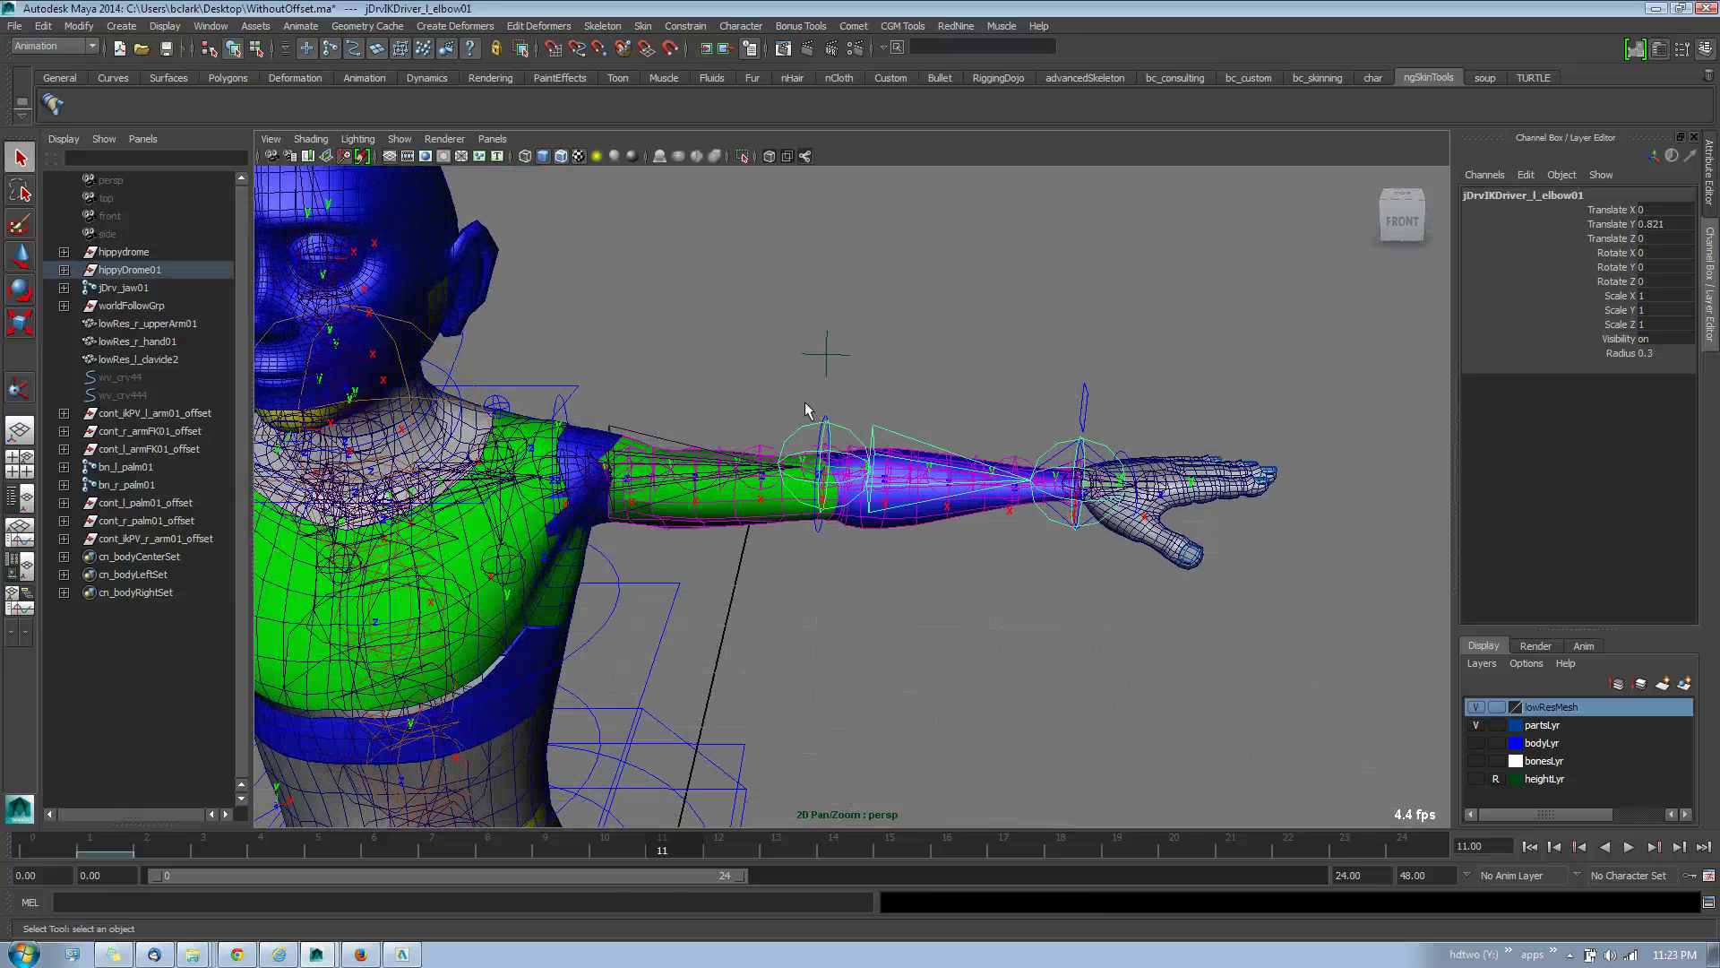
key("Up")
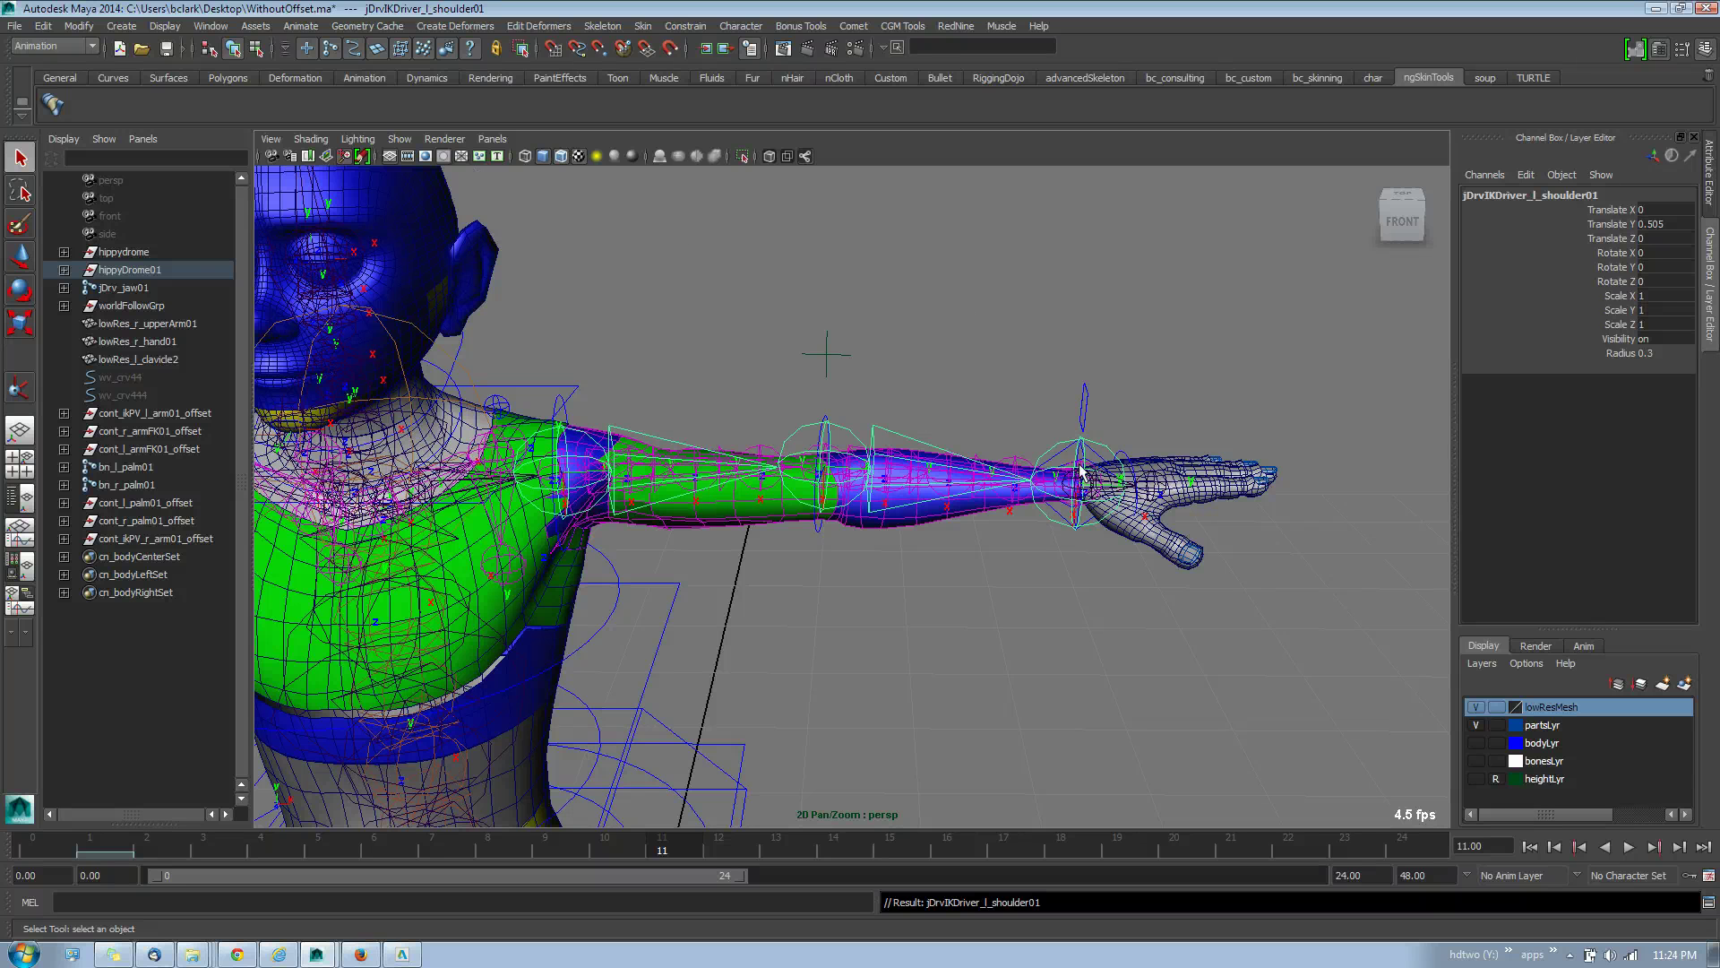
left_click_drag(1035, 438, 1144, 523, "ctrl+alt")
scroll(1145, 522, "down", 4)
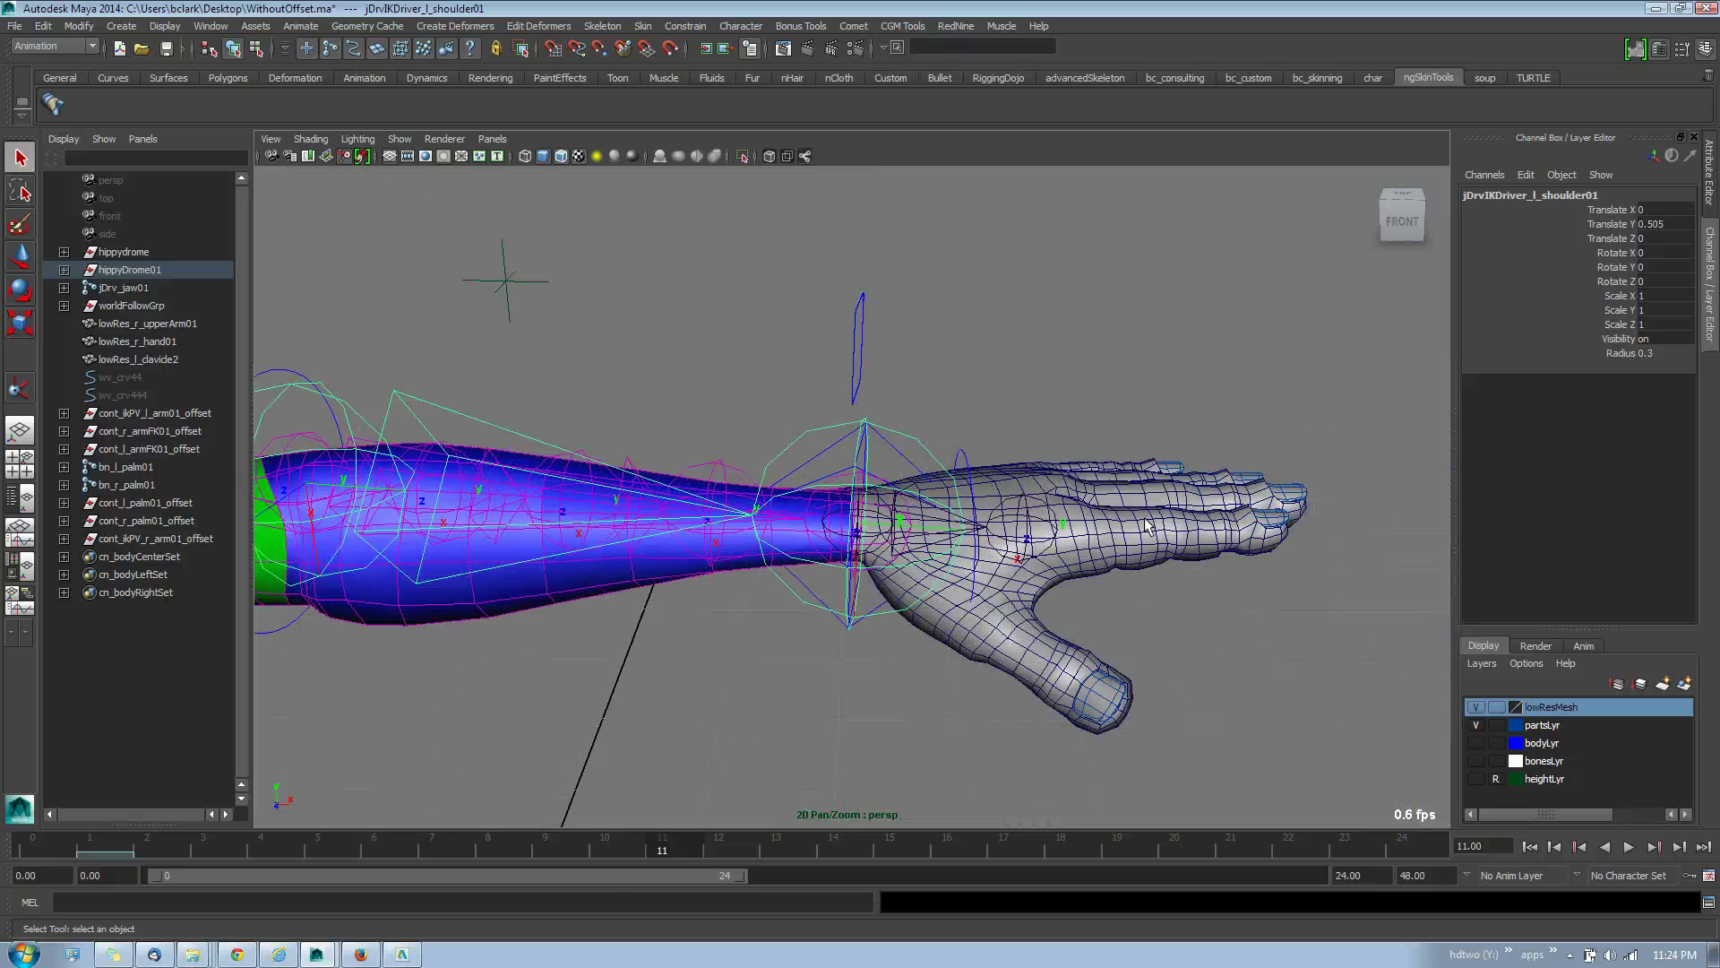
left_click_drag(946, 475, 932, 480, "alt")
left_click(932, 461)
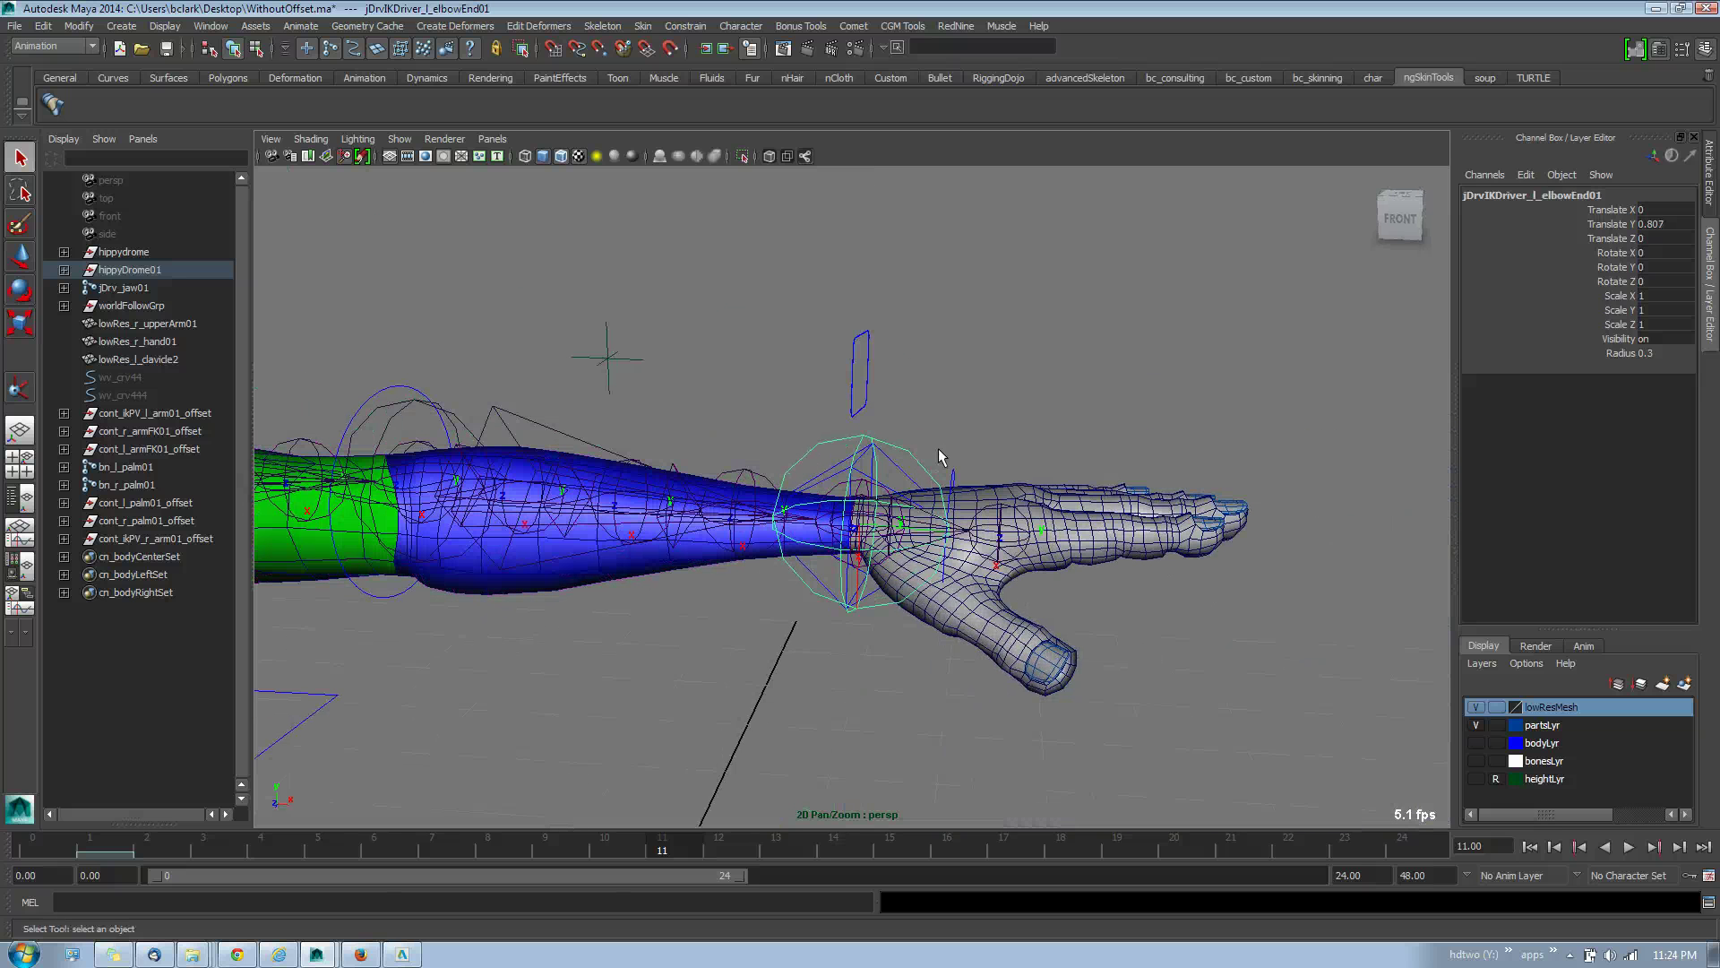
Step: Try moving jDrvIKDriver_l_elbowEnd01 away from the wrist and undo the move
key("w")
middle_click_drag(938, 448, 1108, 388)
key("ctrl+z")
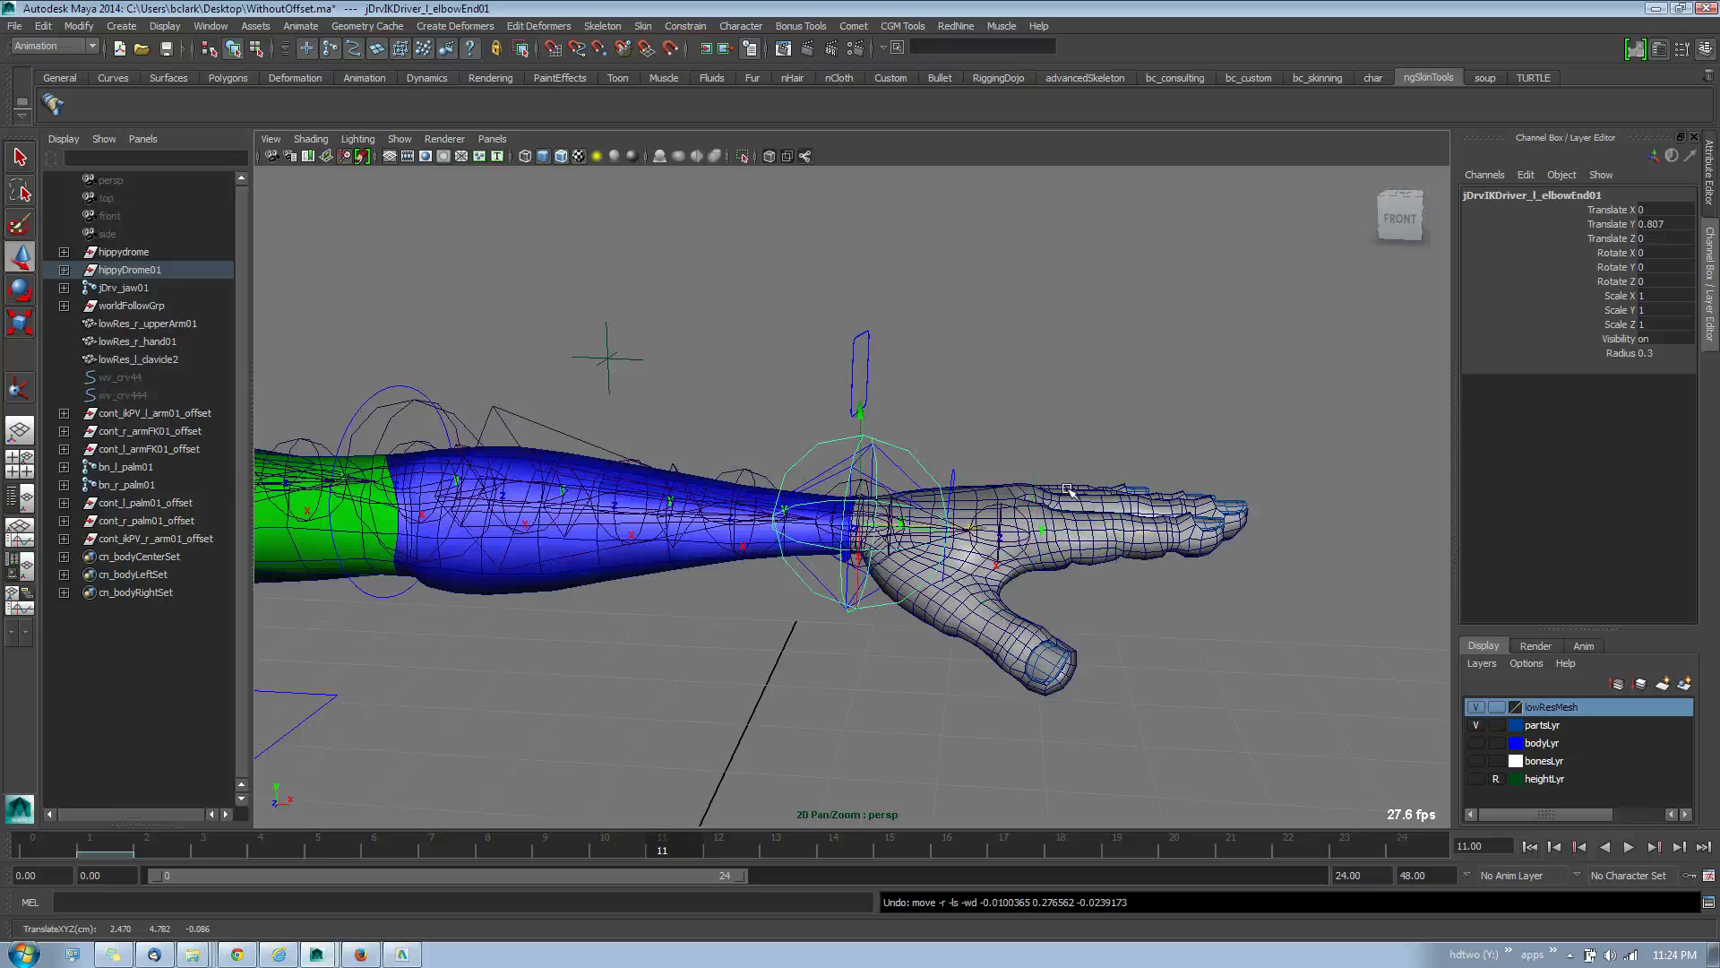
Step: Point constrain the cc_l_armIK01 control to jDrvIKDriver_l_elbowEnd01 with Maintain offset off
left_click(905, 477)
left_click(943, 427)
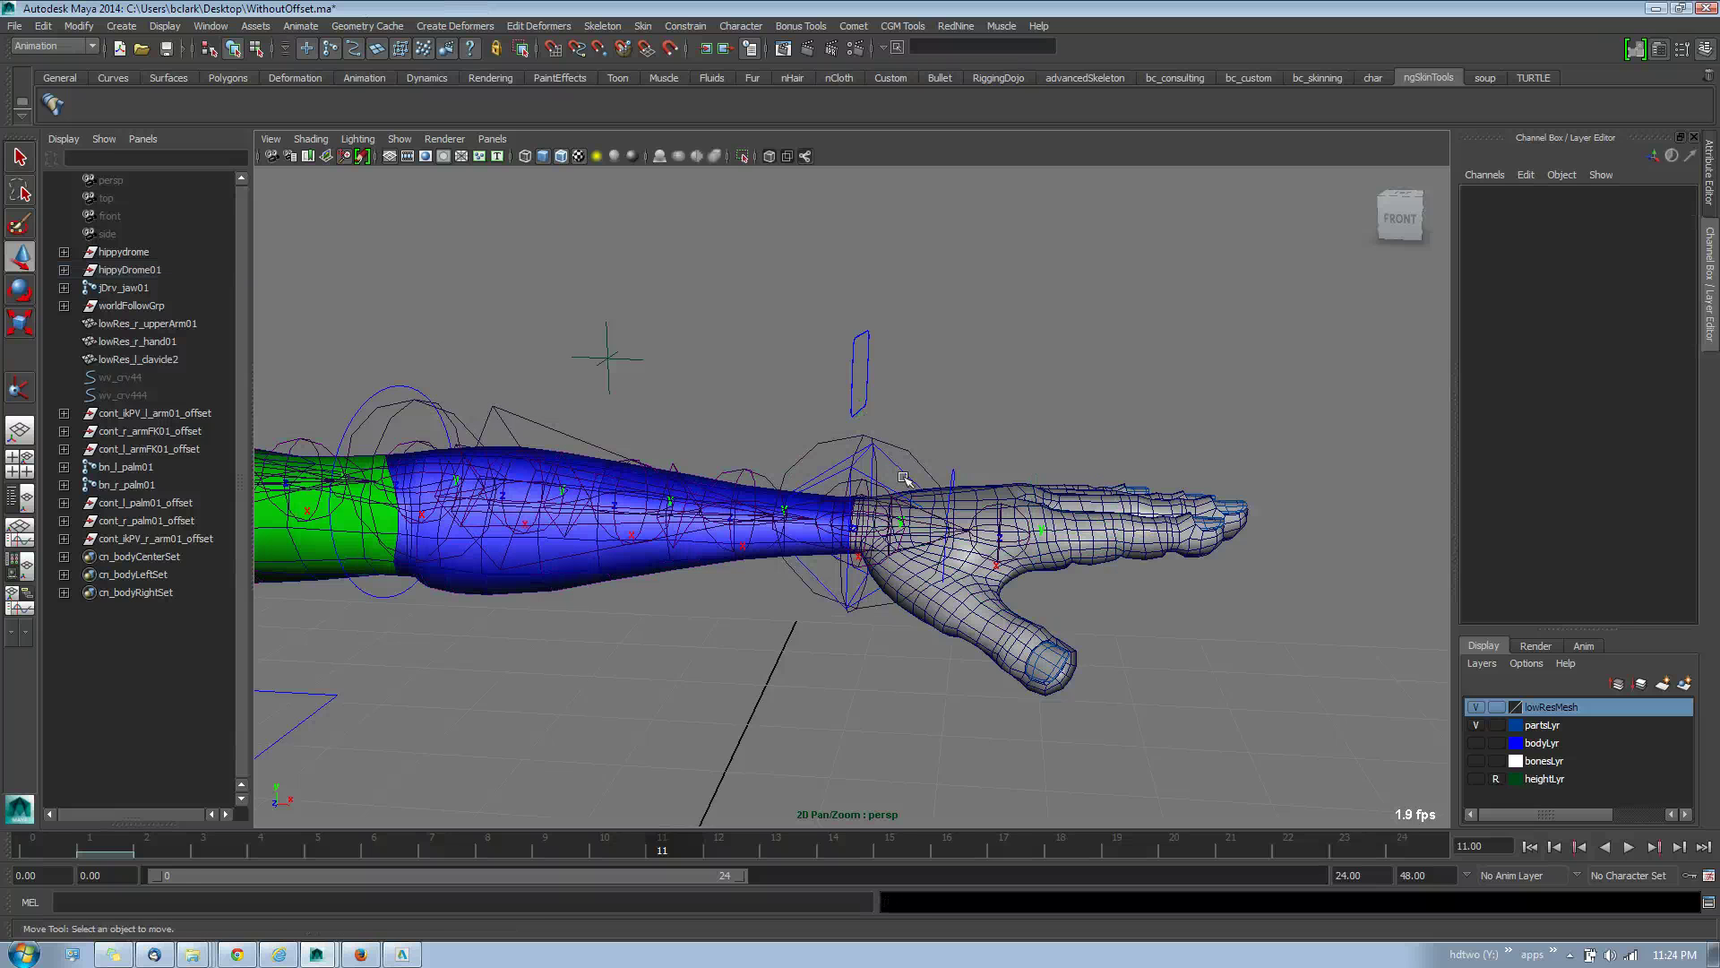
left_click(911, 464)
left_click(907, 470)
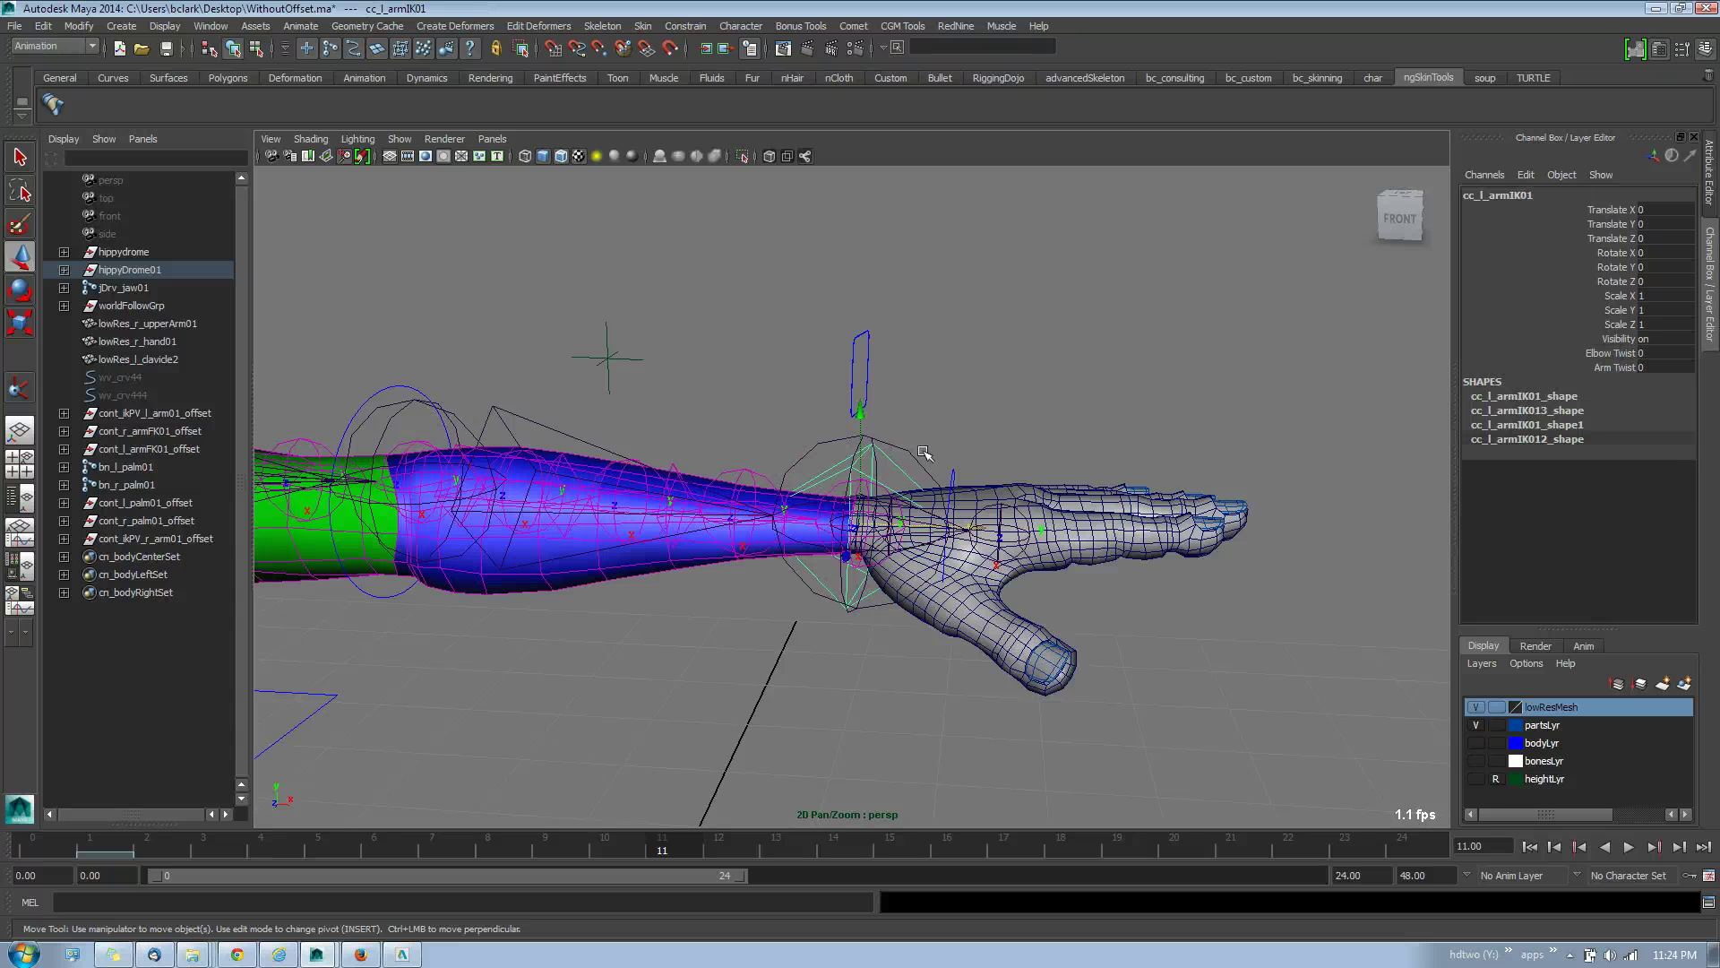
left_click(915, 468)
left_click(910, 473)
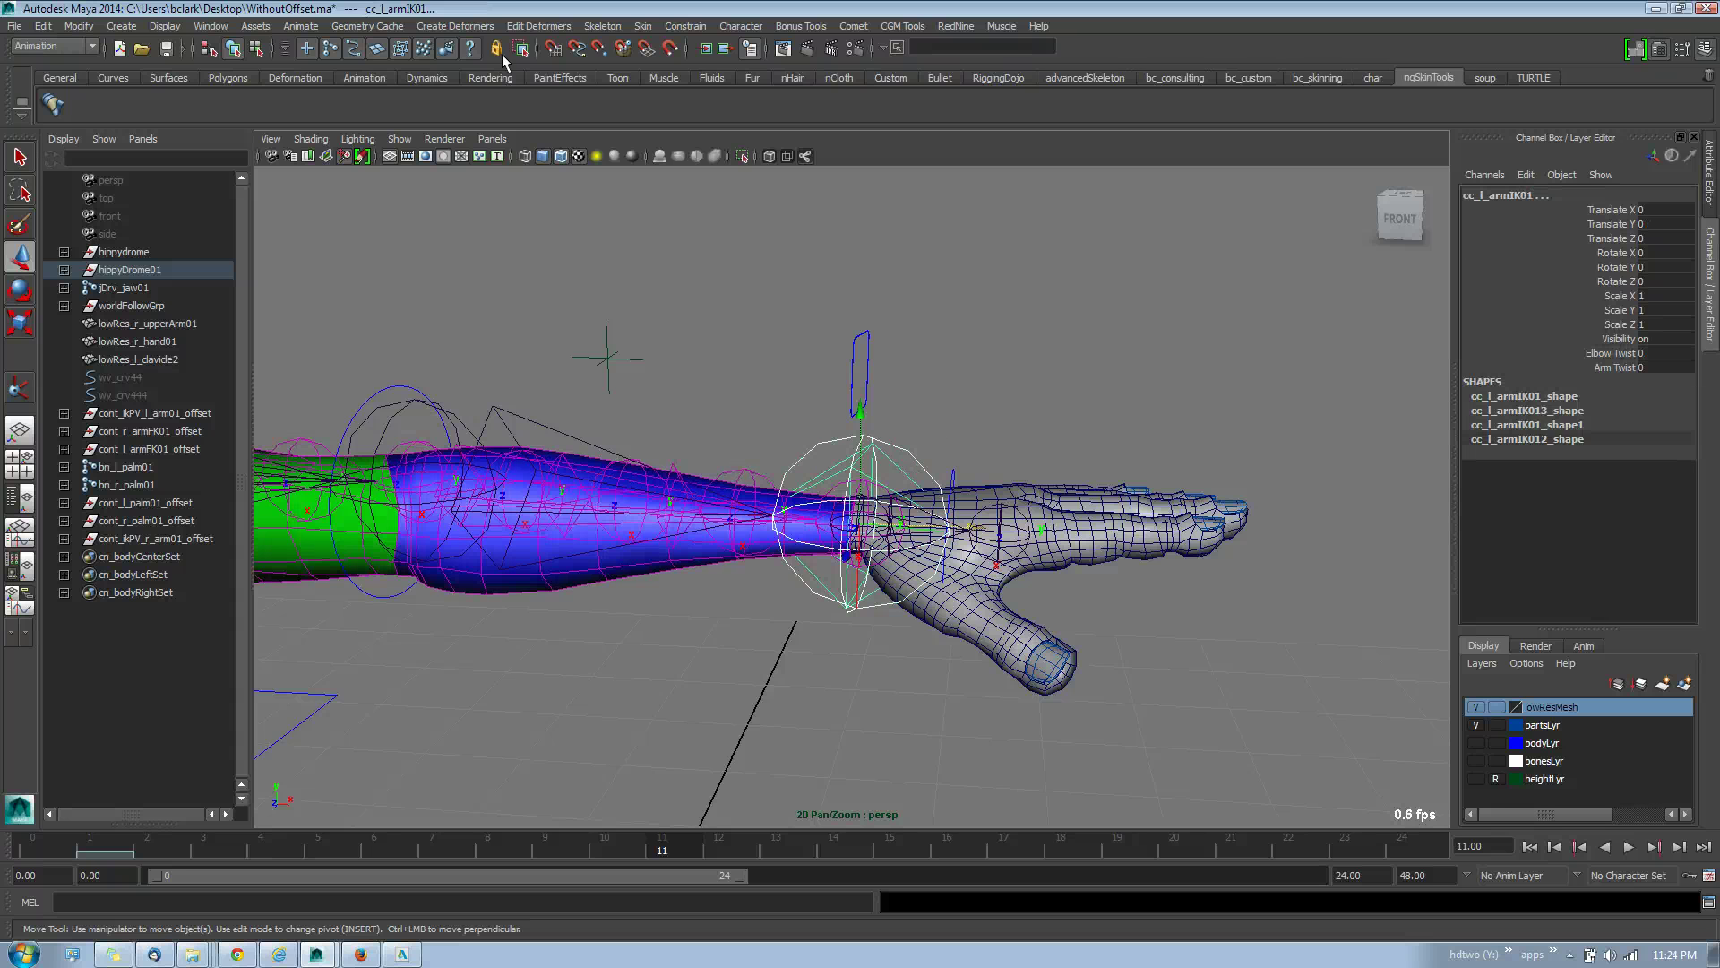
left_click(541, 27)
mouse_move(685, 27)
left_click(807, 51)
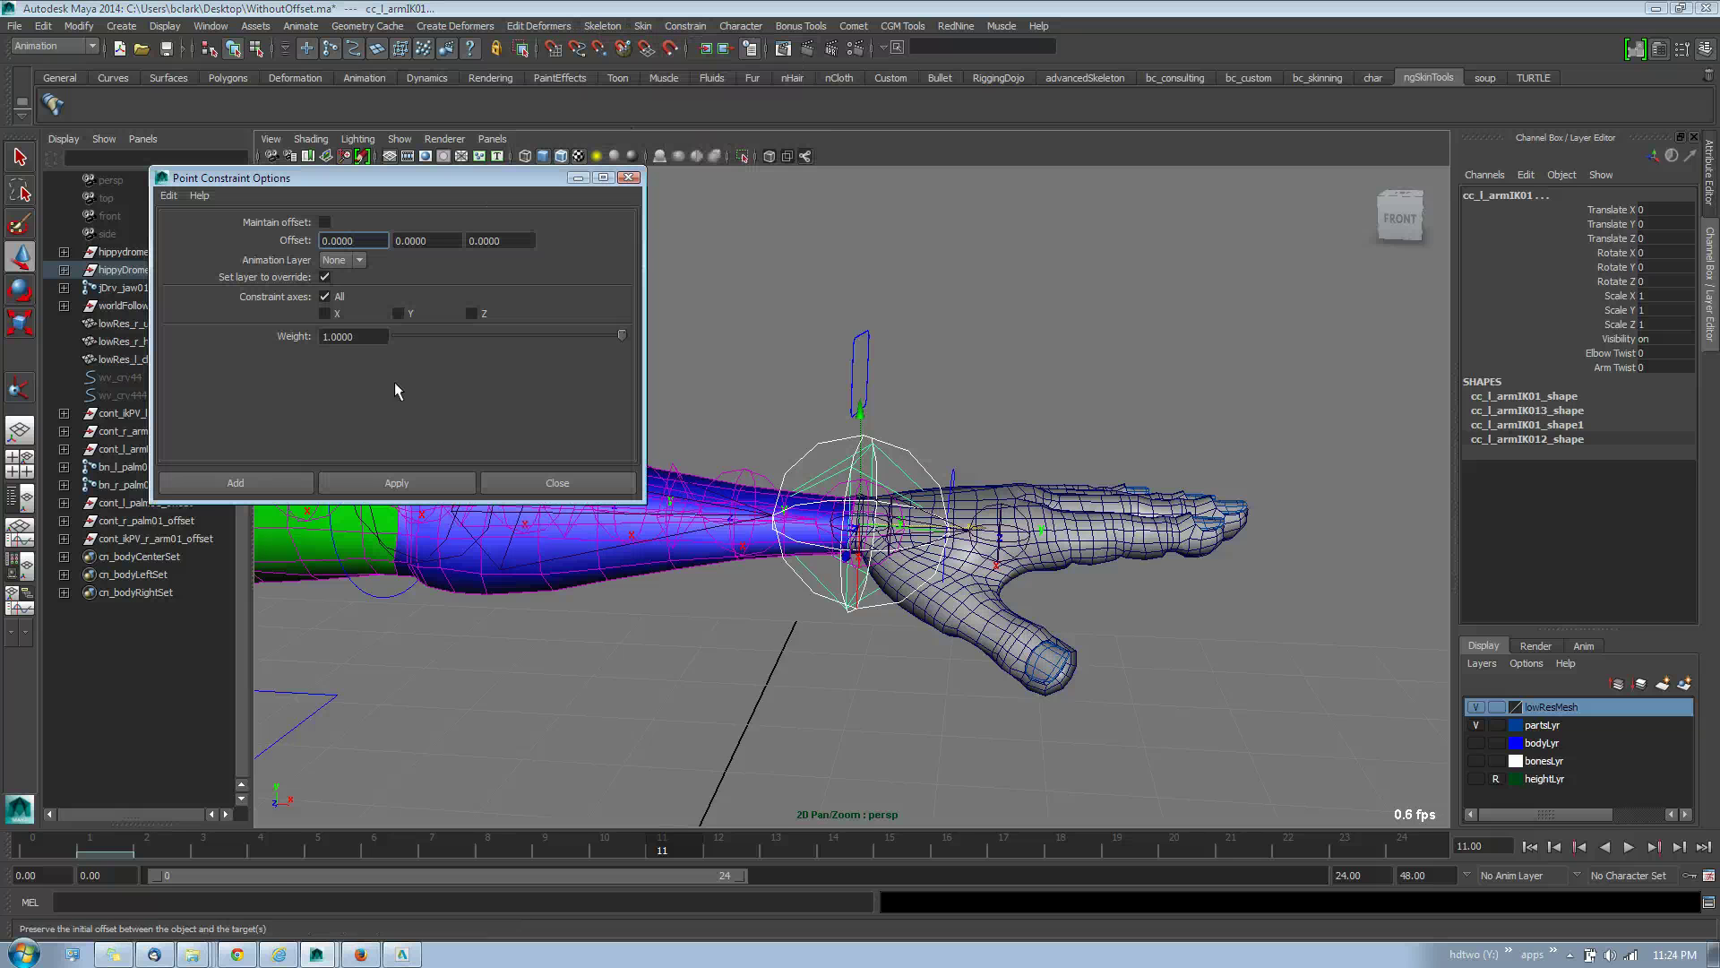
left_click(423, 483)
left_click(565, 483)
Step: Check the constrained control's translate values and undo the point constraint
left_click(1665, 238)
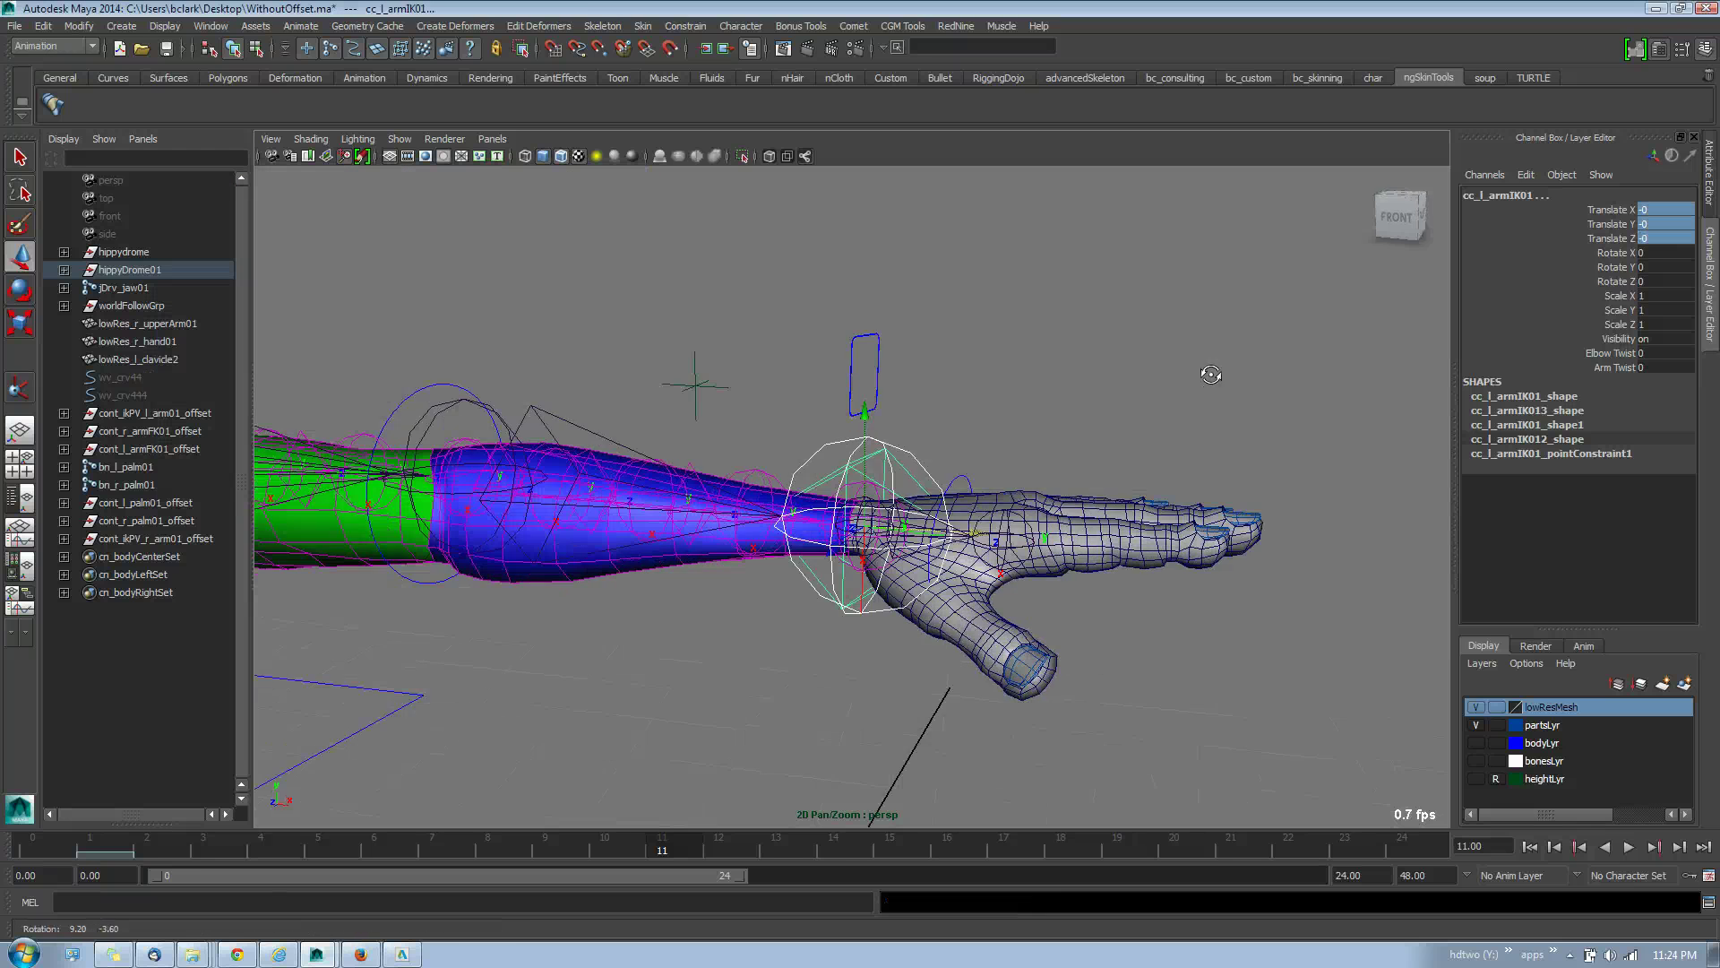
key("ctrl+a")
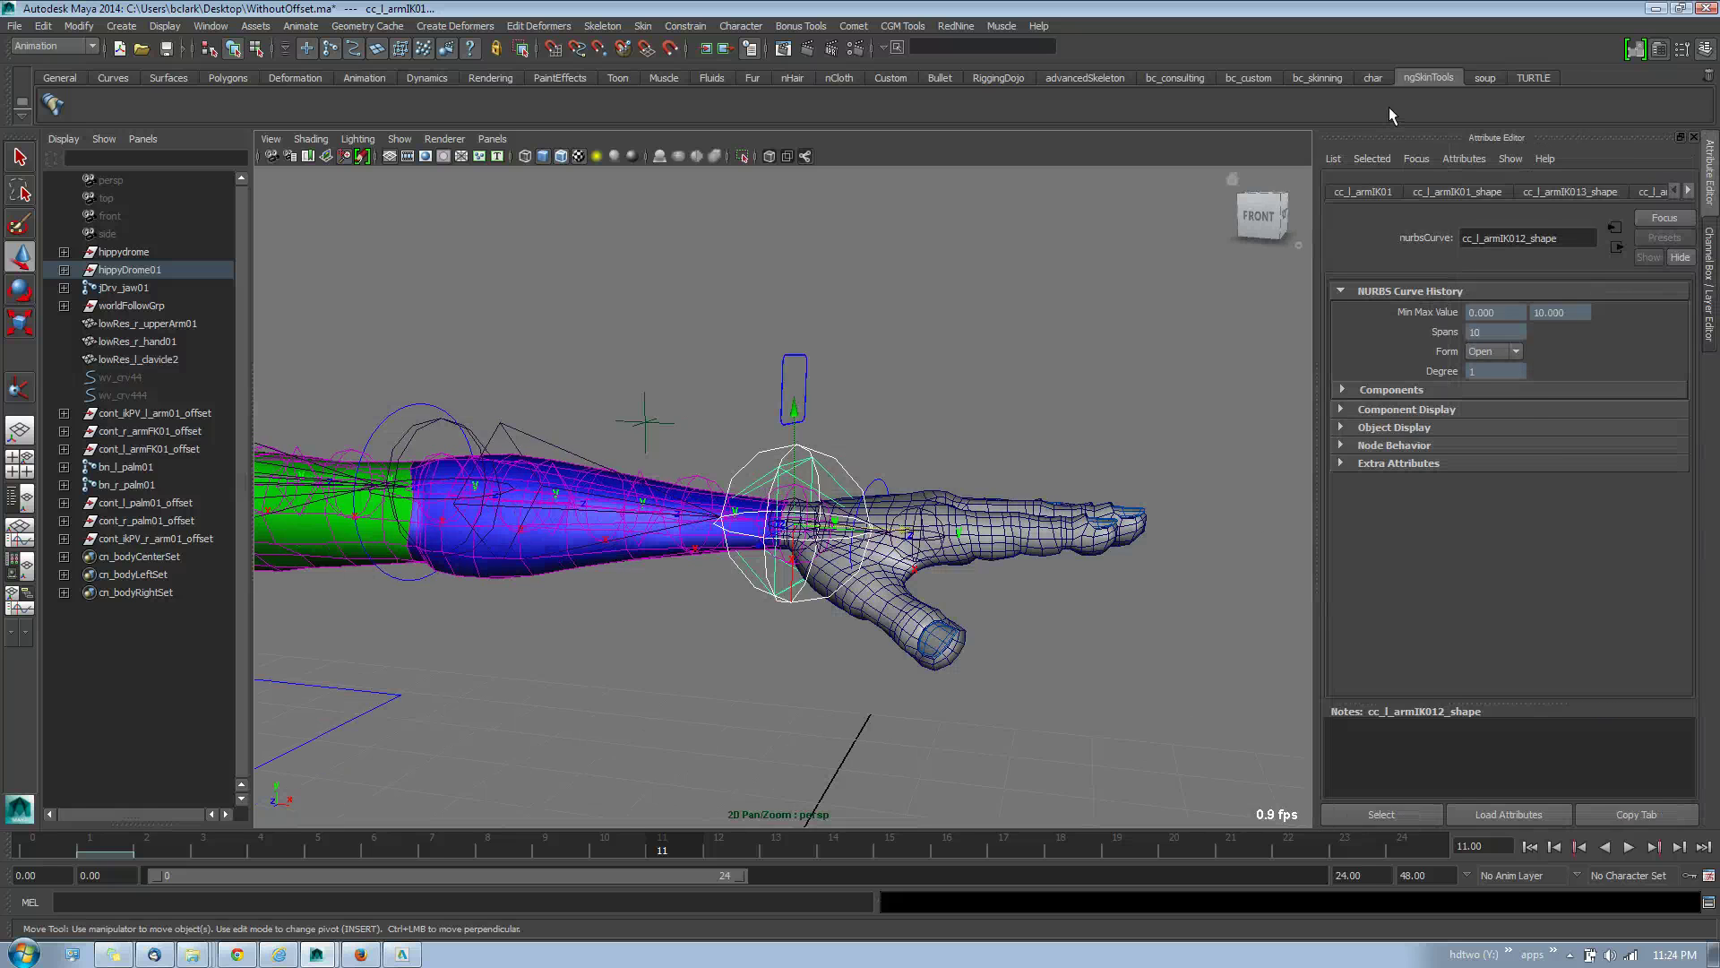
key("ctrl+a")
key("ctrl+z")
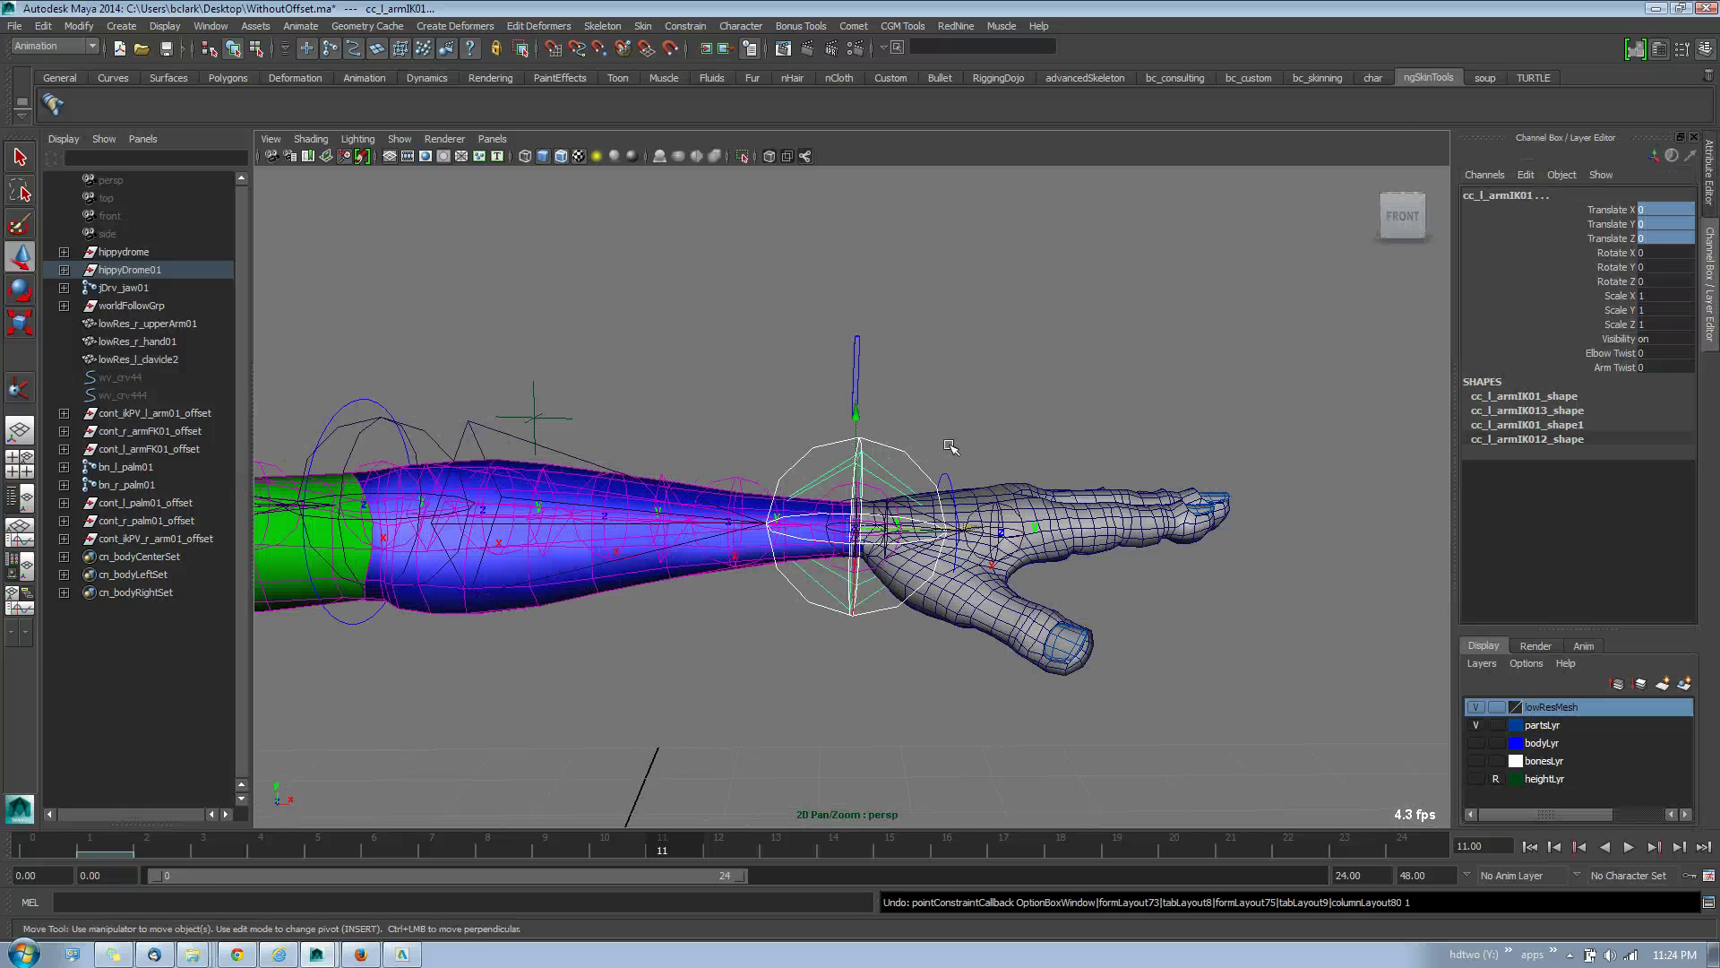
Step: Parent jDrvIKDriver_l_elbowEnd01 under the cc_l_armIK01 control and select the joint
left_click(891, 475)
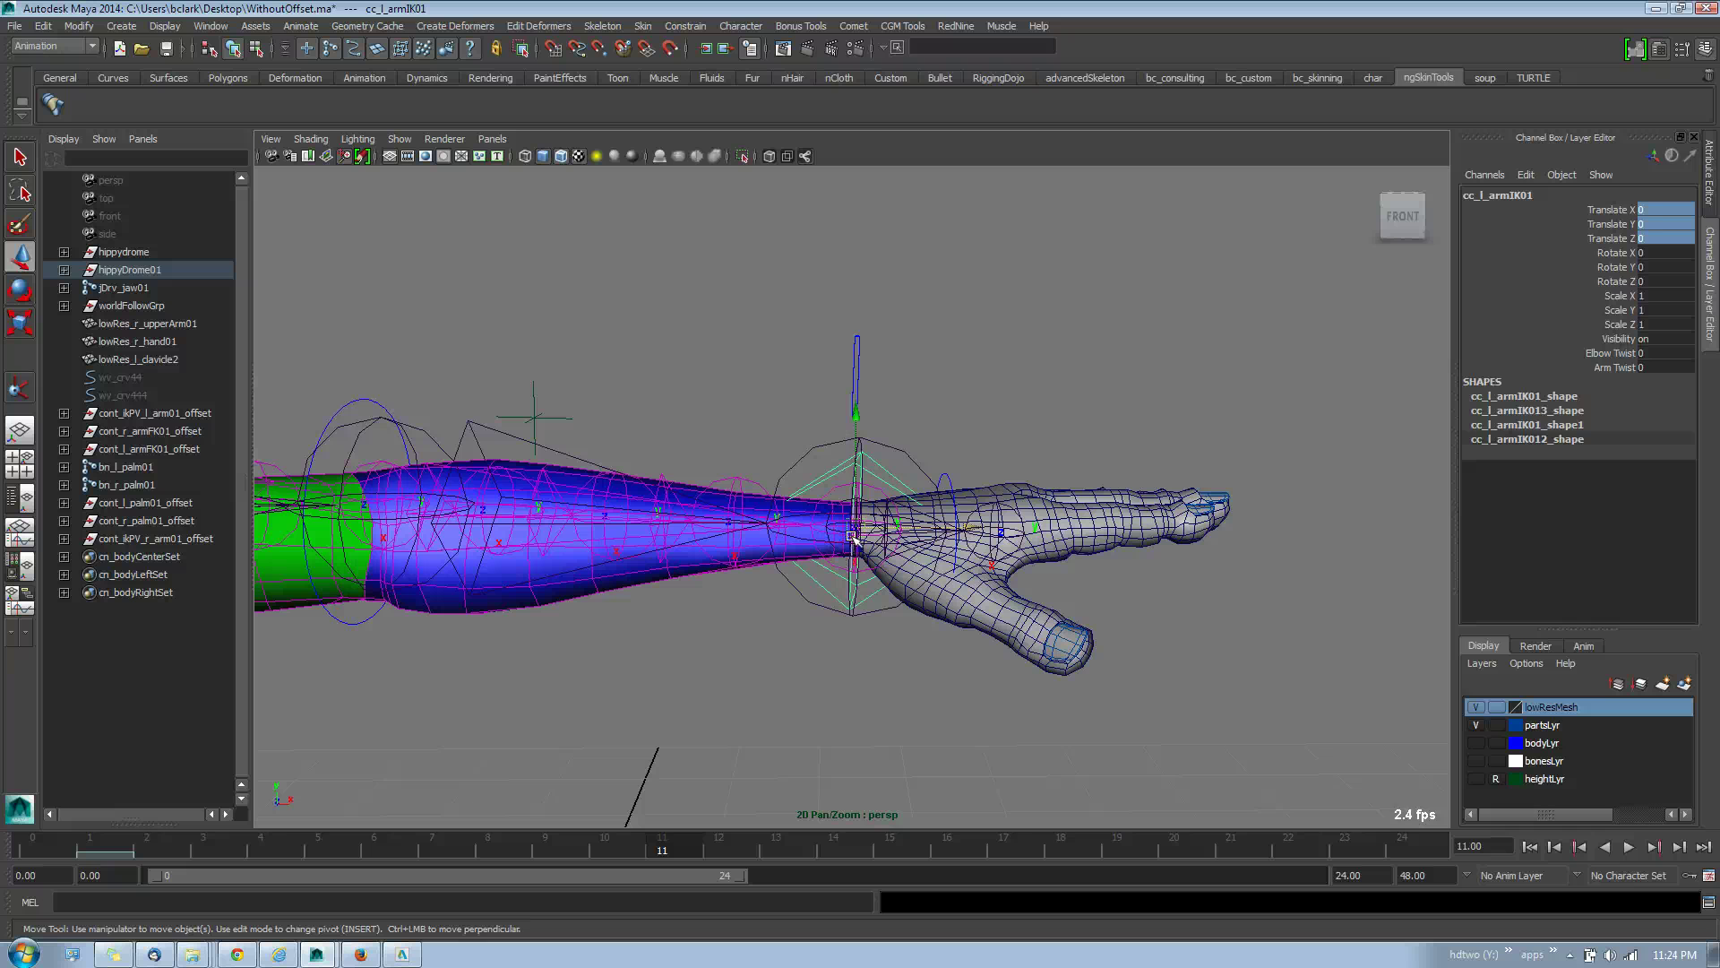
left_click_drag(858, 536, 879, 434)
key("ctrl+z")
key("ctrl+z")
left_click(888, 475)
key("Down")
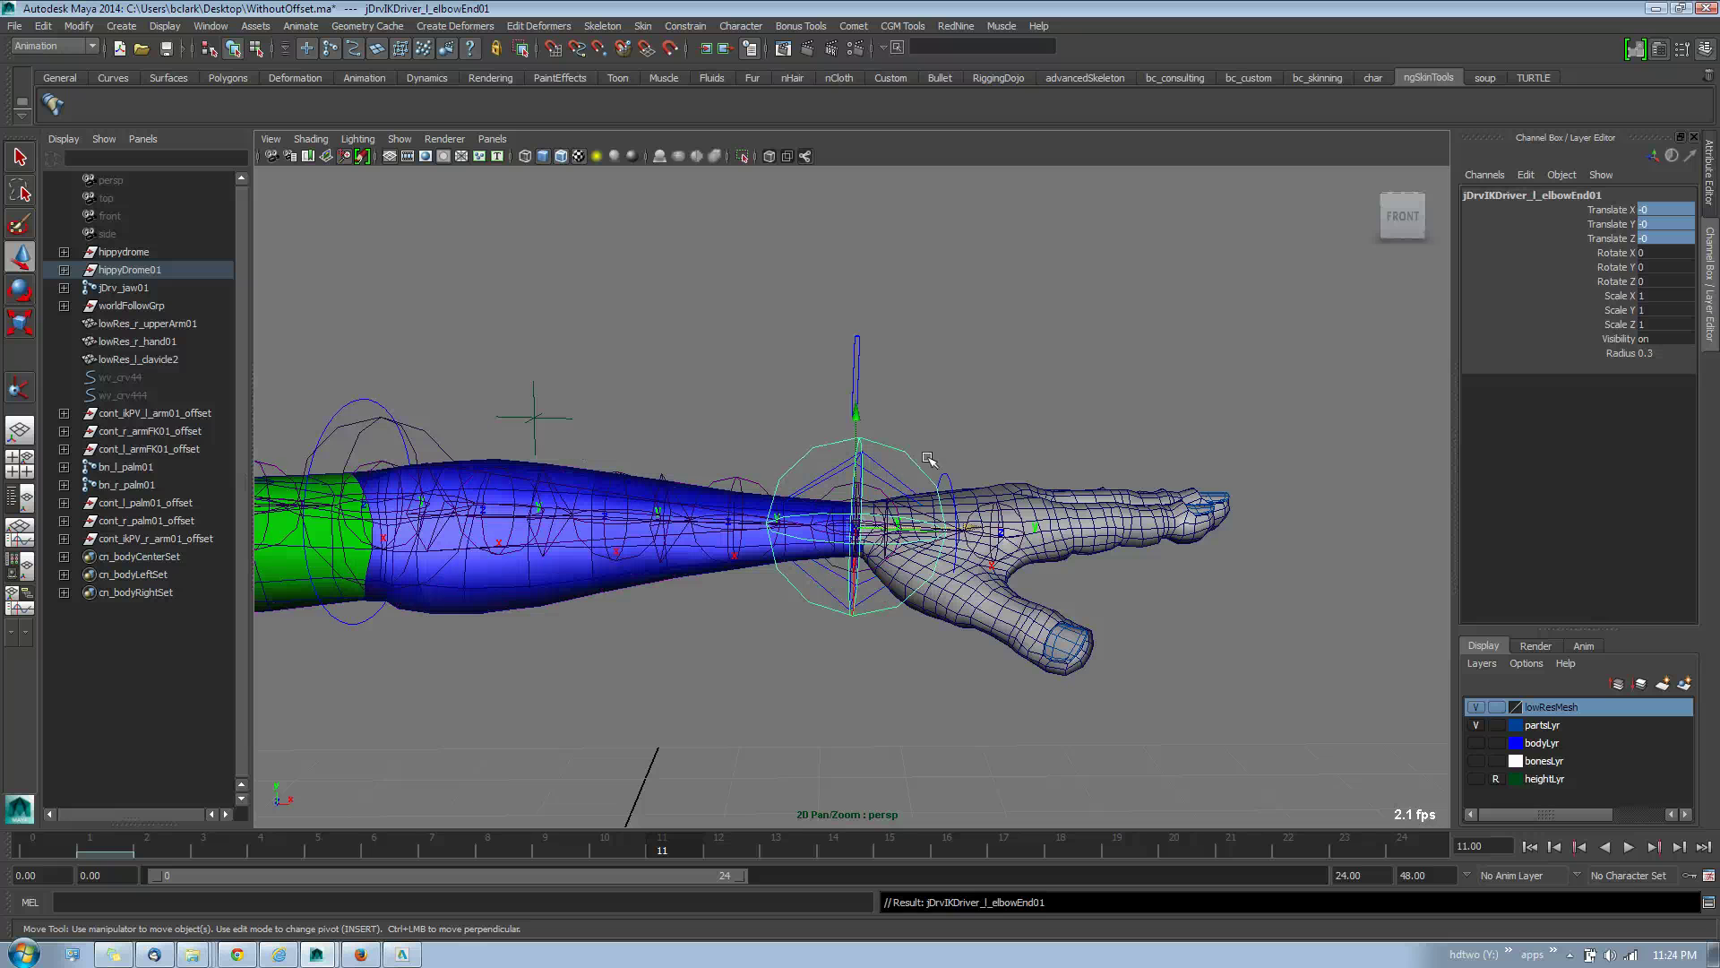
Step: Set Translate X, Y and Z of jDrvIKDriver_l_elbowEnd01 to 0, and undo both this change and the parenting
left_click(1653, 237)
type("0")
key("Return")
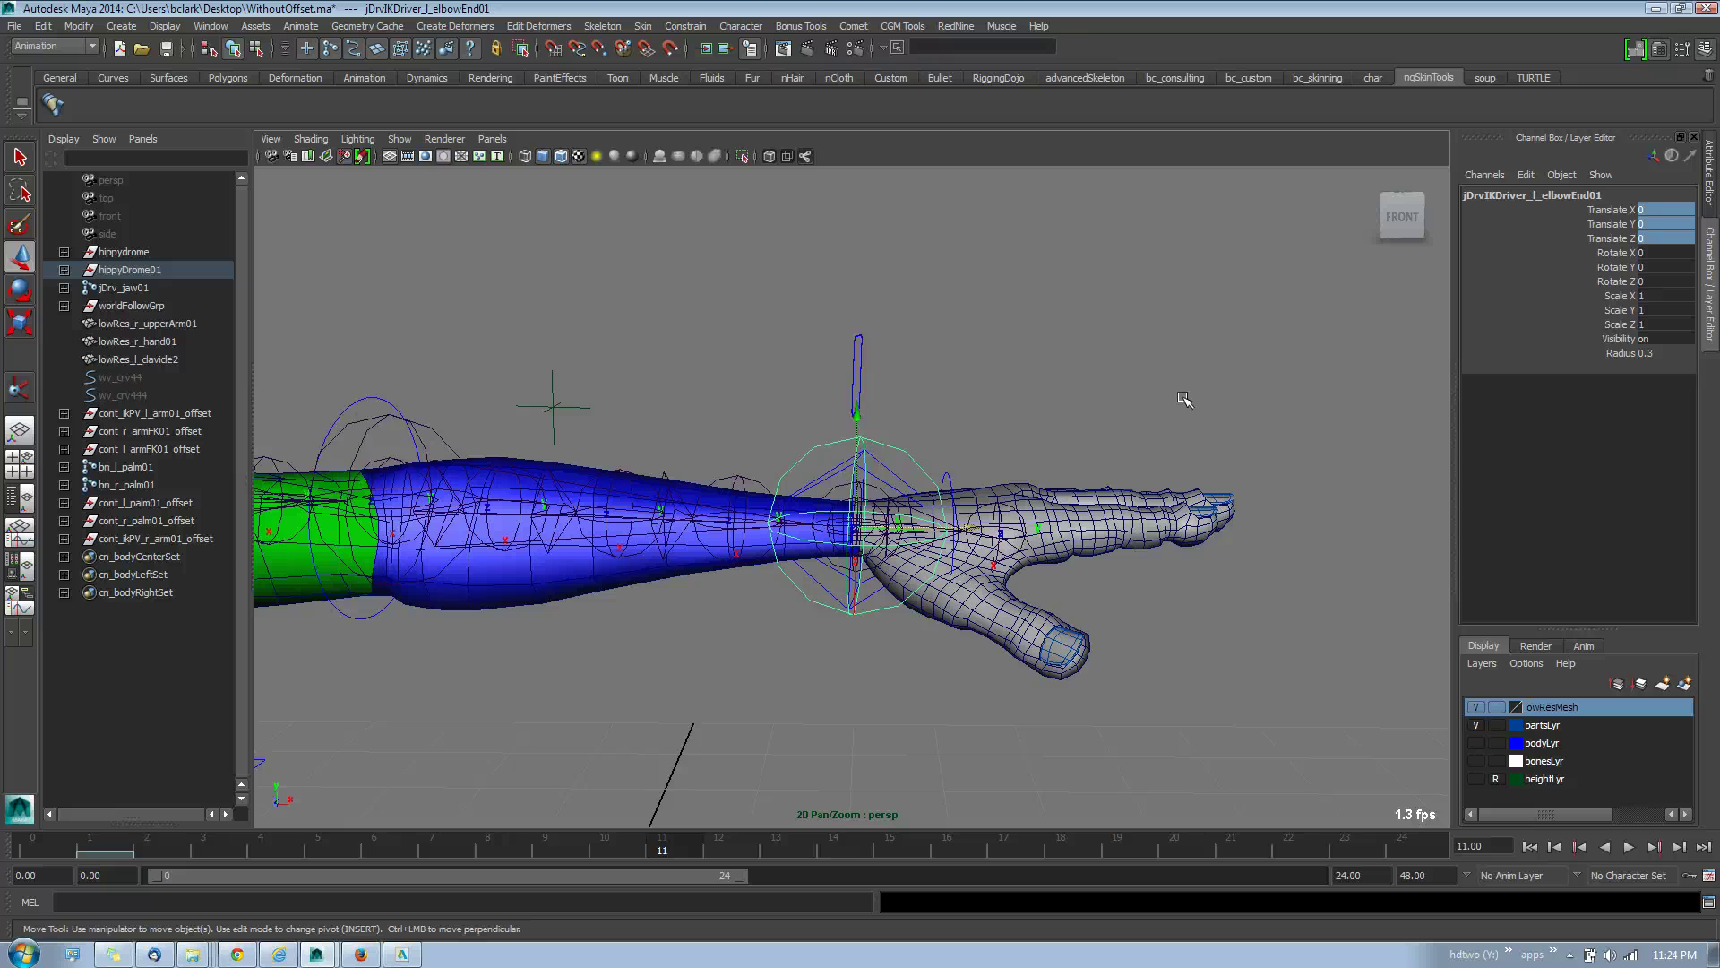
key("shift+p")
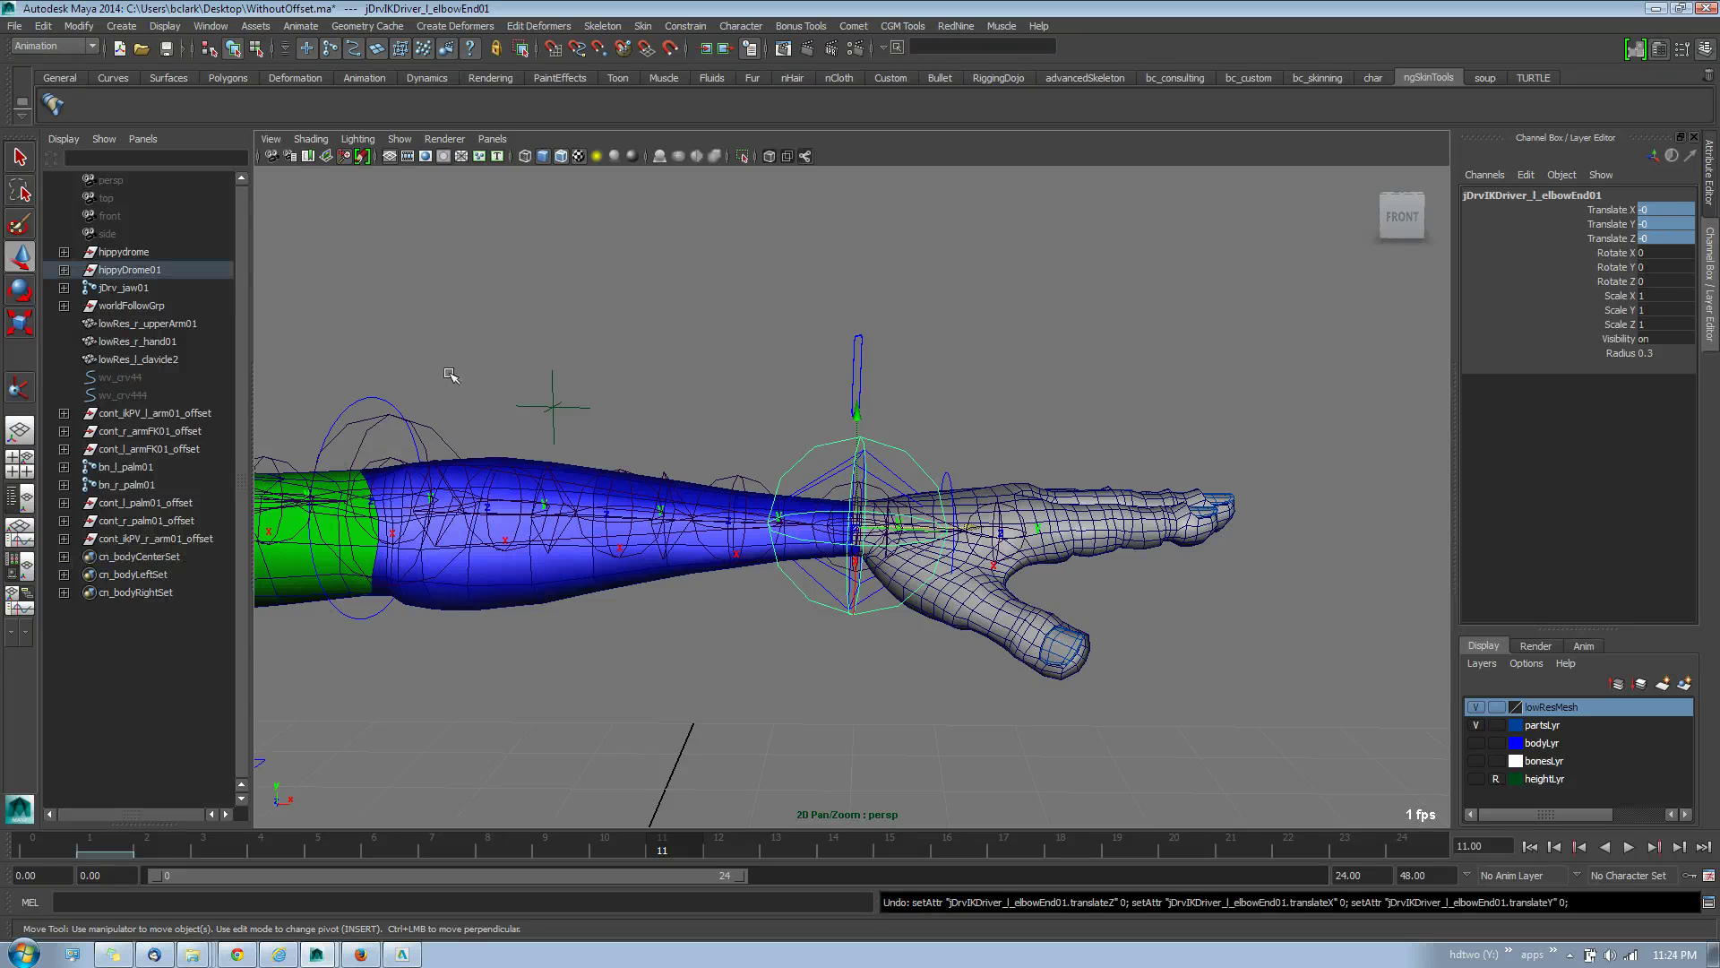
key("ctrl+z")
key("ctrl+z")
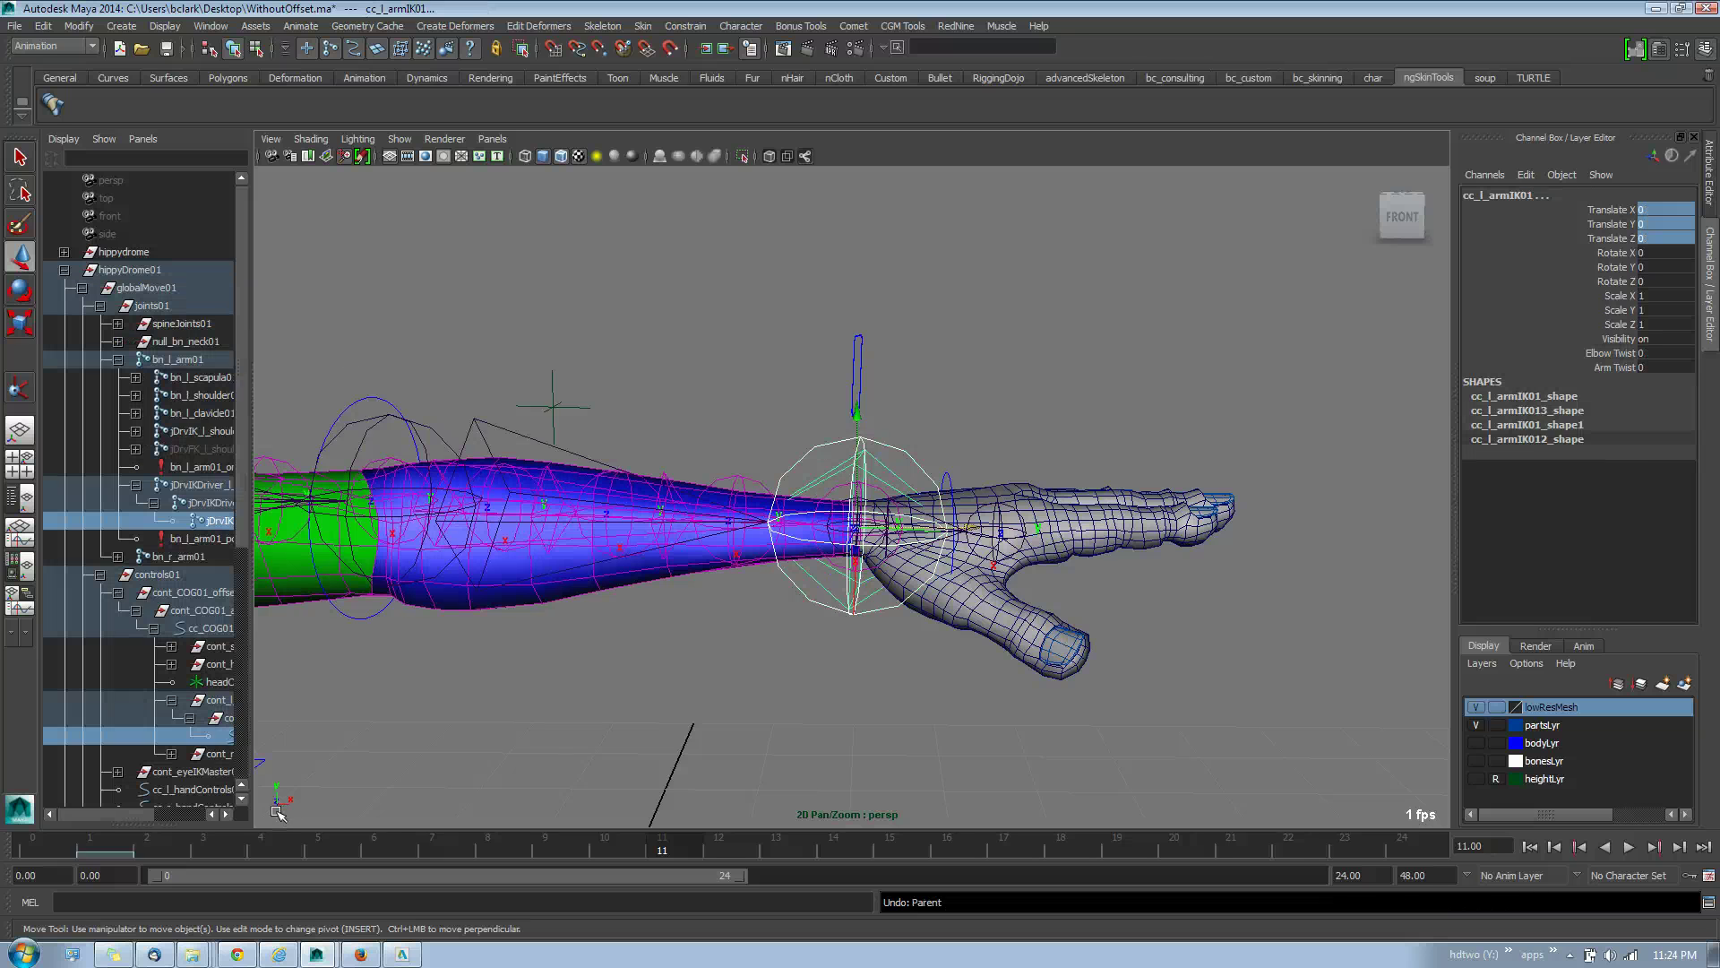
Step: Examine the translate values of cc_l_armIK01 and its parent groups cont_l_armIK01_auto and cont_l_armIK01_offset
left_click_drag(252, 772, 405, 752)
left_click(296, 717)
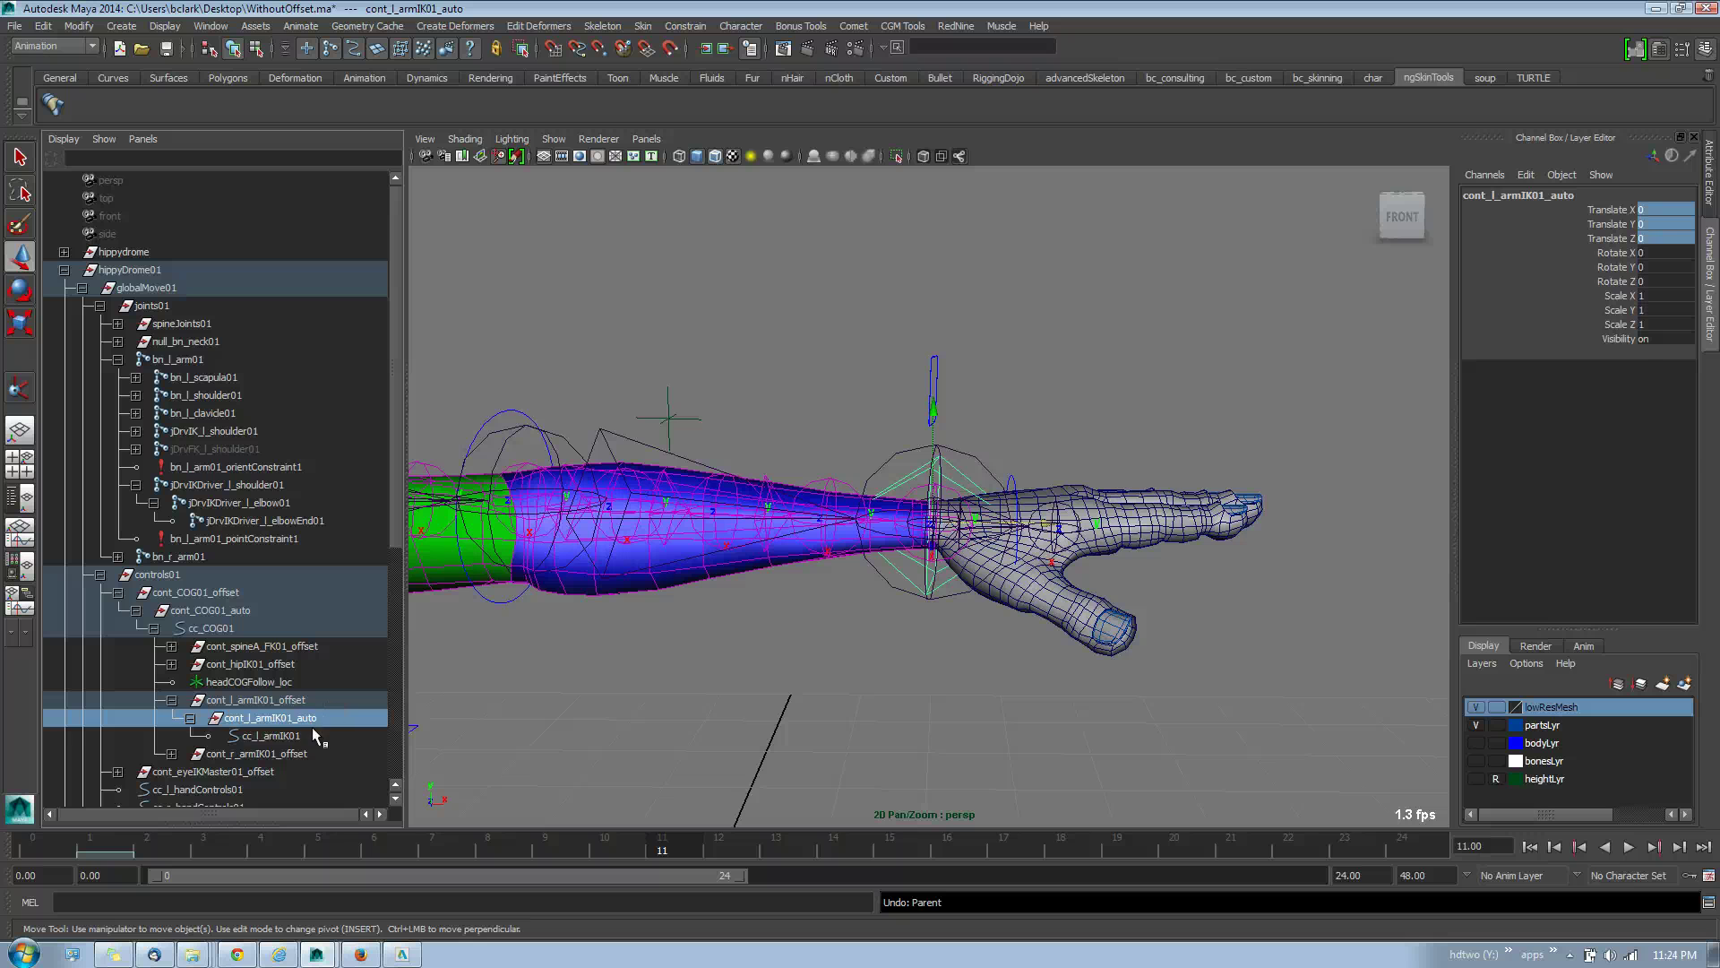
left_click(320, 731)
left_click(319, 718)
left_click(329, 700)
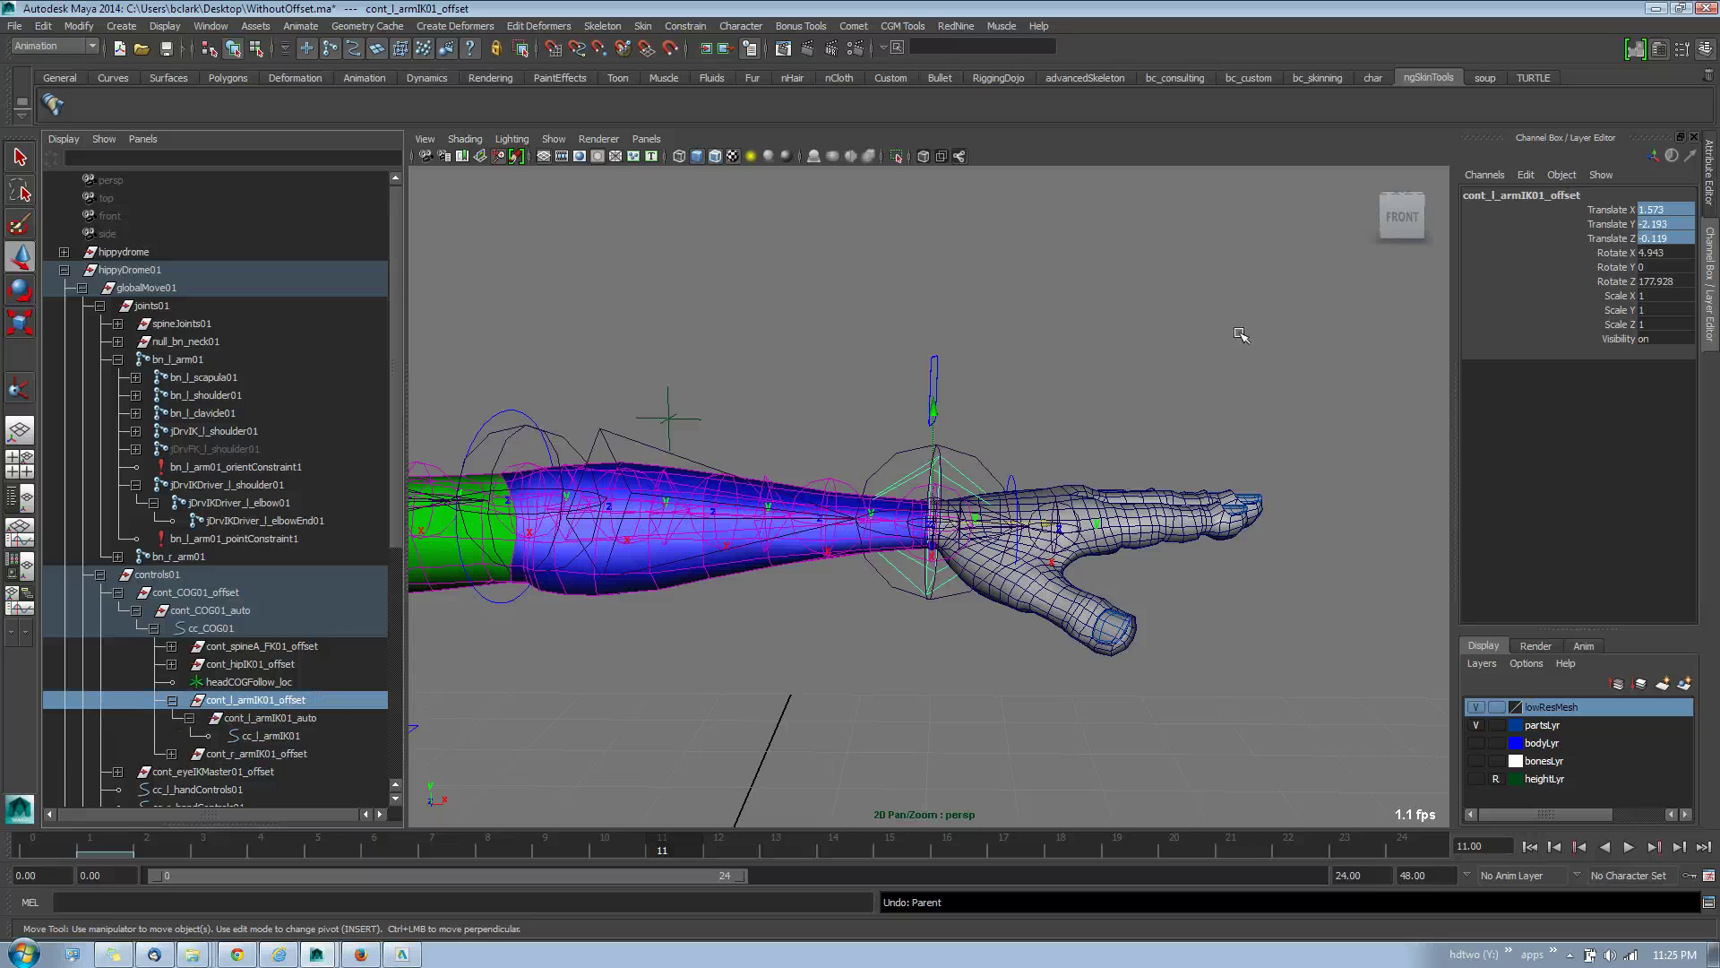
Step: Snap cont_l_armIK01_offset to jDrvIKDriver_l_elbowEnd01 with a point constraint, and delete that constraint
left_click(981, 473)
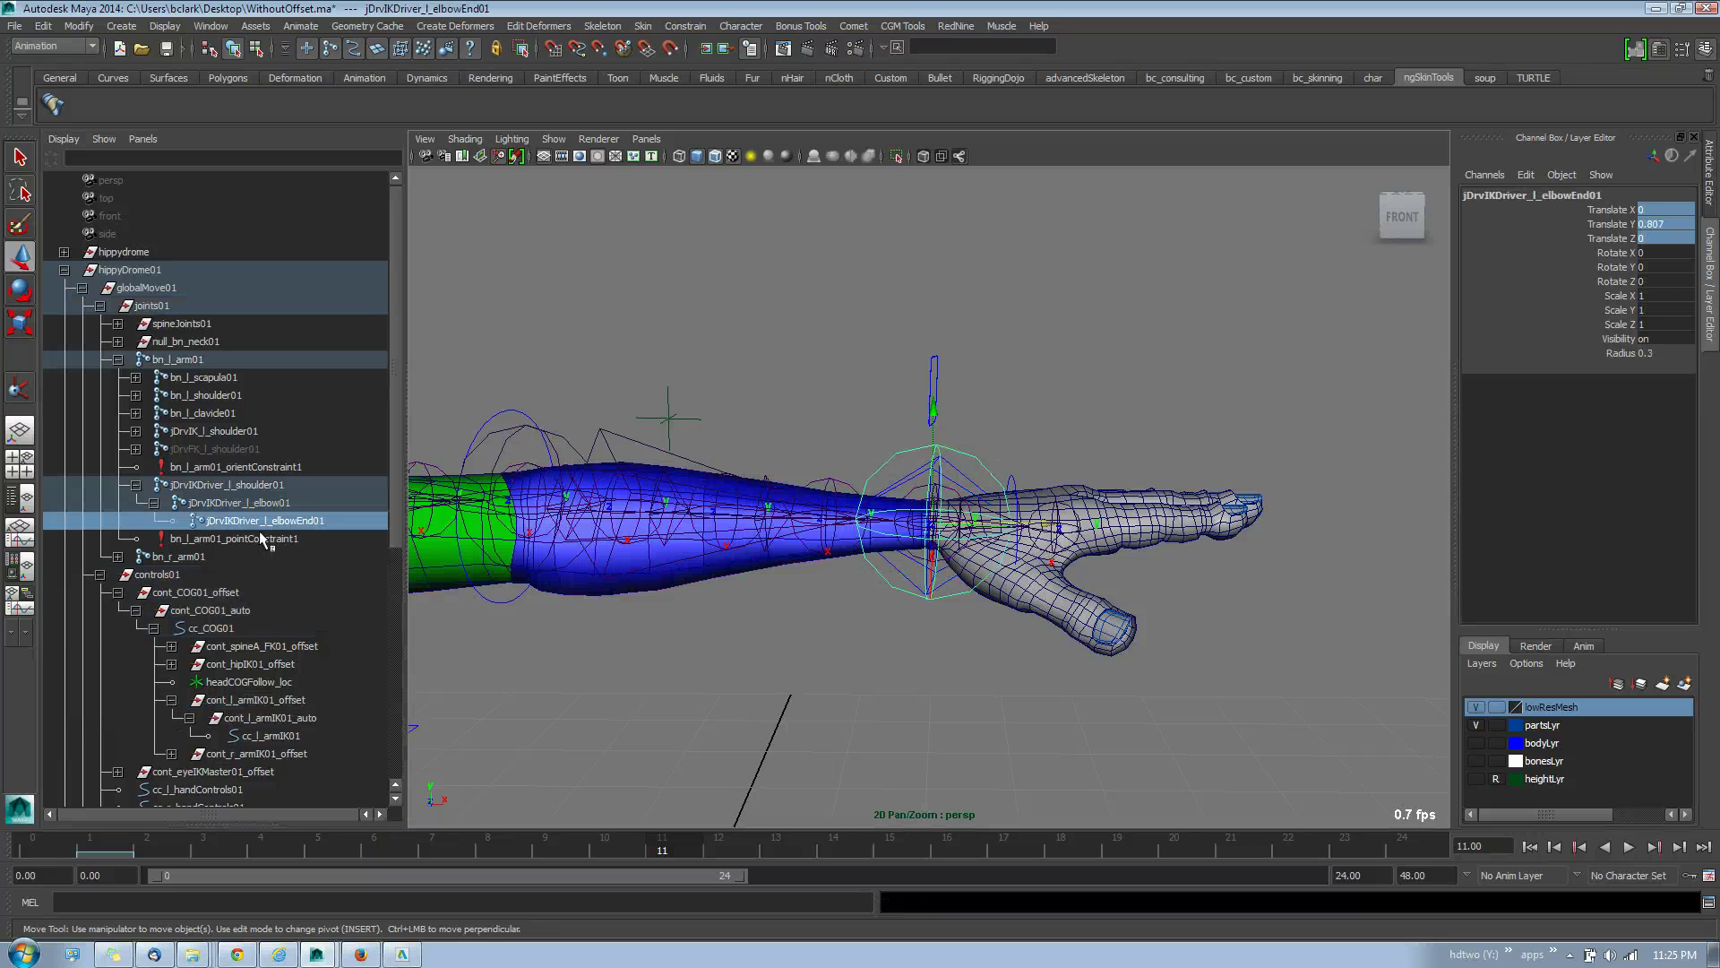
left_click(271, 701, "shift")
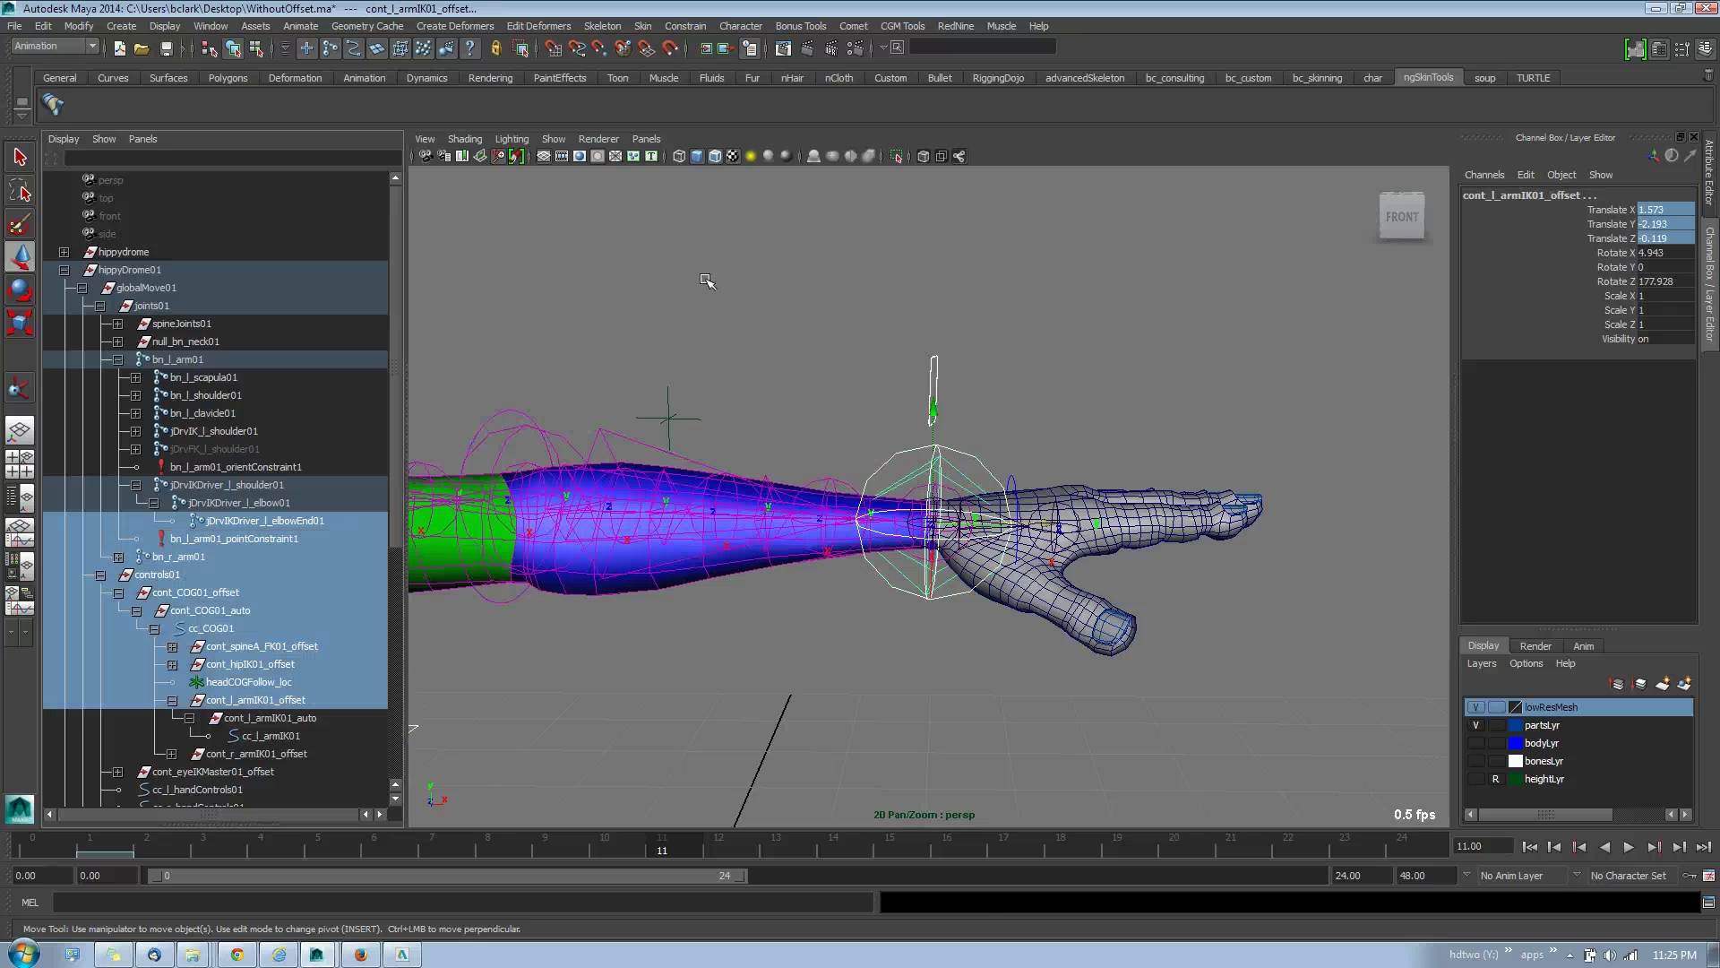
key("ctrl+z")
left_click(319, 699, "ctrl")
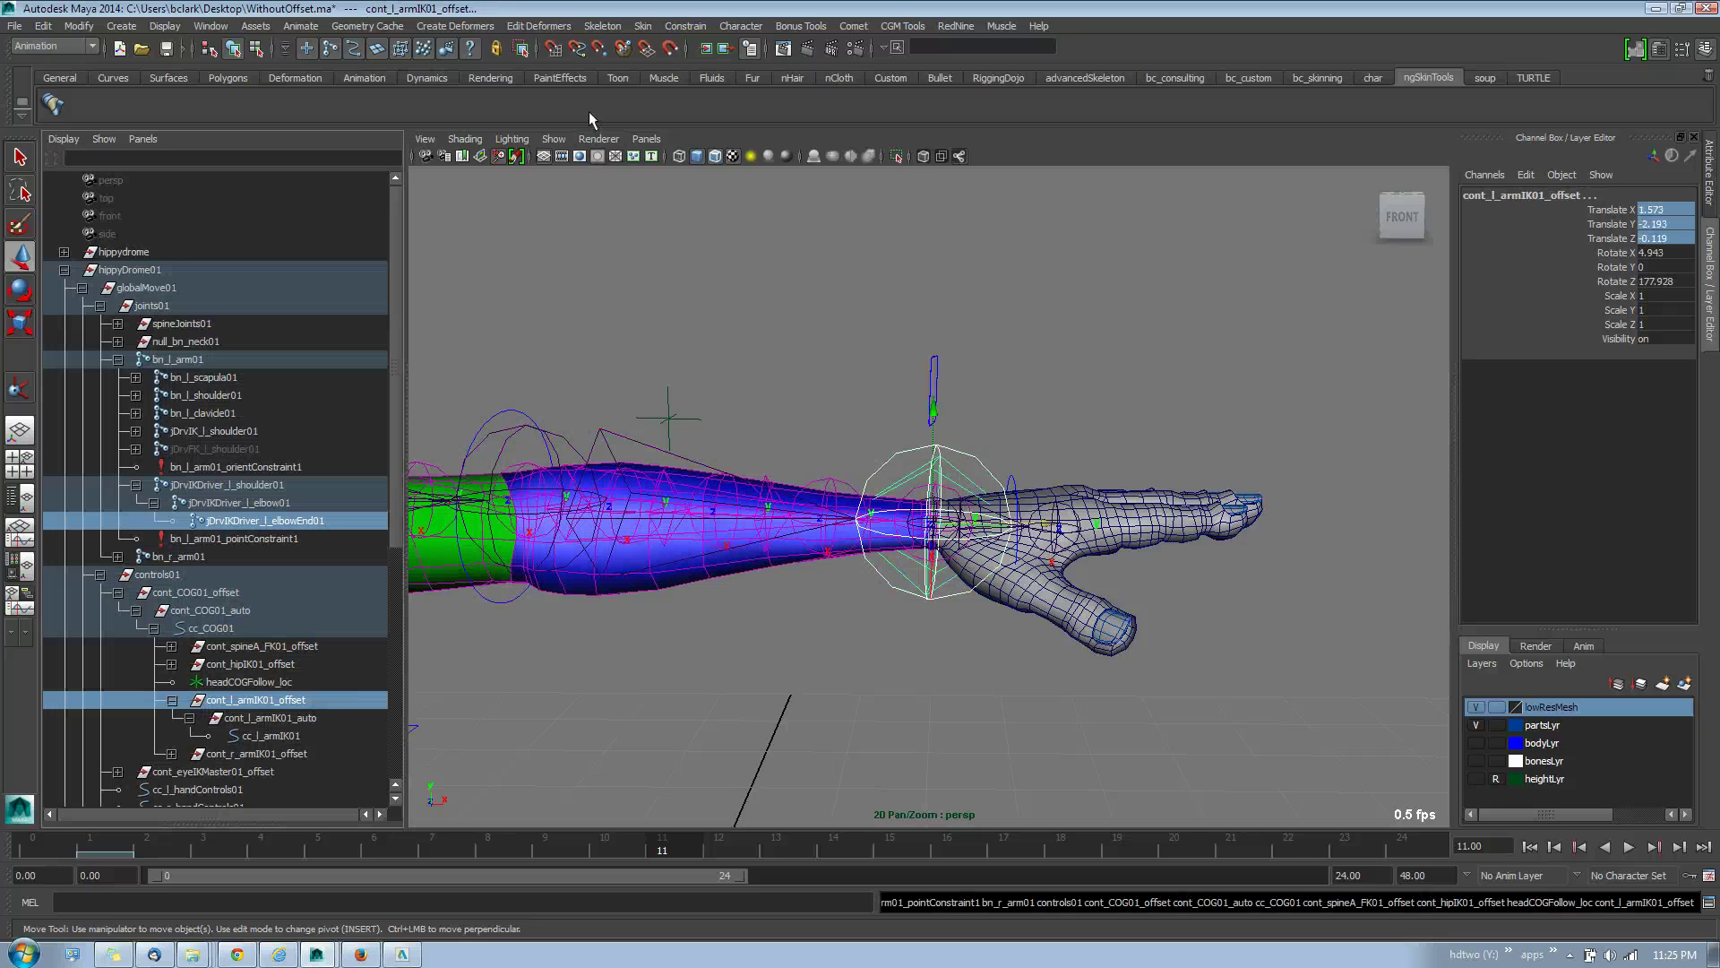
left_click(682, 25)
left_click(694, 55)
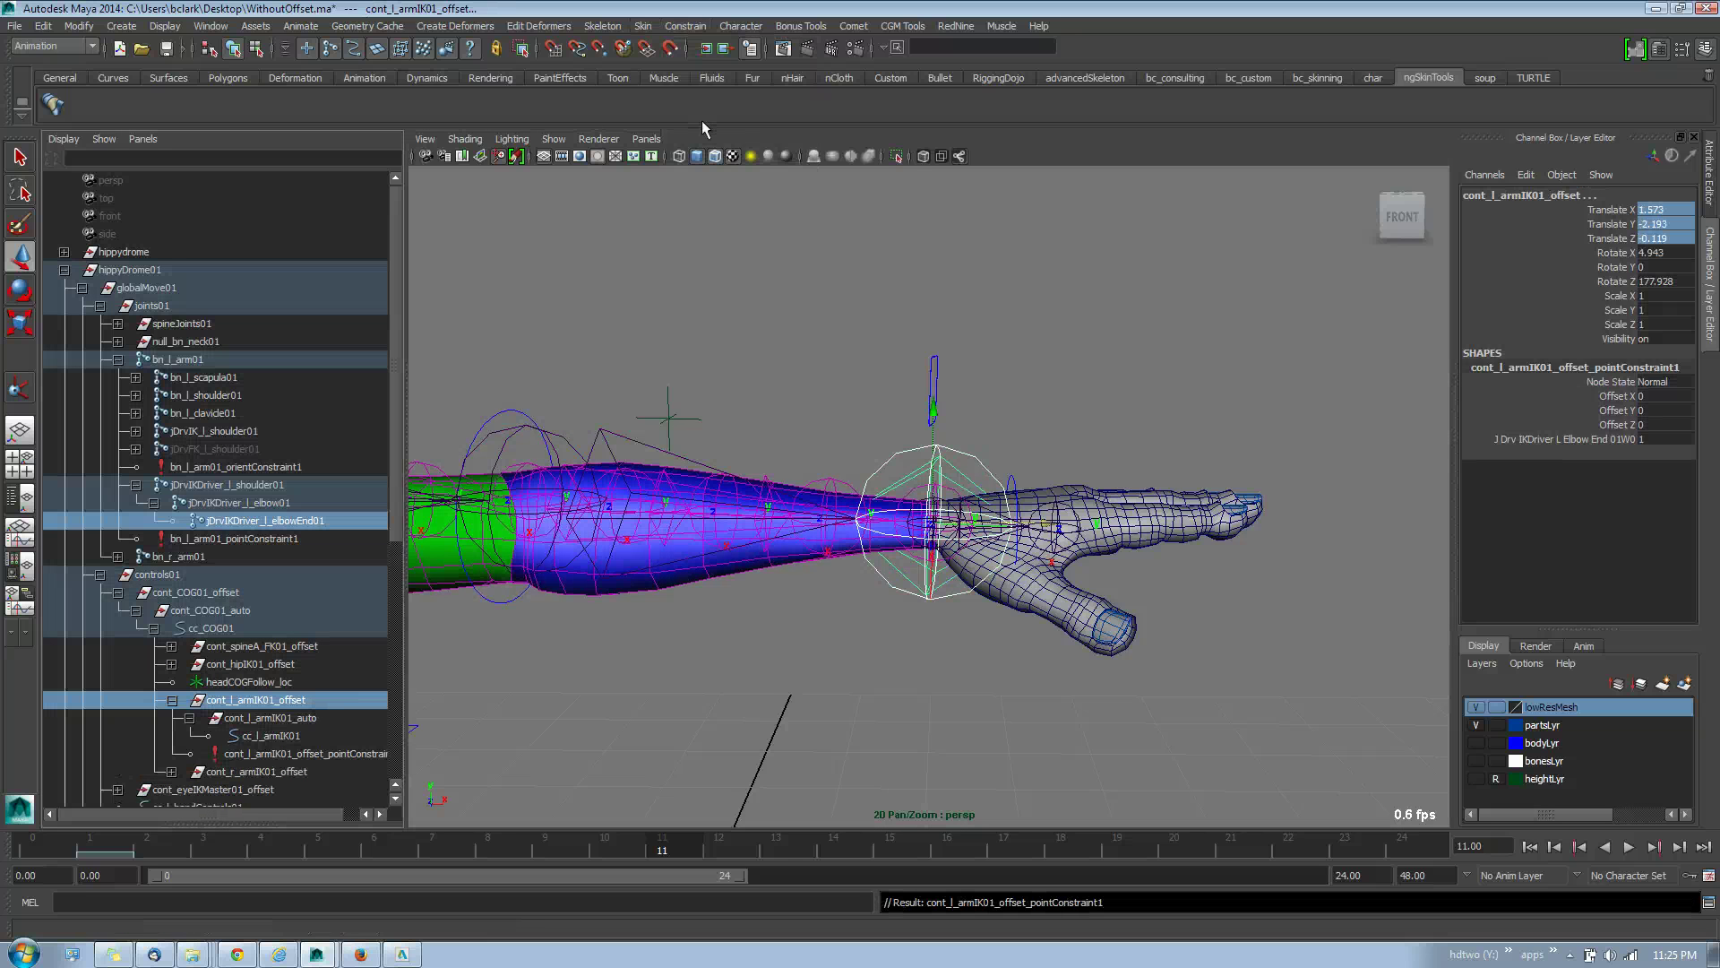
left_click(331, 754)
key("Delete")
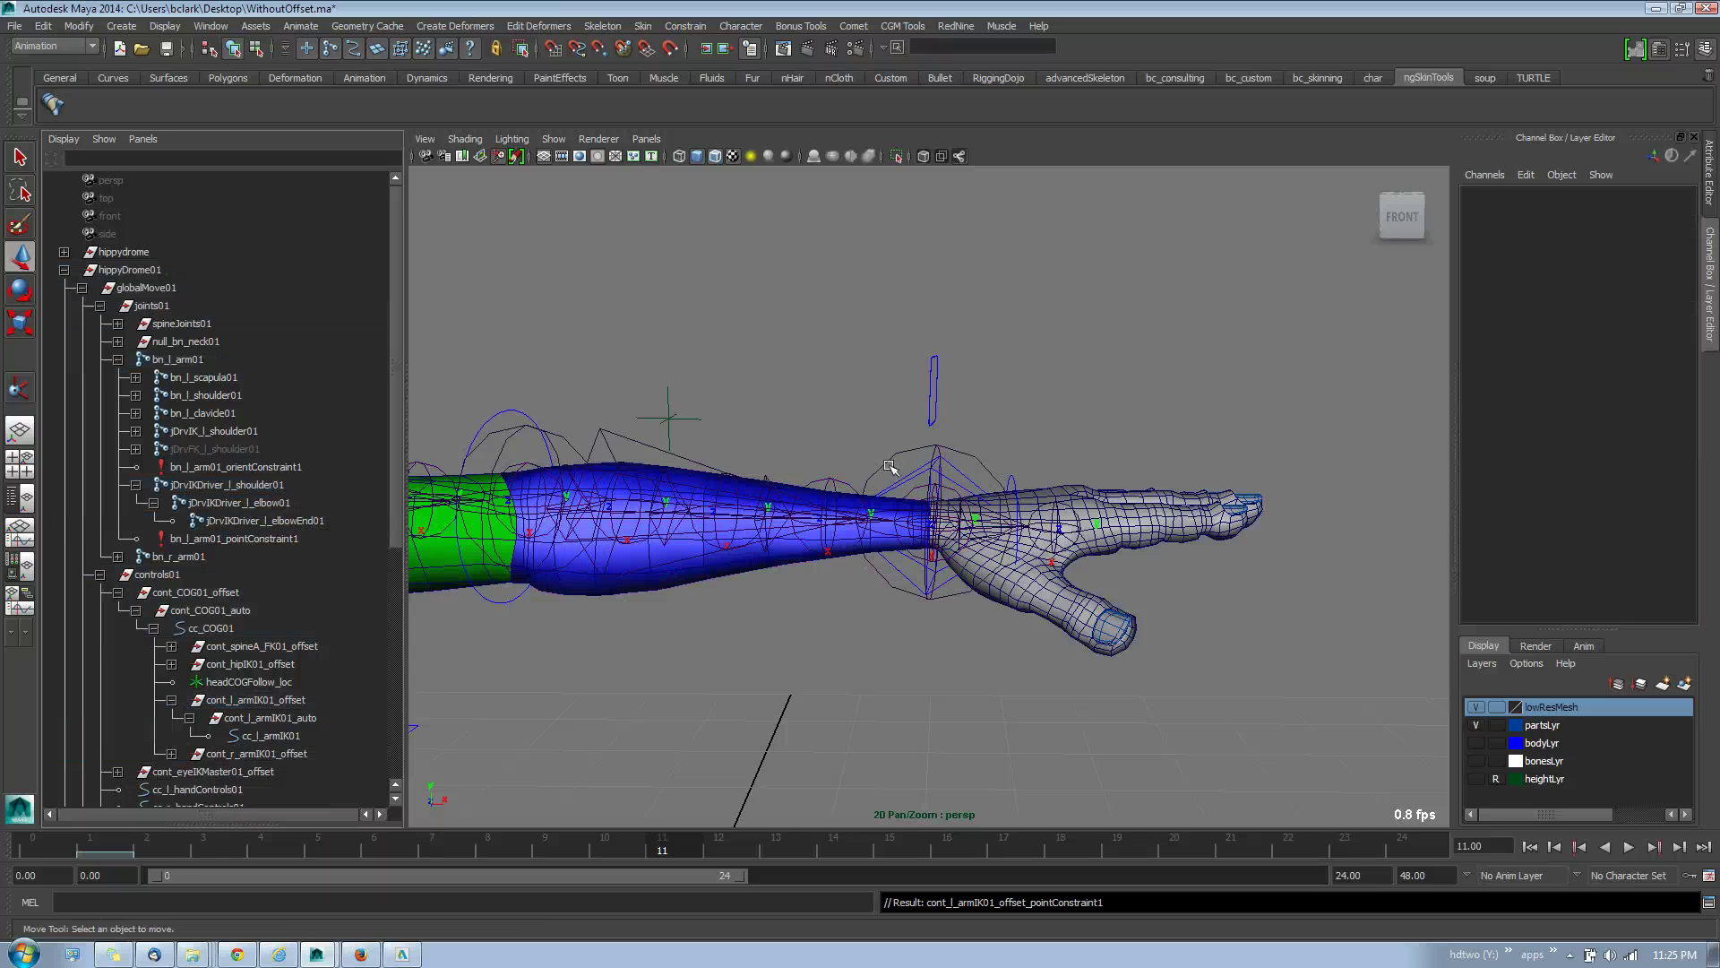
middle_click_drag(833, 471, 904, 470, "alt")
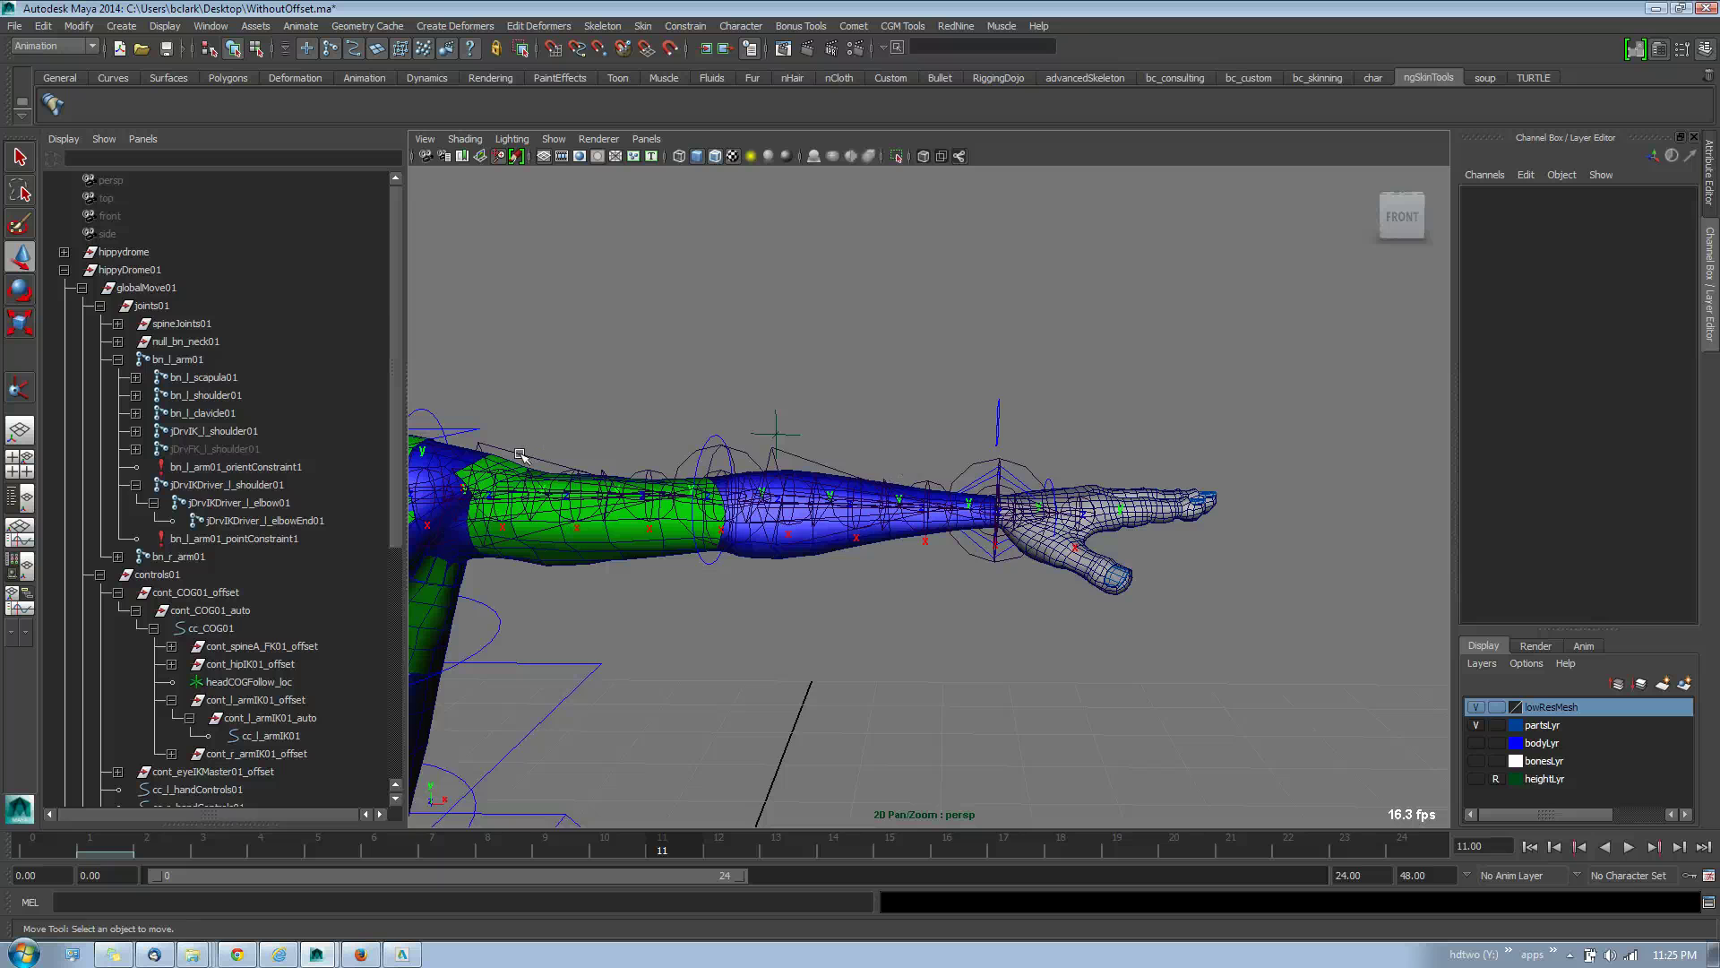
left_click(519, 455)
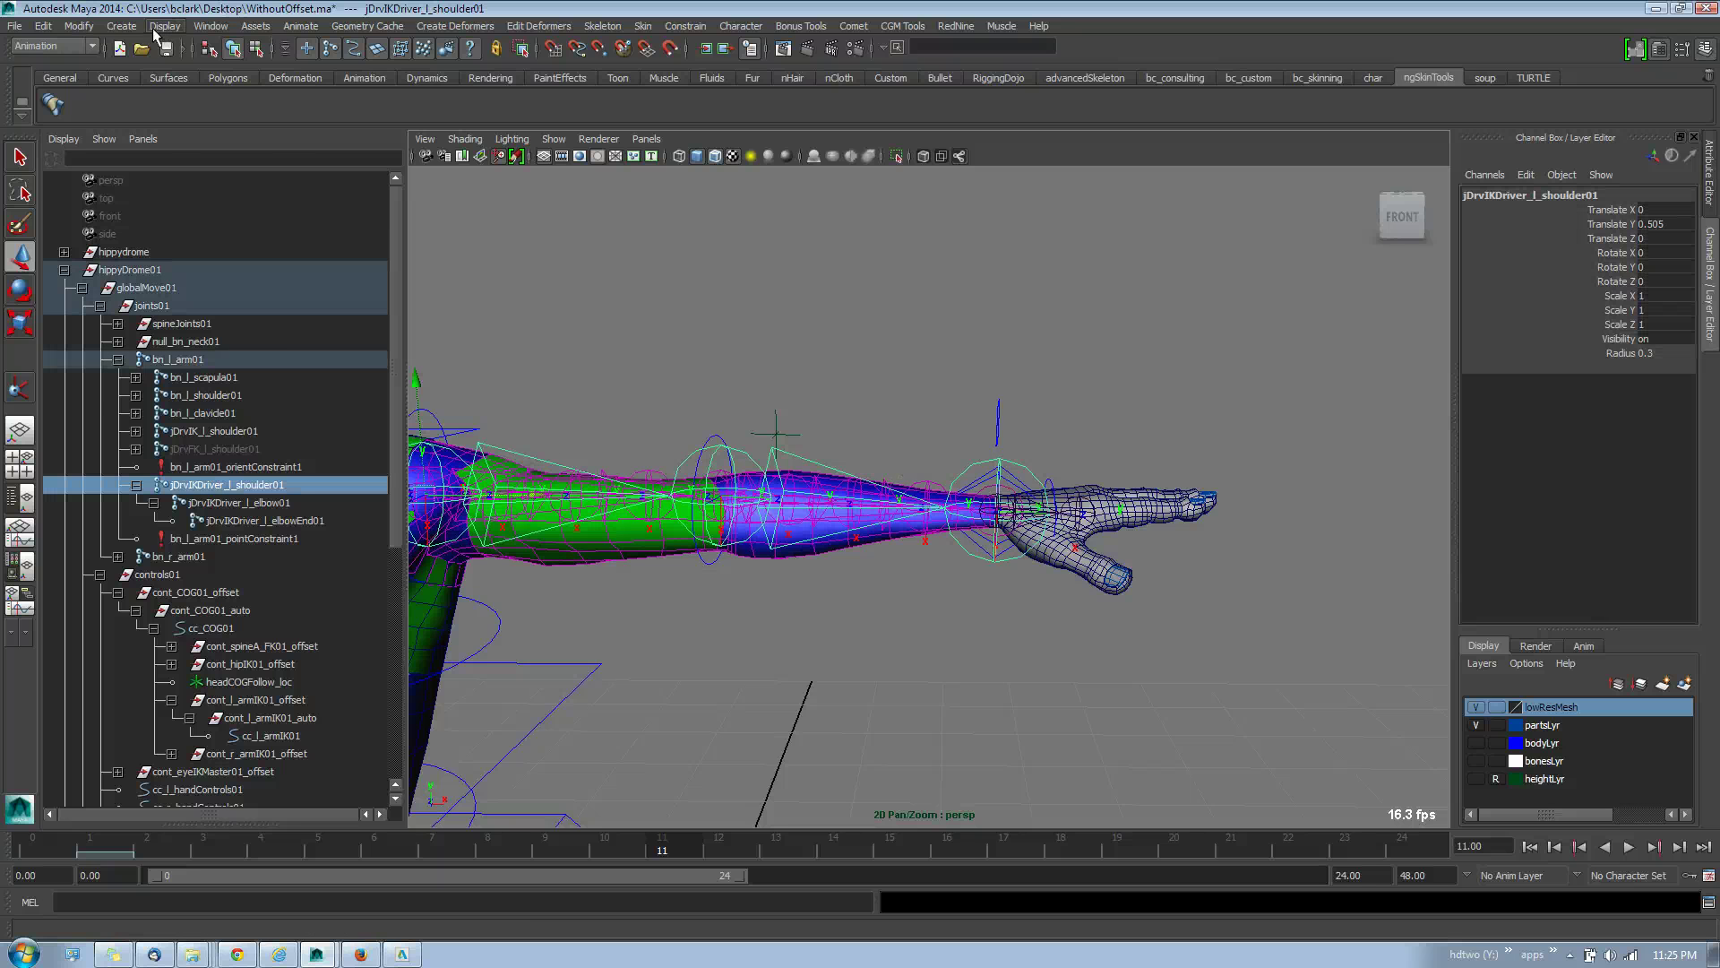
left_click(123, 26)
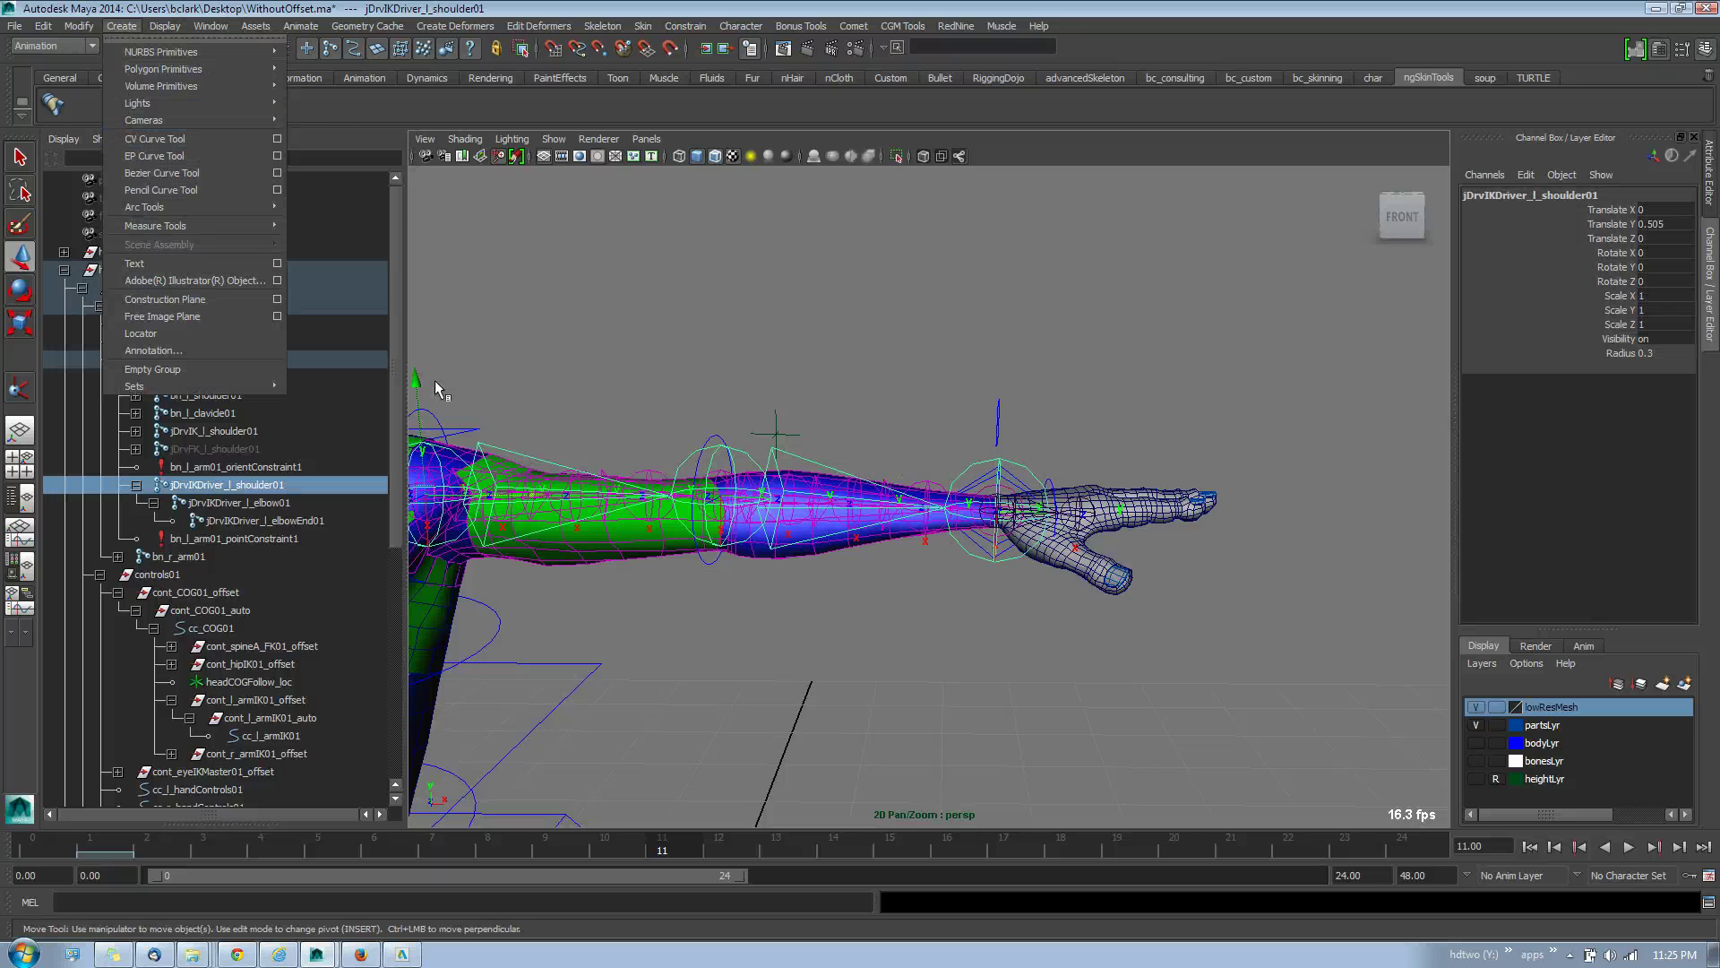
left_click(690, 737)
left_click(690, 738)
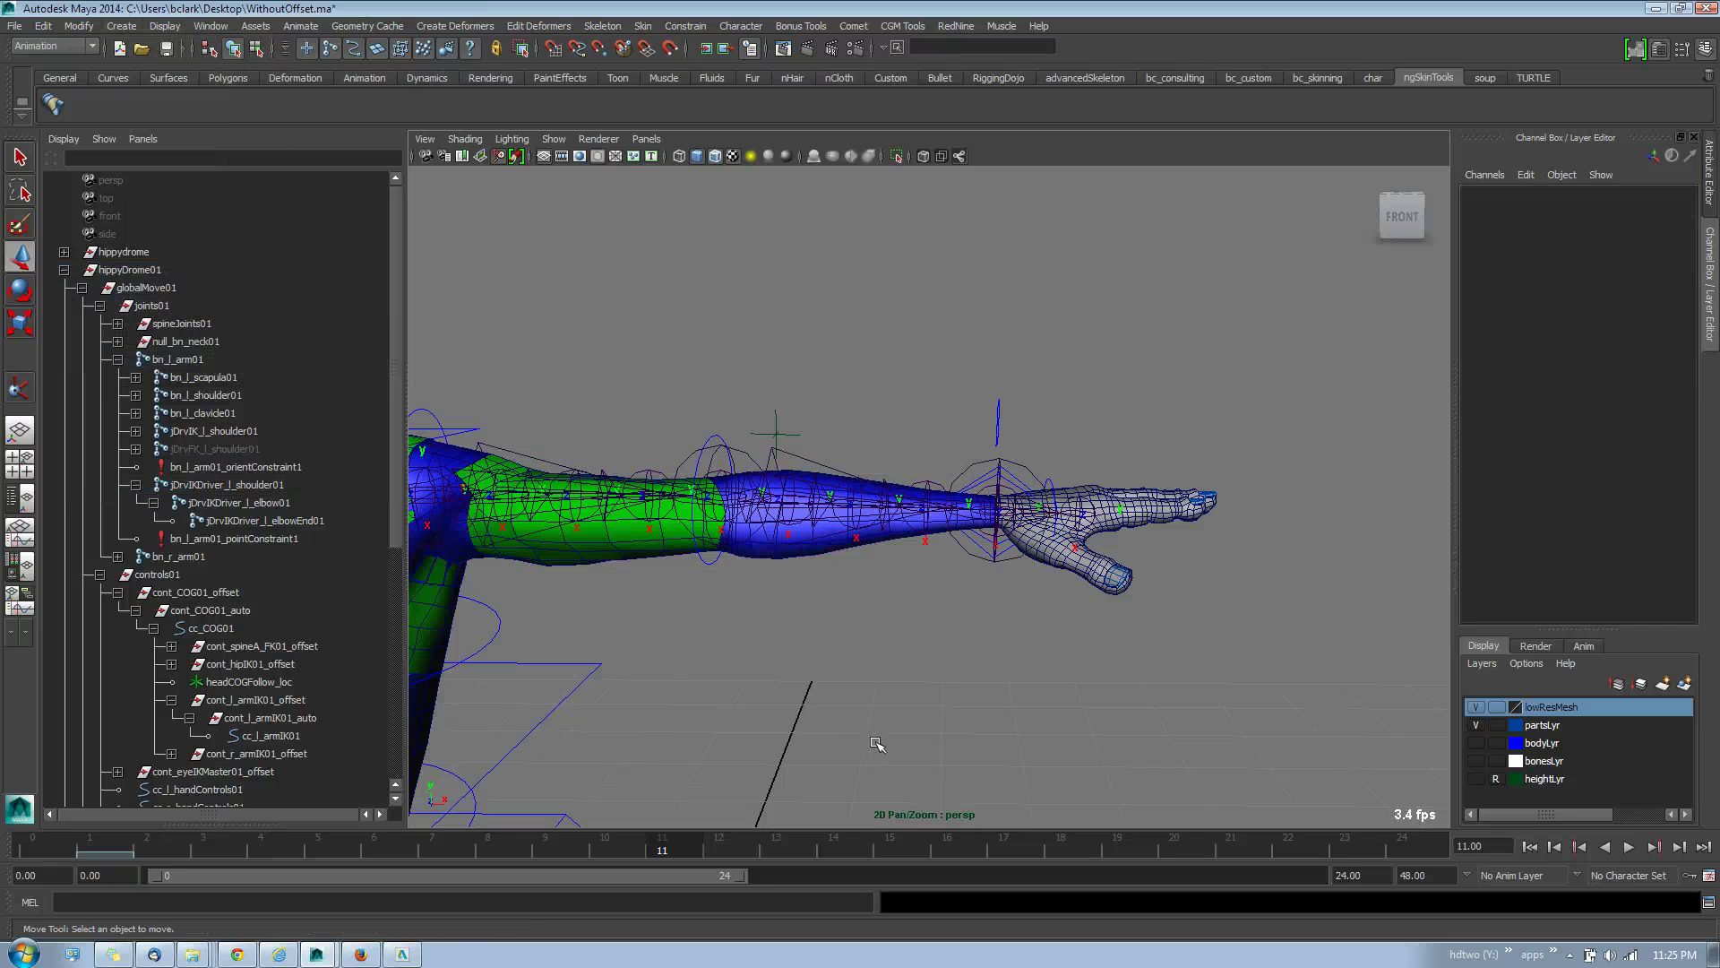
Step: Draw a three-point curve with the CV Curve Tool in the empty space below the left arm
left_click(174, 26)
mouse_move(121, 26)
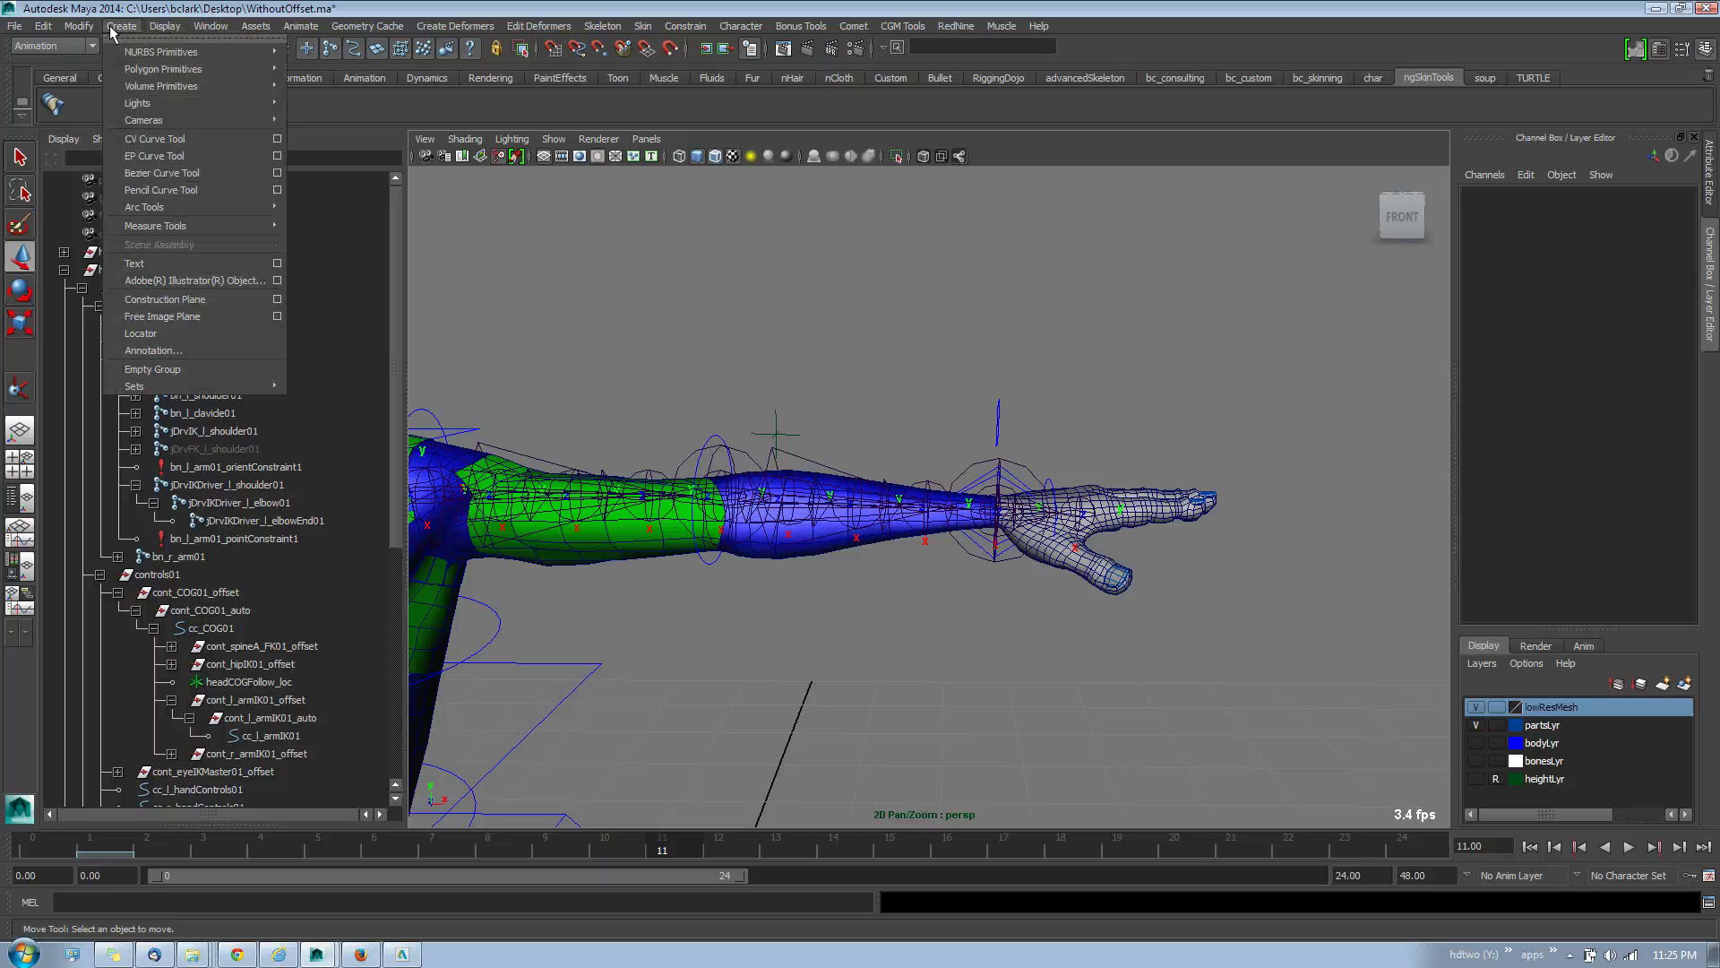
left_click(161, 139)
left_click(632, 631)
left_click(730, 669)
left_click(873, 665)
key("Return")
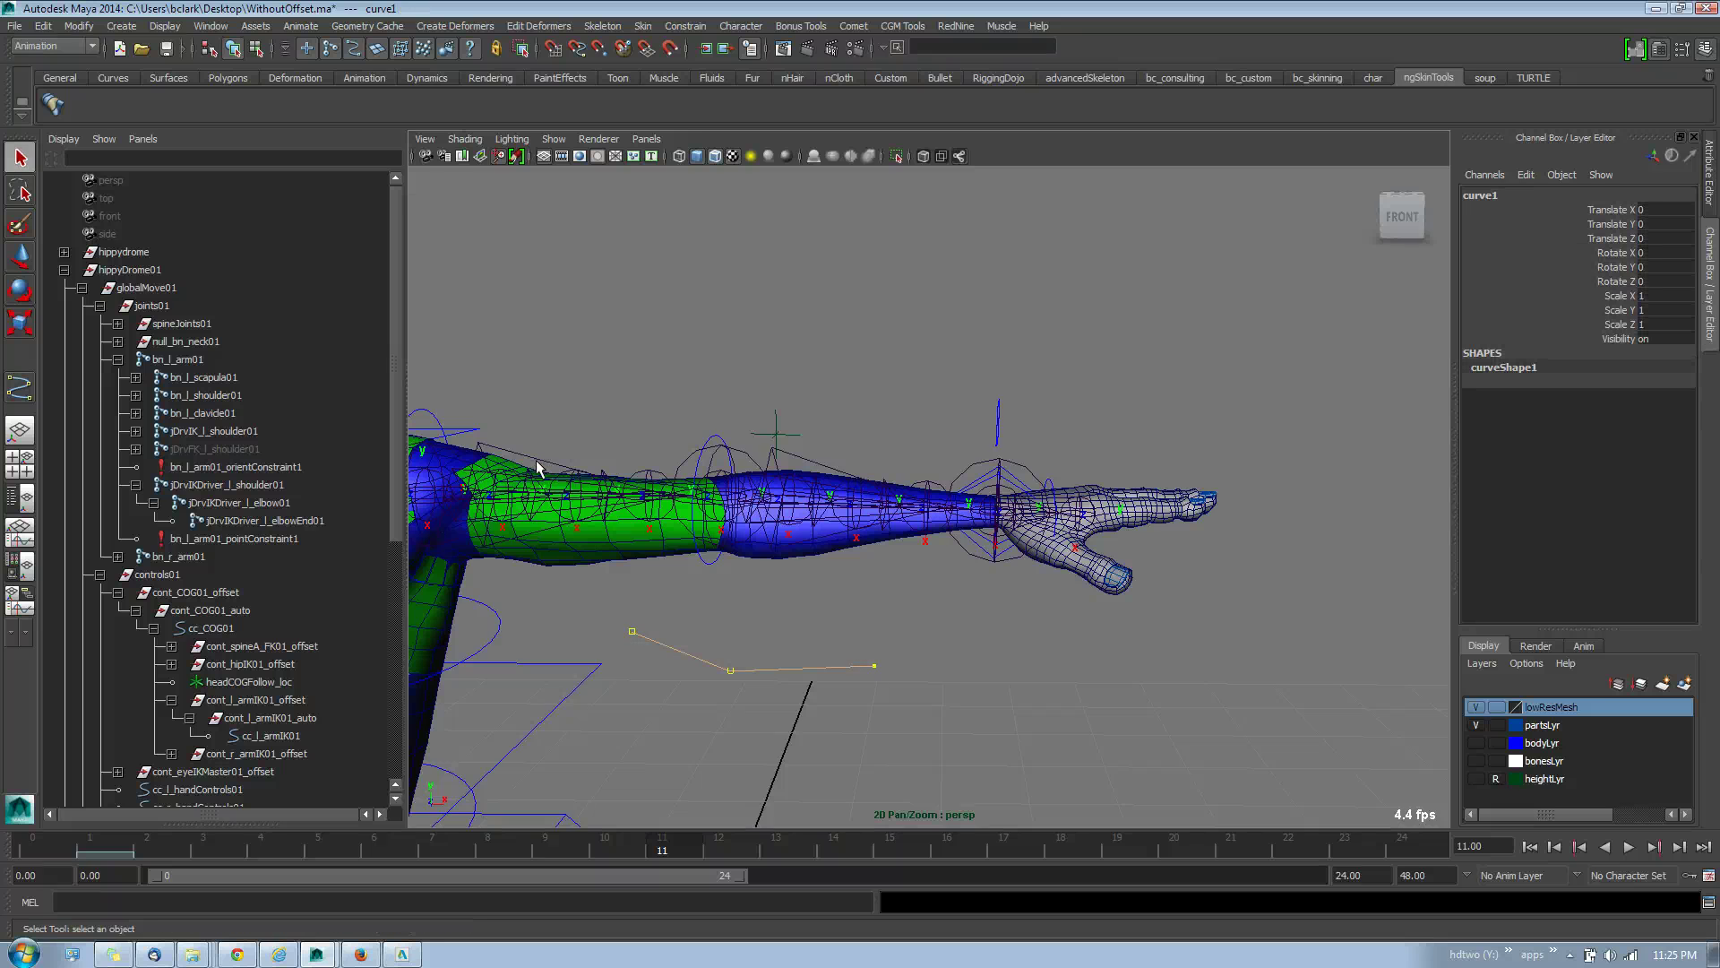
Step: Align the curve's points with the left arm's IK driver joints, and move the middle CV outward from the elbow joint
left_click(536, 464)
left_click(536, 452)
left_click_drag(534, 449, 534, 462, "alt")
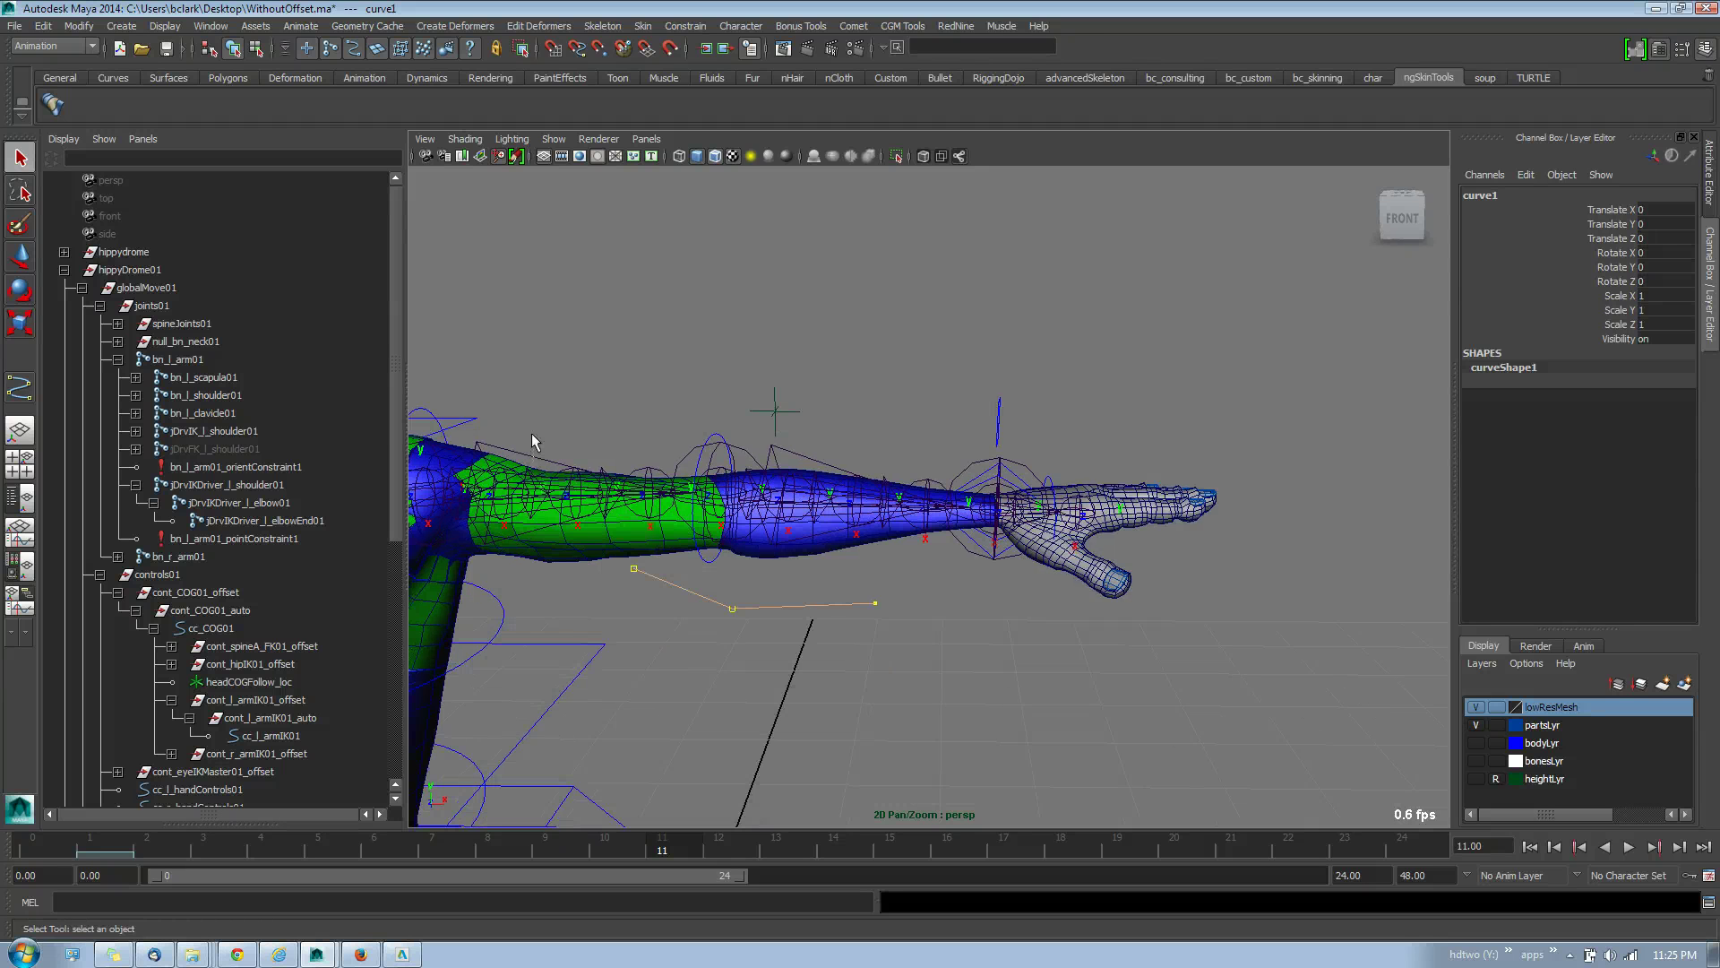
left_click(531, 437)
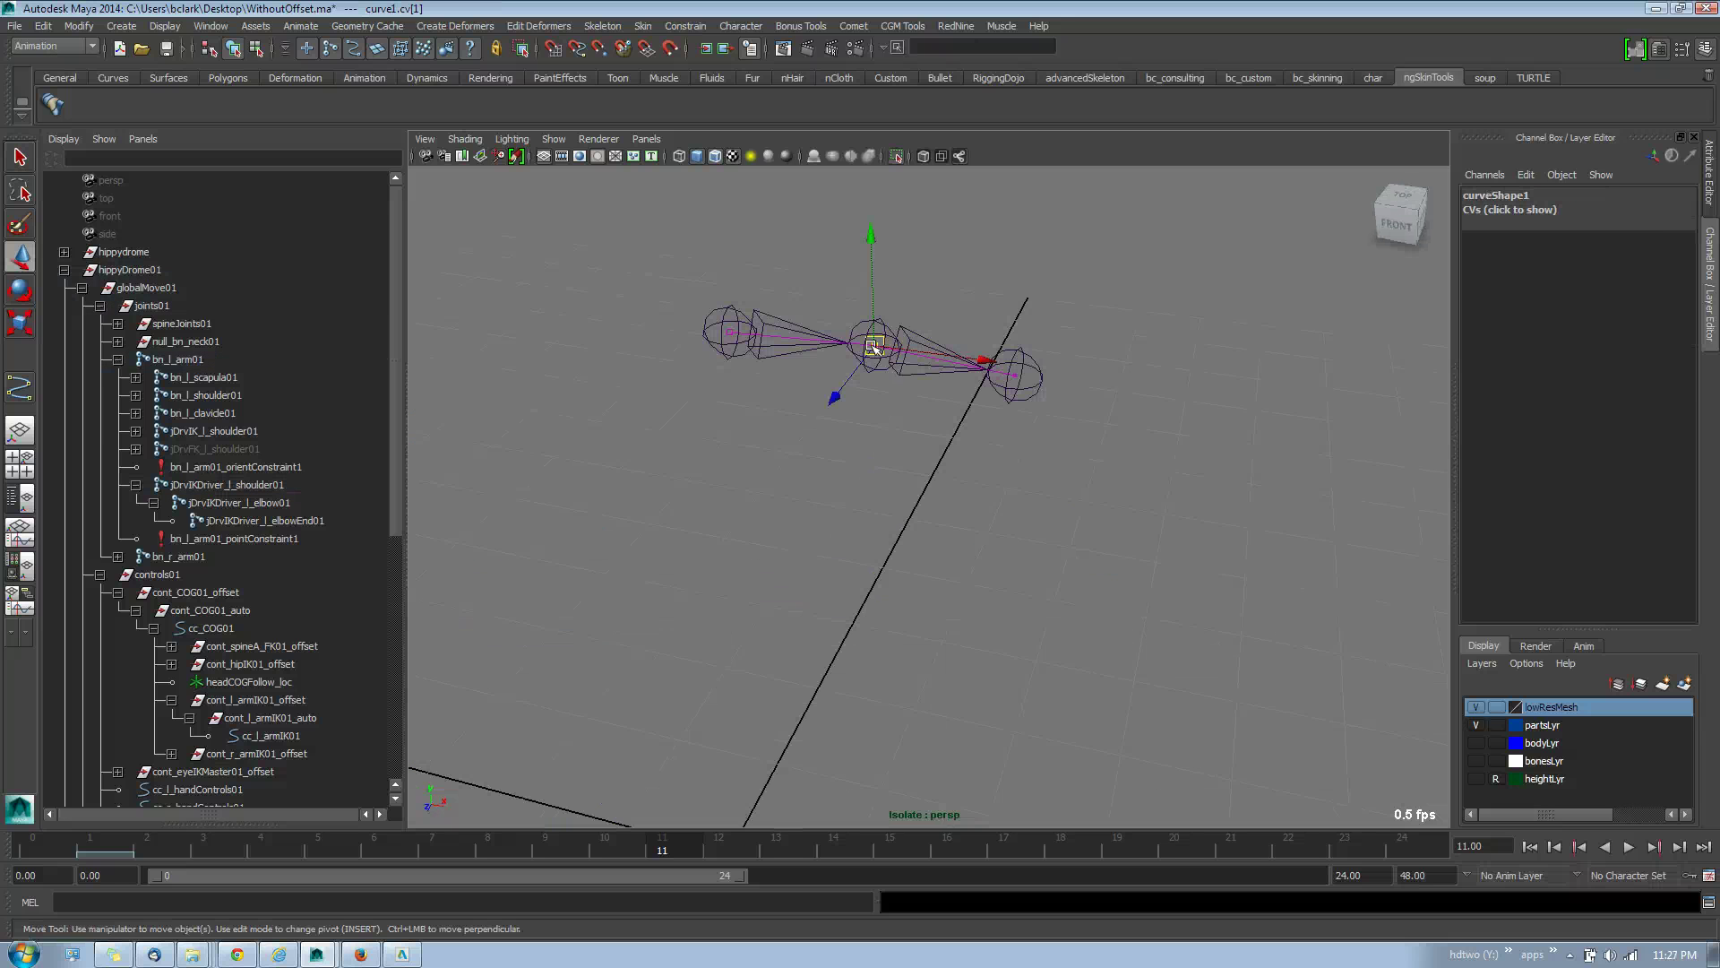
left_click_drag(874, 351, 958, 245)
left_click(856, 370)
left_click(873, 351)
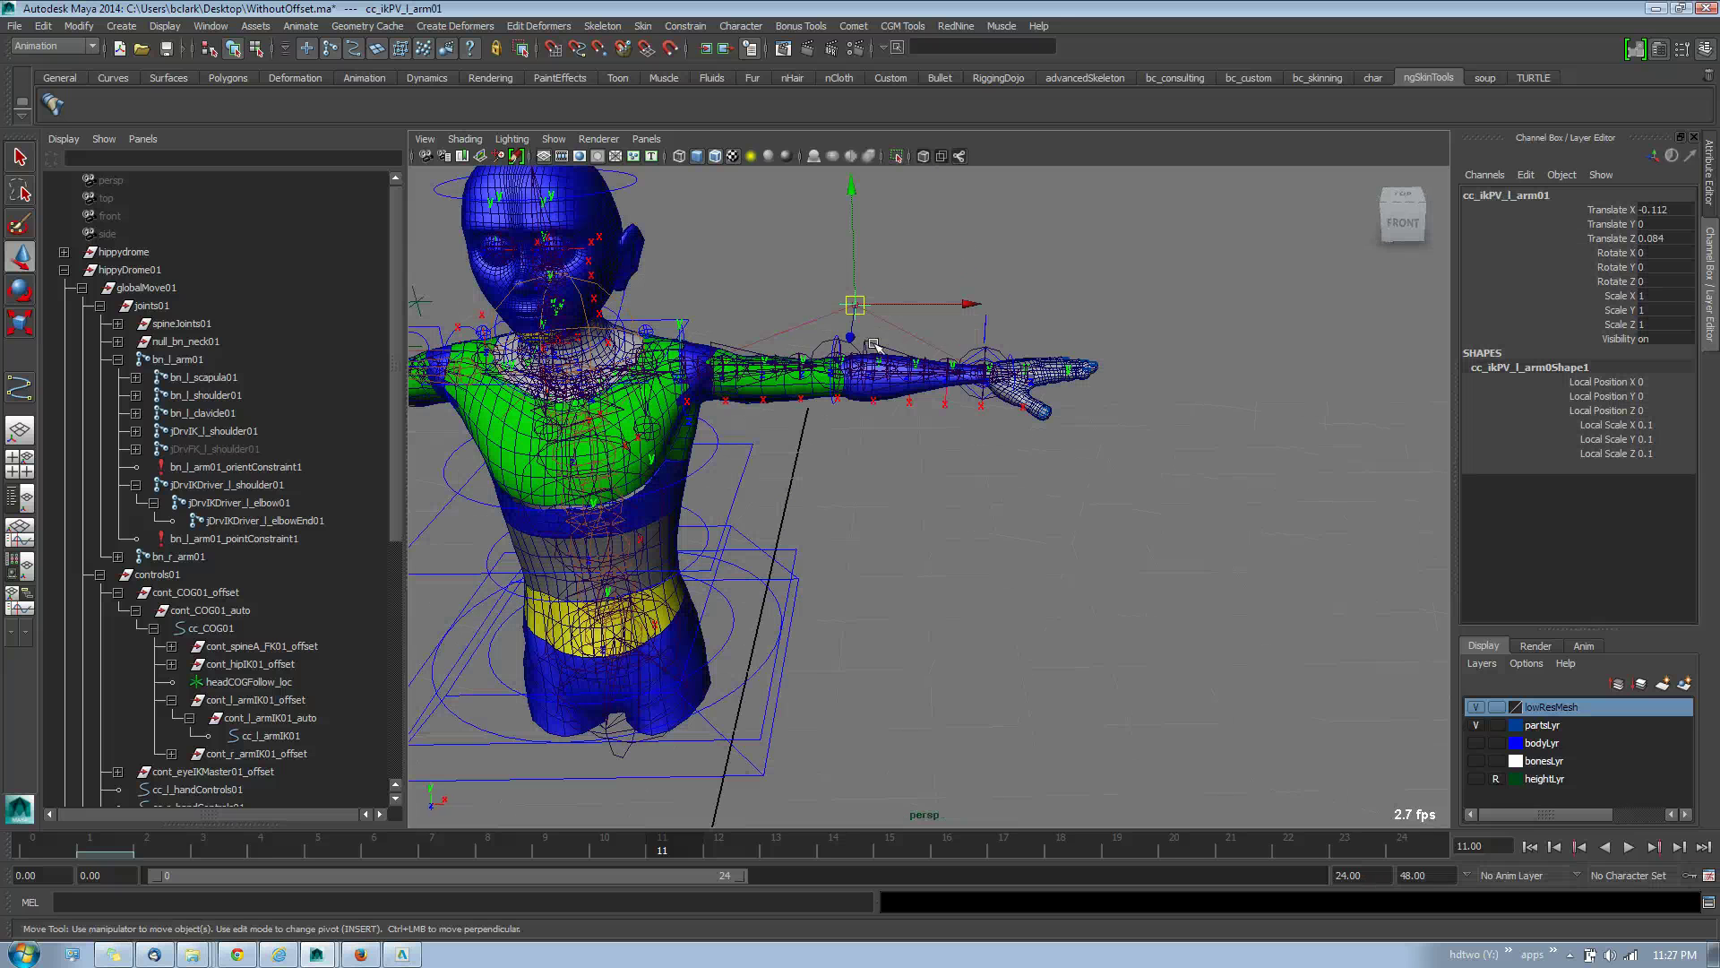
Step: Try moving the pole vector control cc_ikPV_l_arm01 upward away from the curve's middle point, and undo the move
left_click_drag(865, 307, 857, 245)
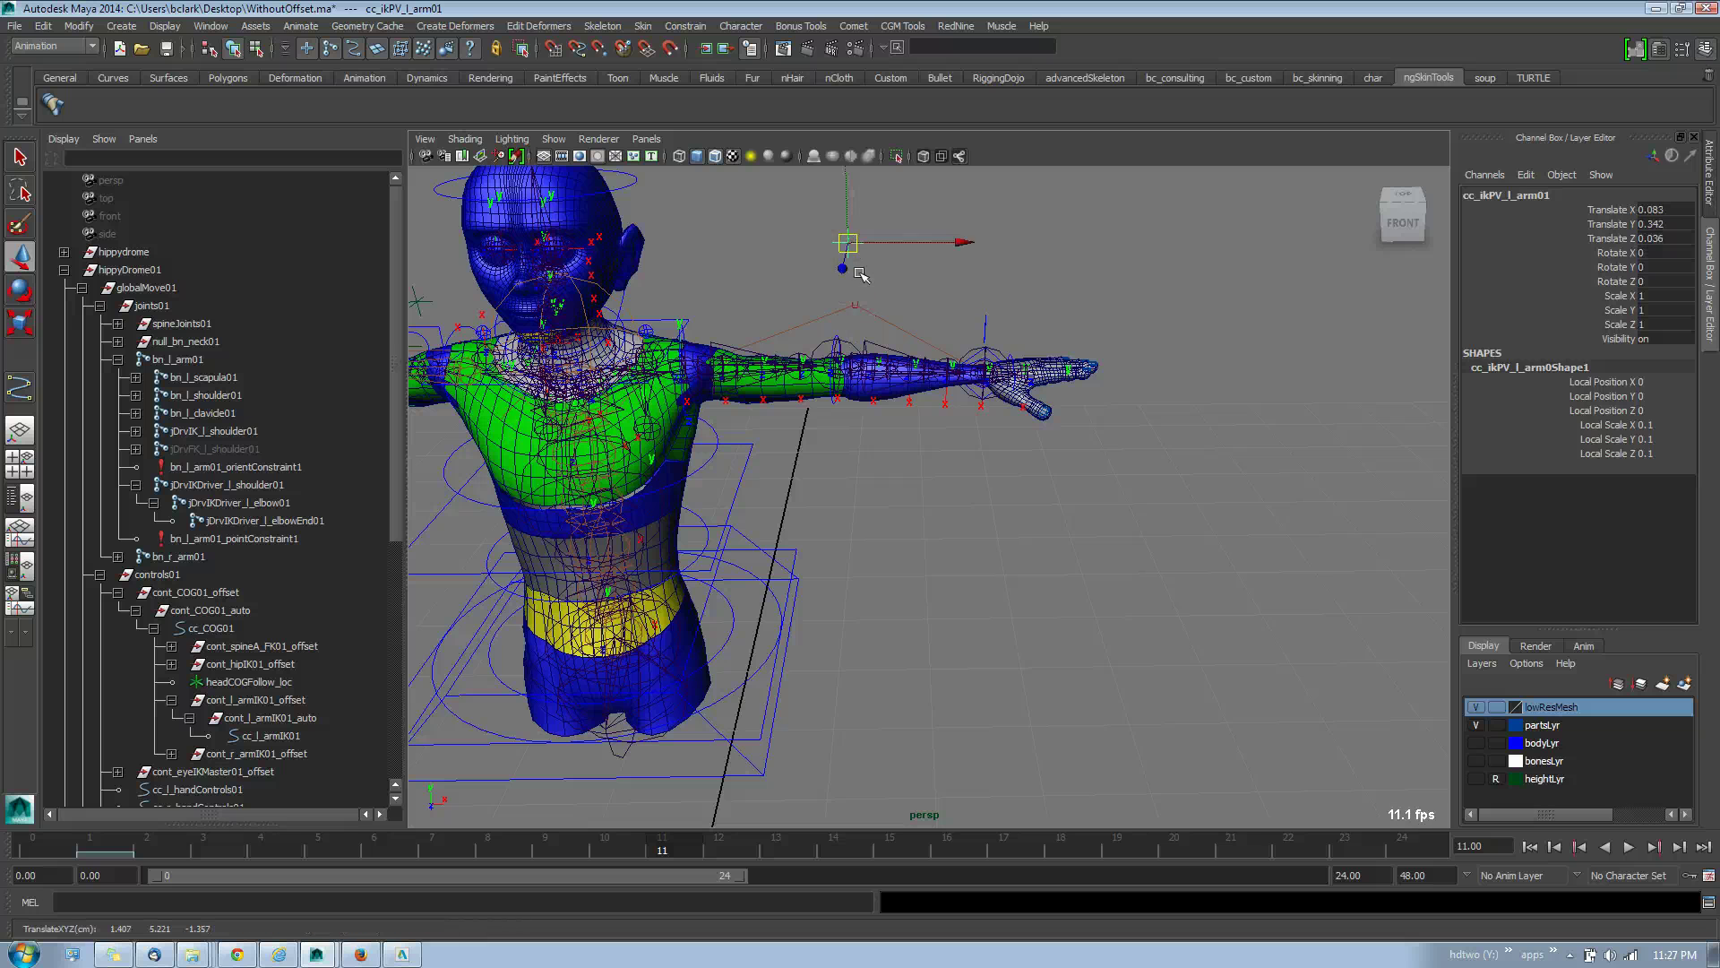
key("ctrl+z")
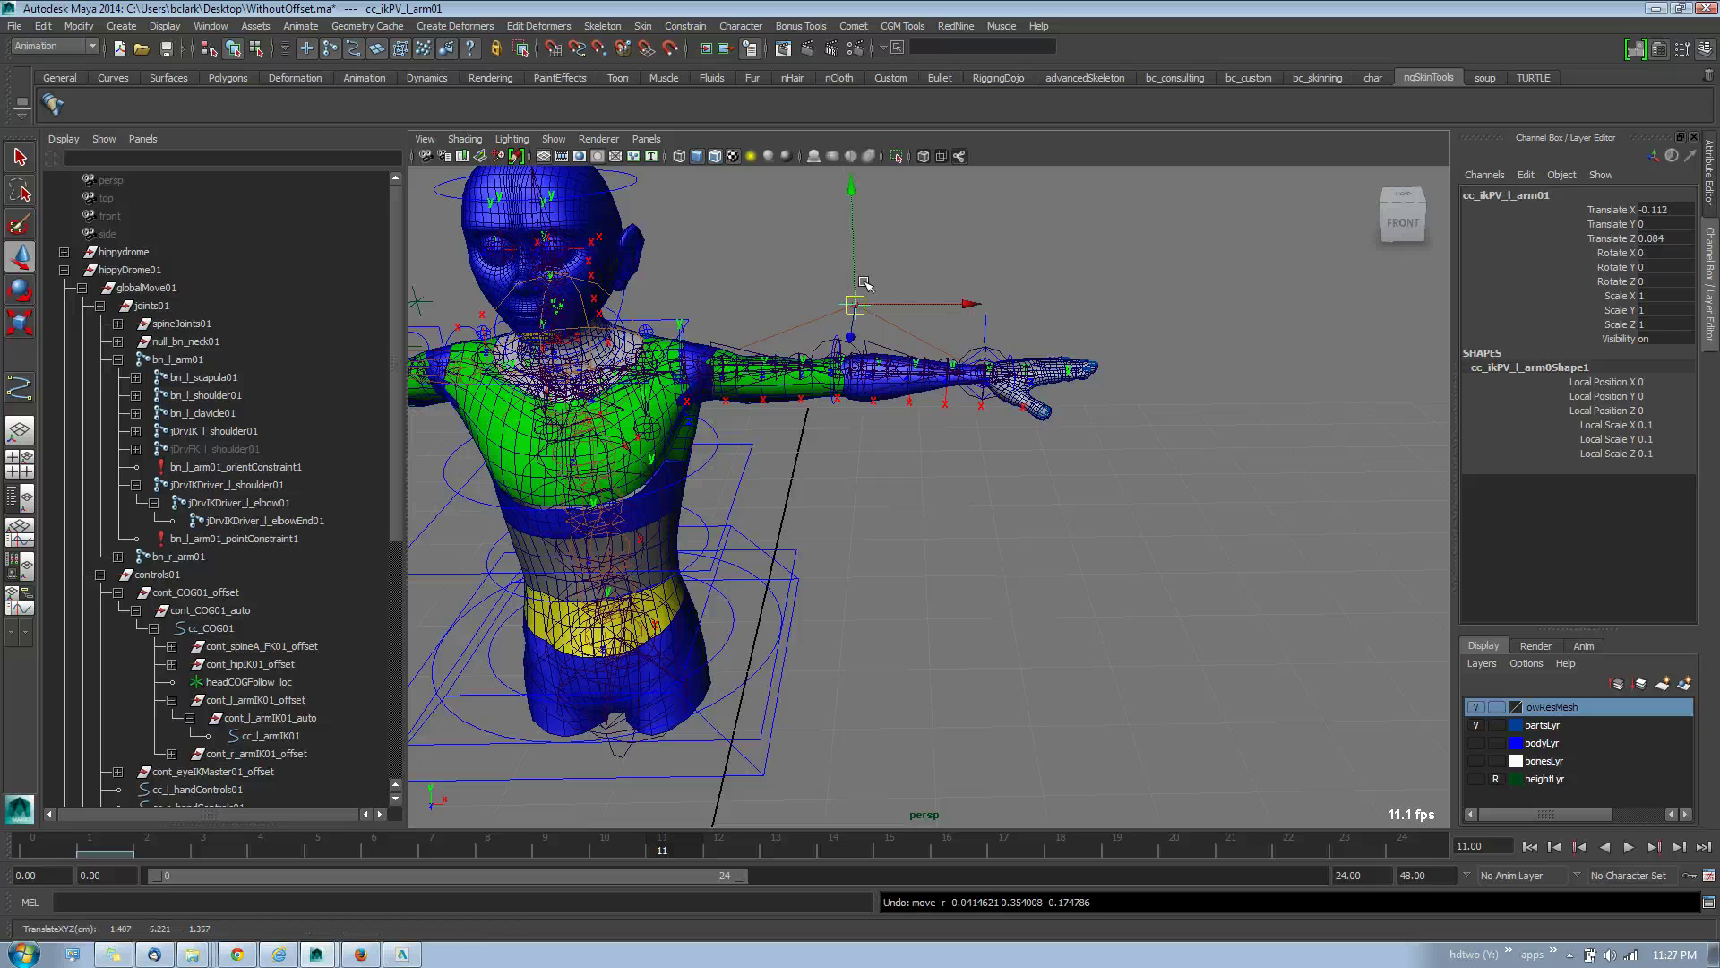
key("ctrl+z")
key("ctrl+z")
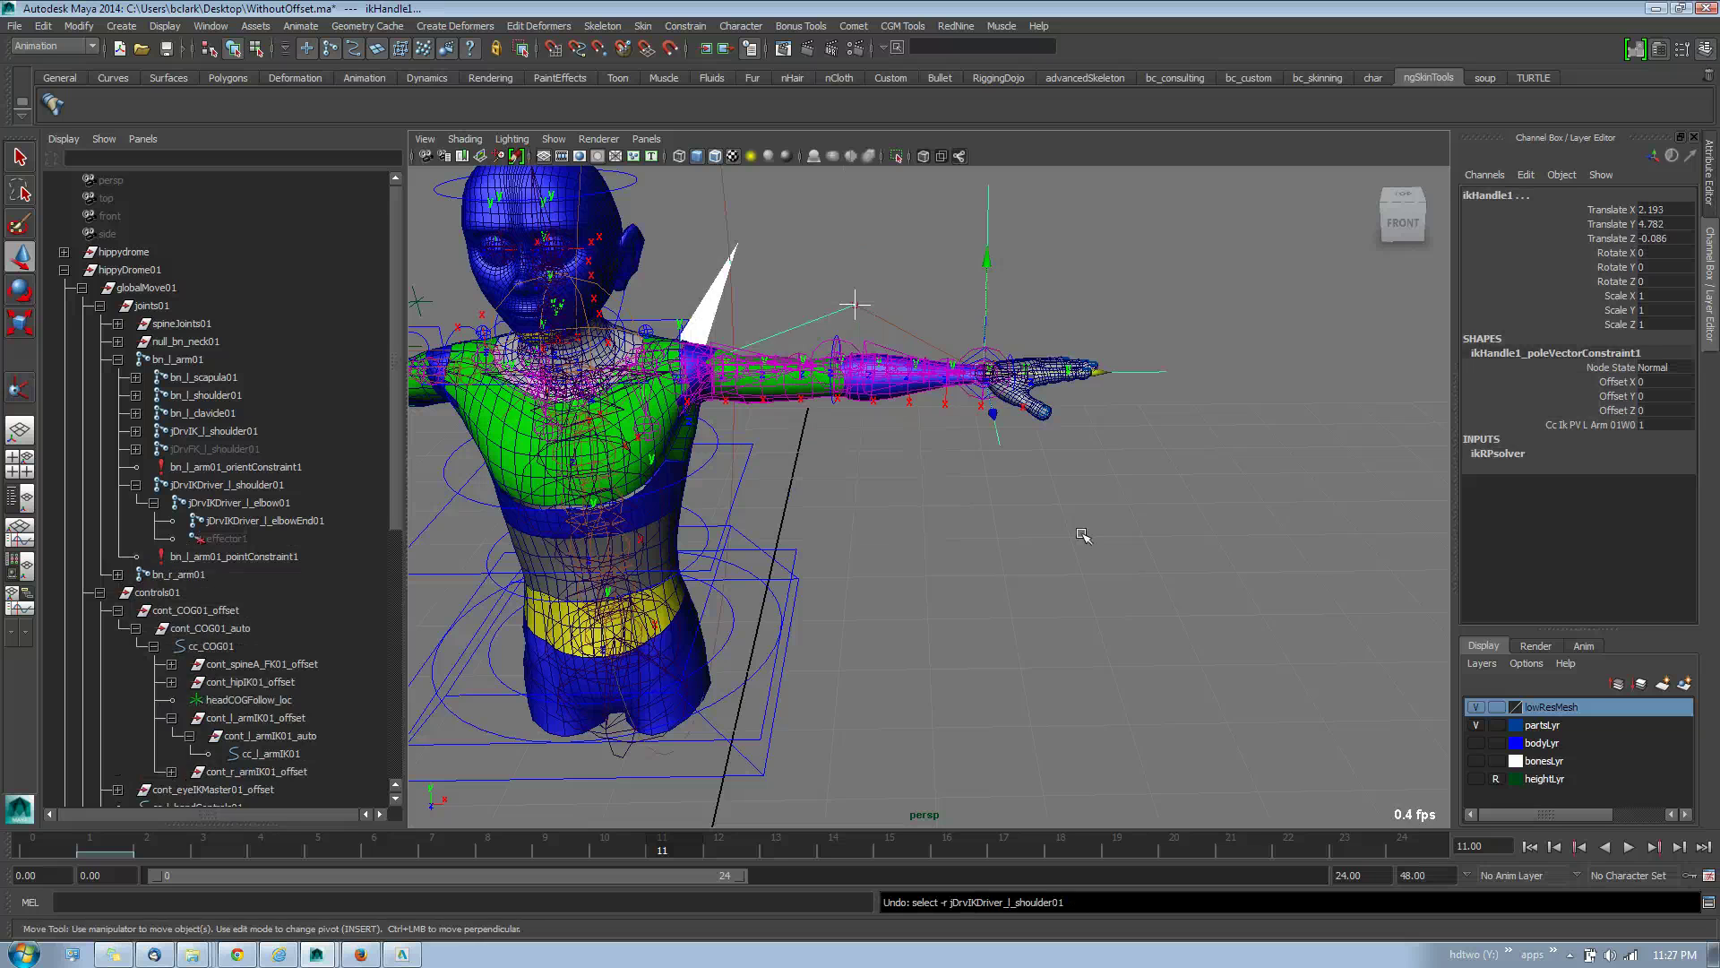
Step: Check the channel values of jDrvIKDriver_l_shoulder01, ikHandle1 with its pole vector constraint, and cc_l_armIK01 for offsets
left_click_drag(912, 487, 884, 475, "alt")
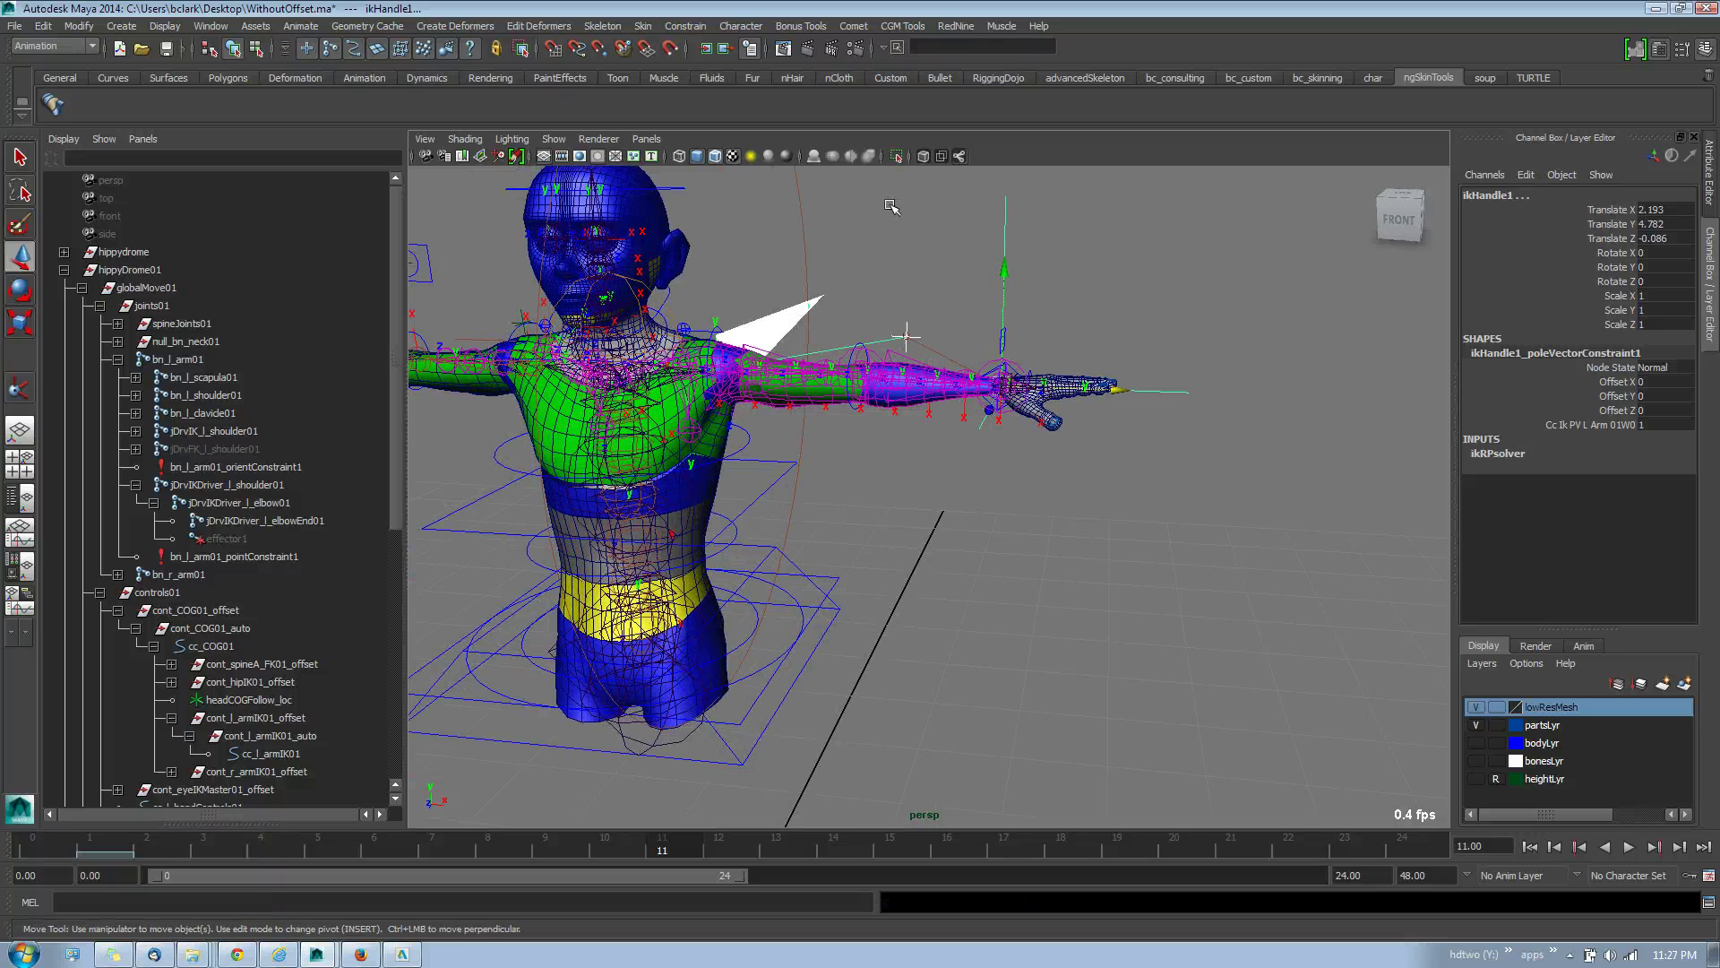
left_click(932, 269)
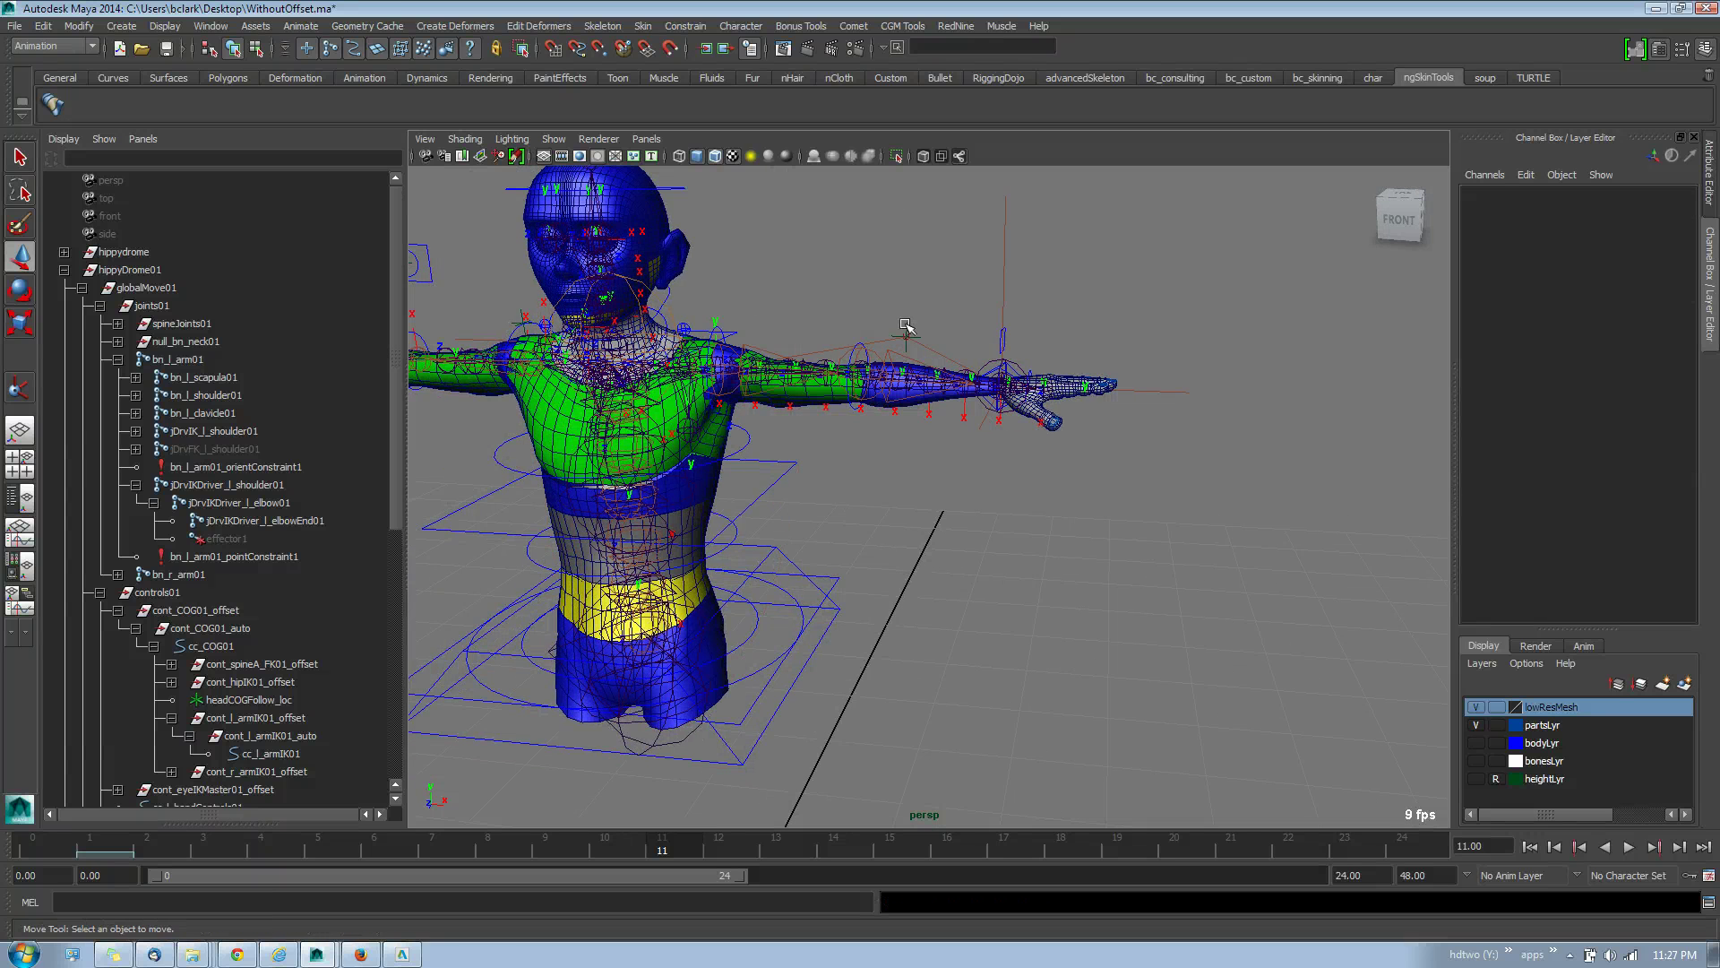
left_click(763, 352)
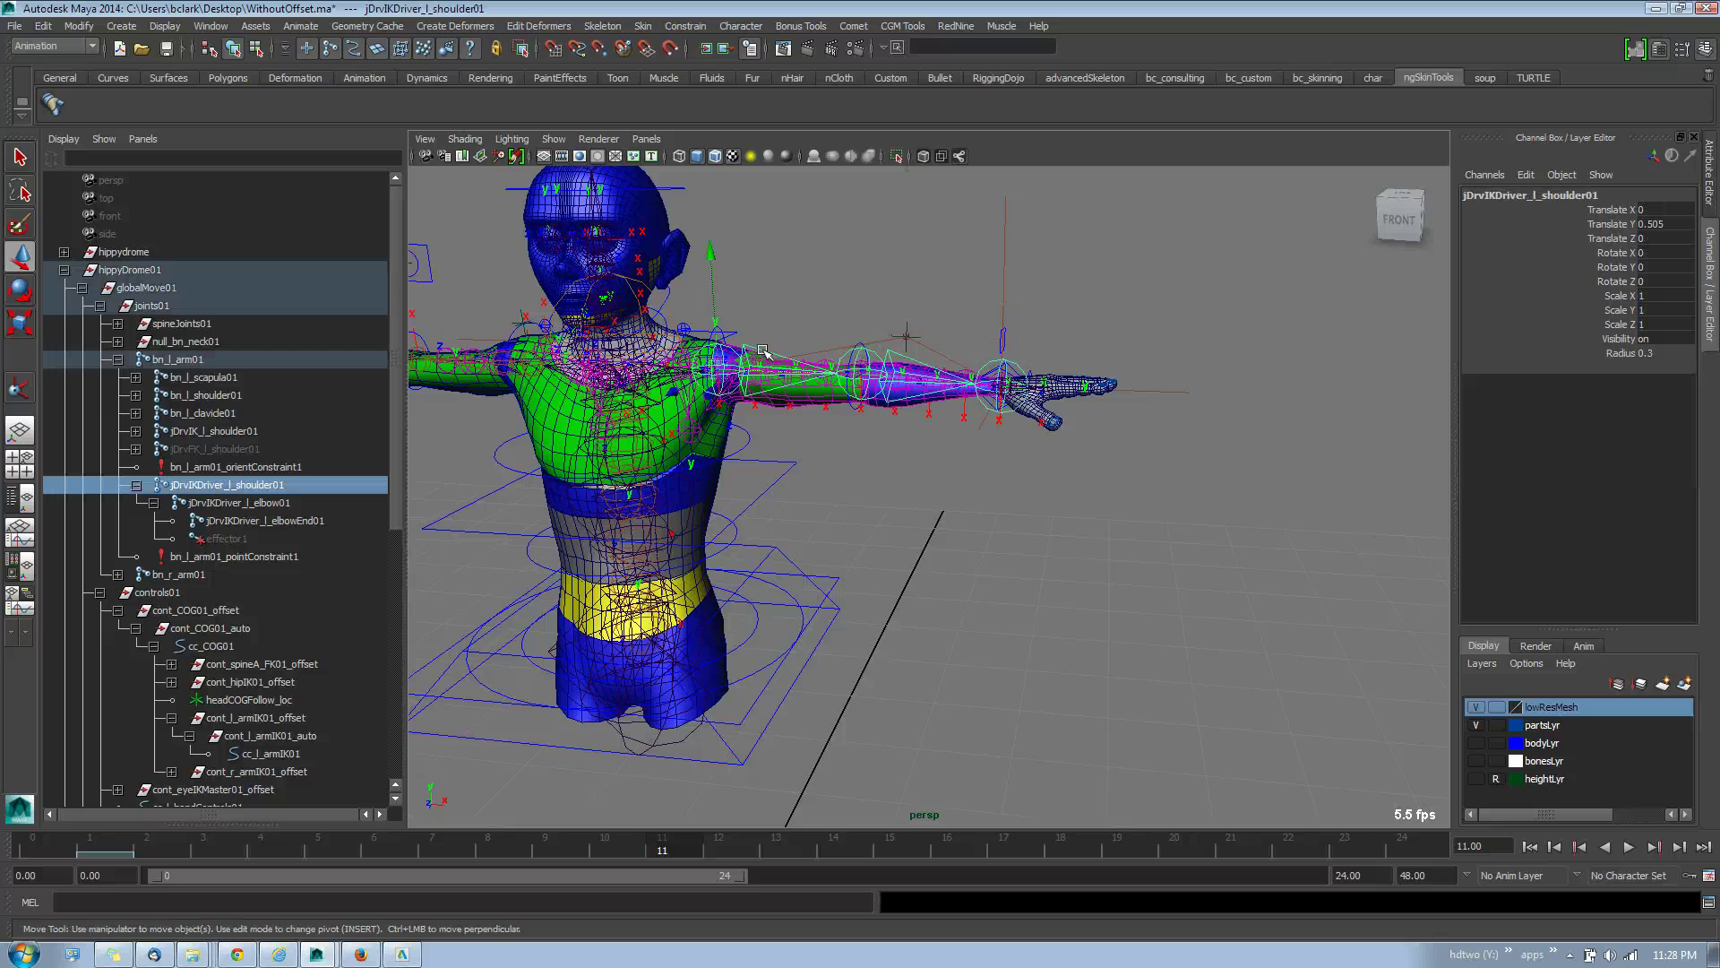
left_click(1005, 297)
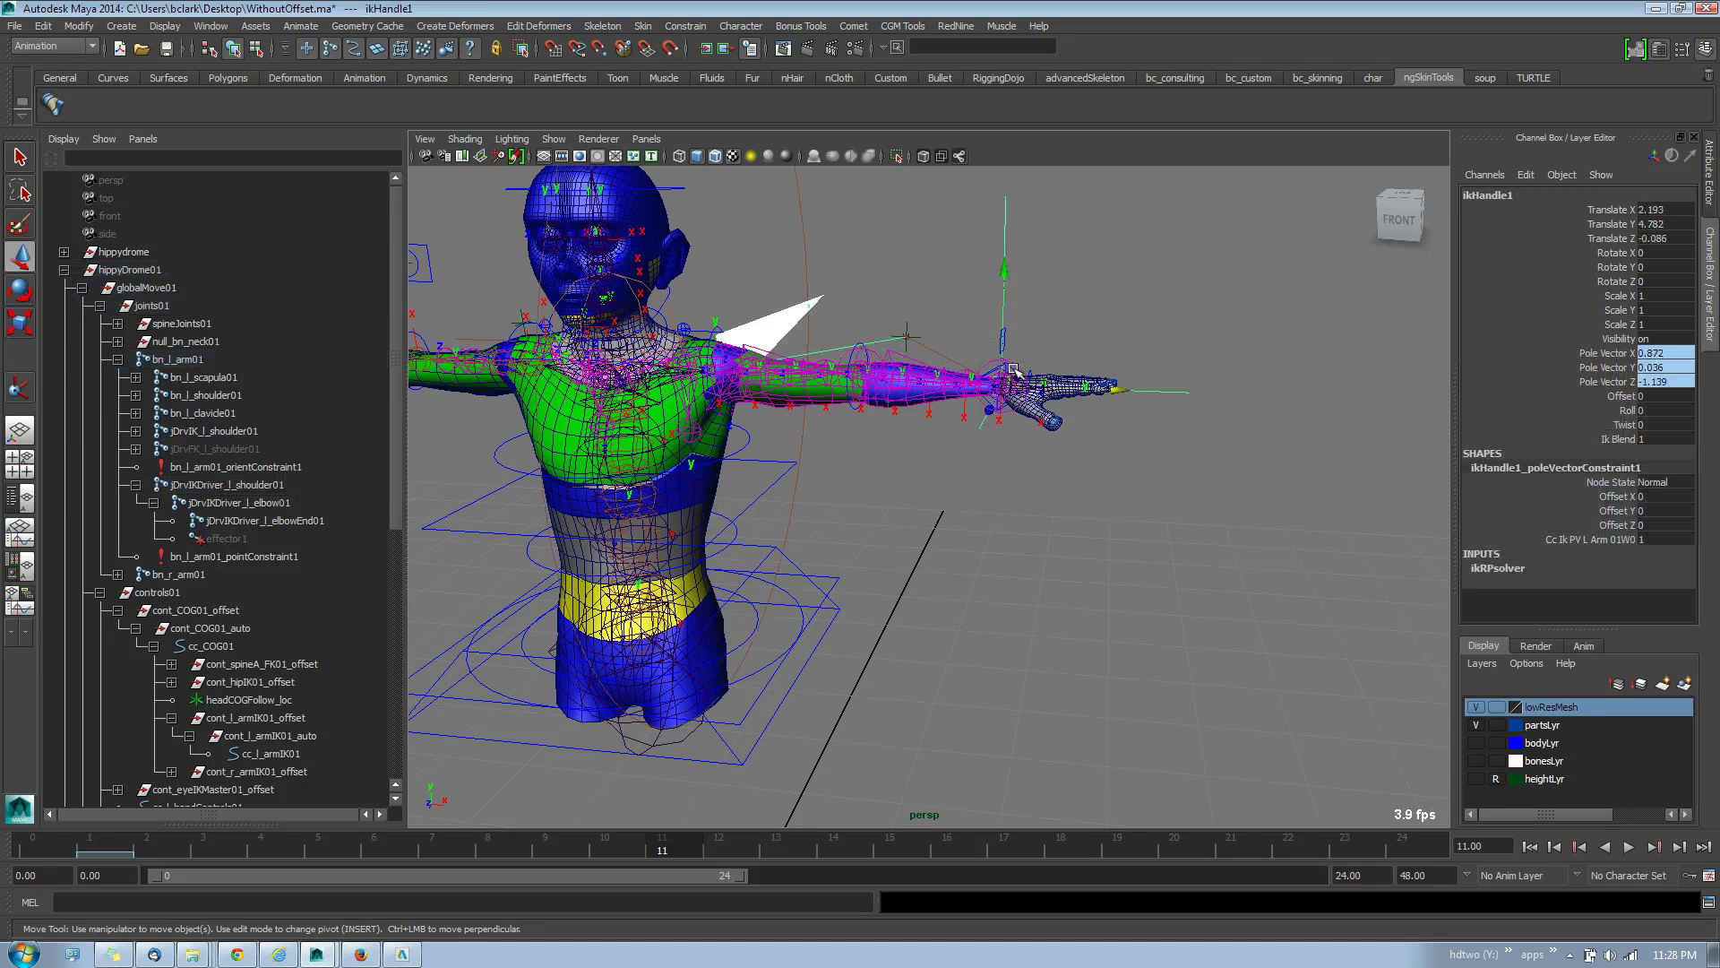
left_click(1015, 369)
left_click(1030, 363)
left_click(1015, 367)
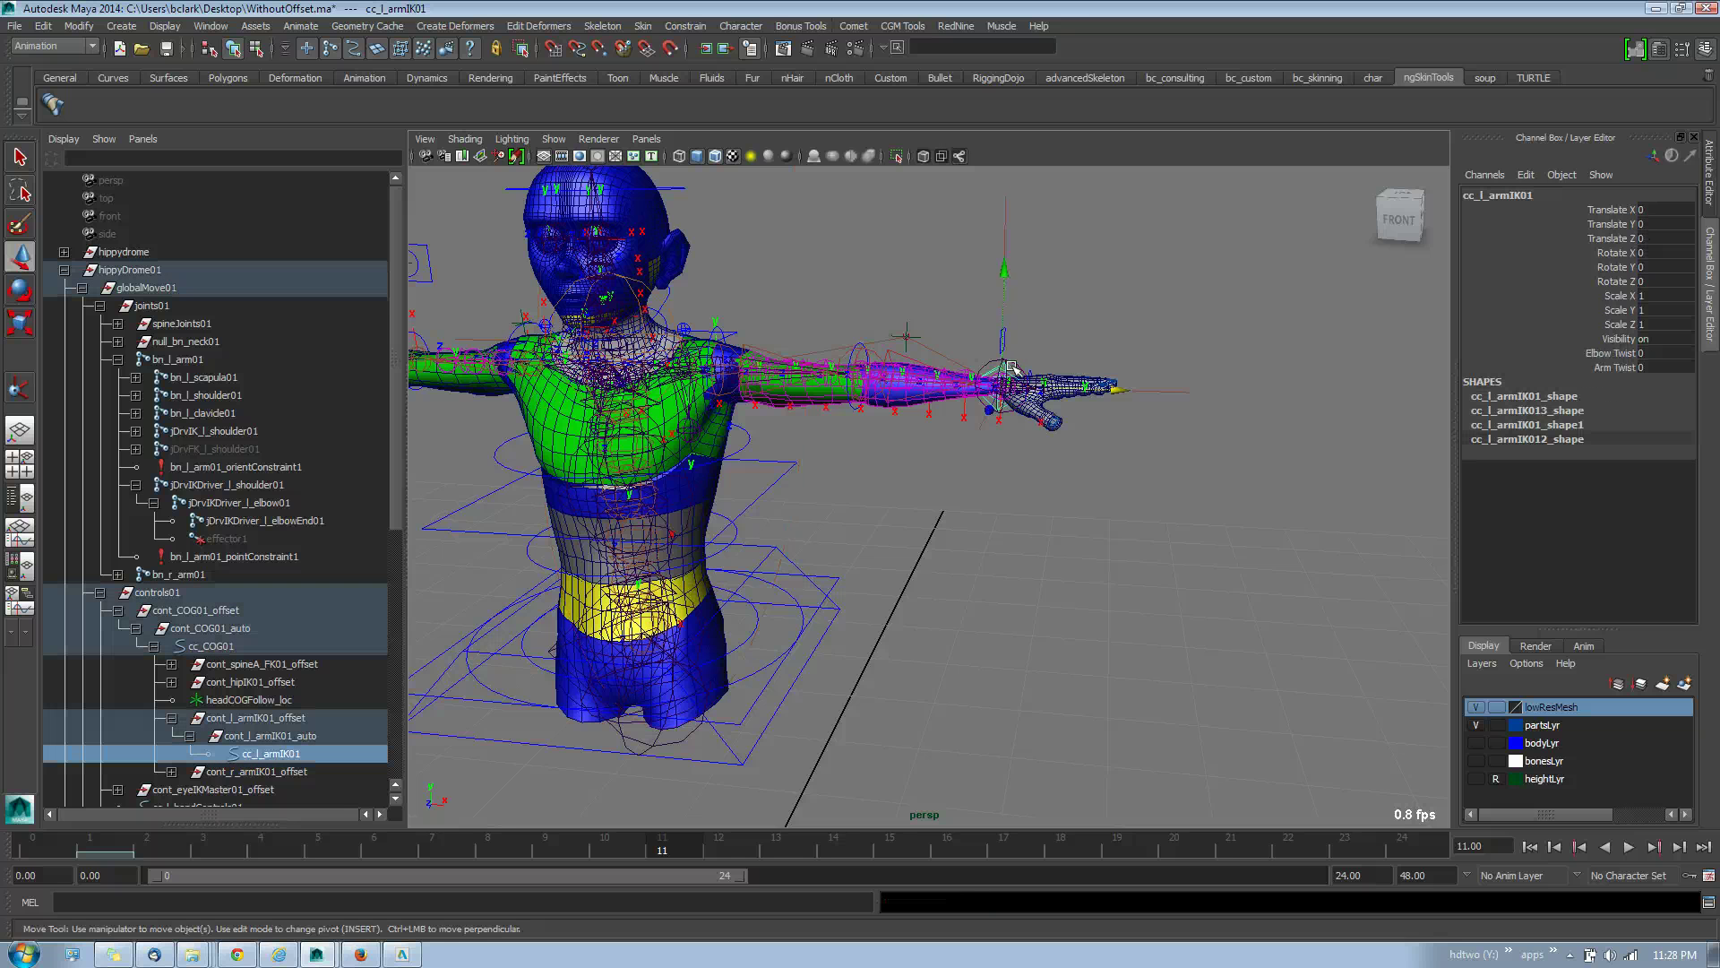
left_click(1013, 235, "shift")
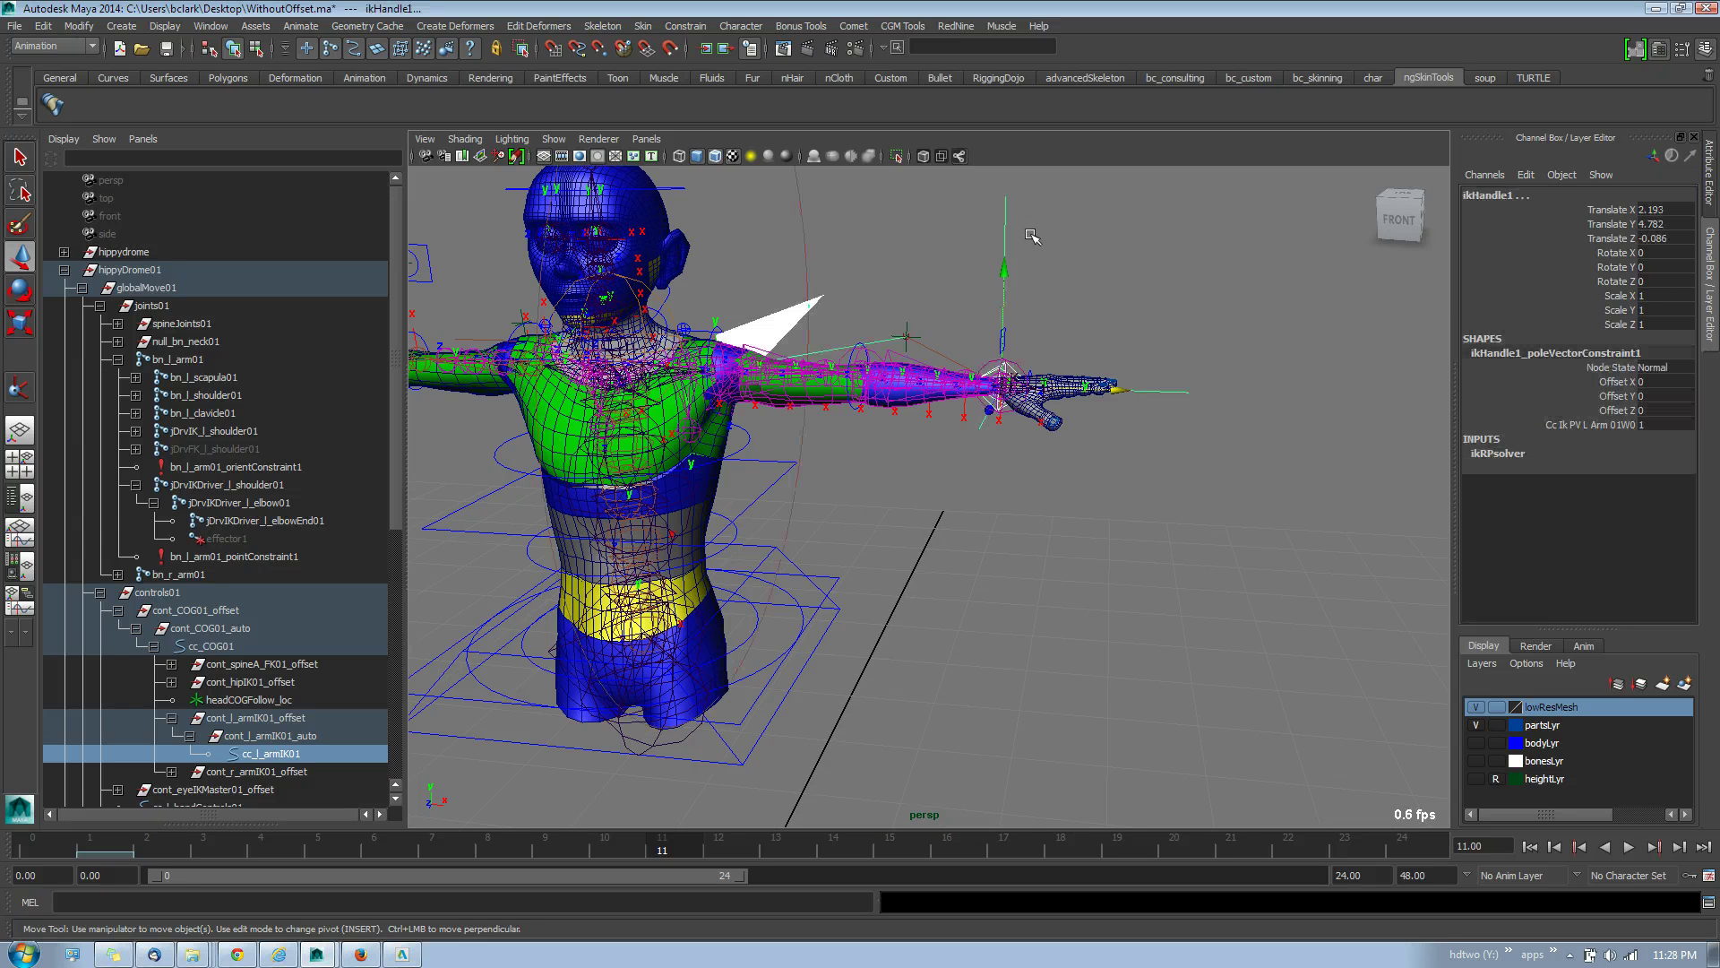
key("ctrl+z")
left_click_drag(1007, 385, 847, 377)
left_click(778, 356)
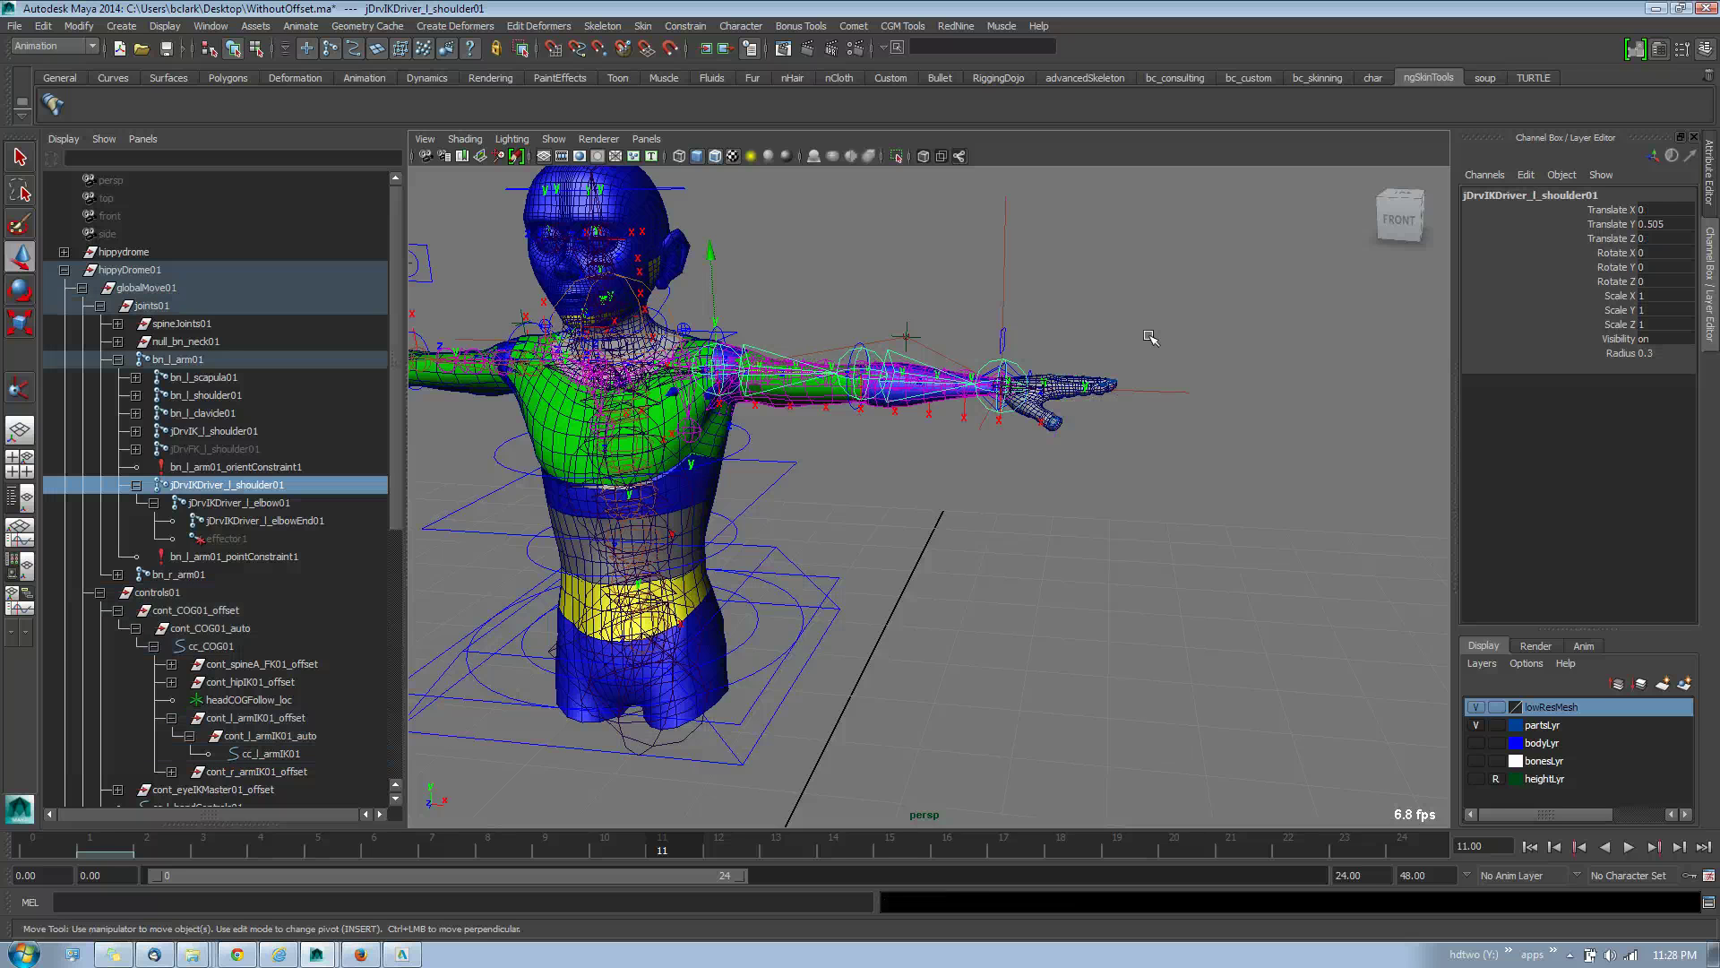